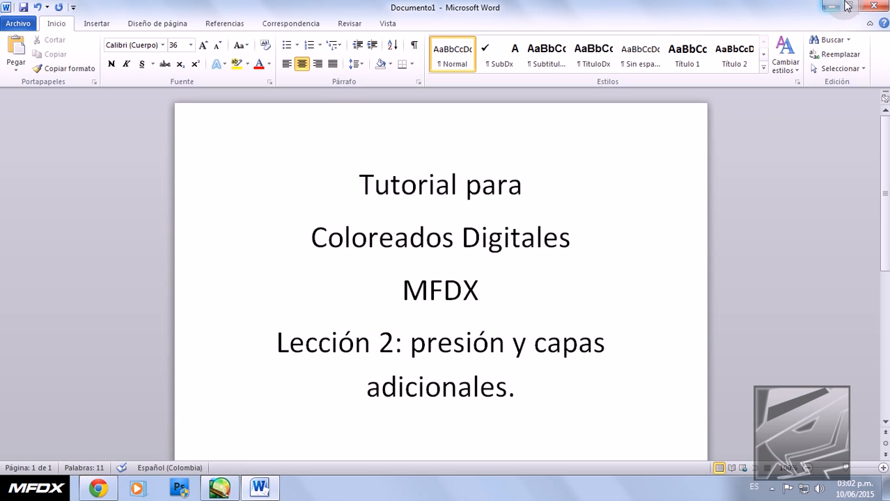
Step: Close the Word document and switch to the Borrador 2.sai drawing in PaintTool SAI
left_click(873, 6)
left_click(443, 259)
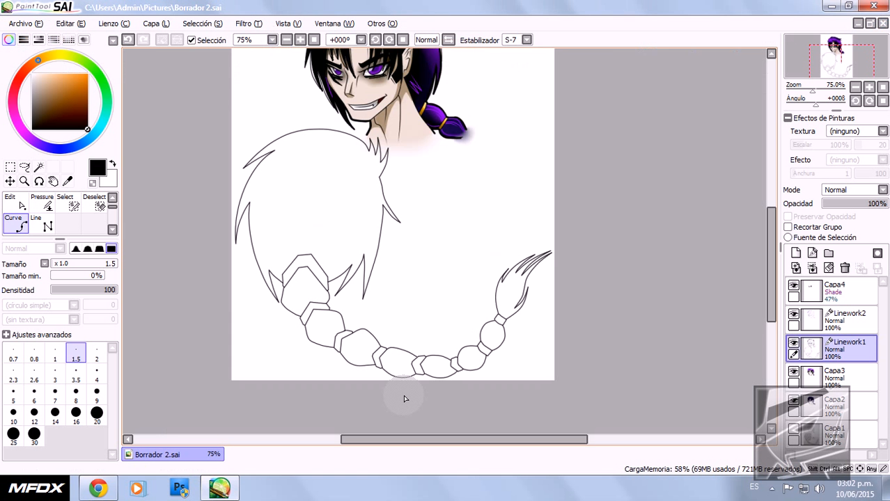
Step: Examine the uncoloured hair and braid linework from overview and close up
scroll(446, 306, "down", 4)
scroll(418, 317, "up", 4)
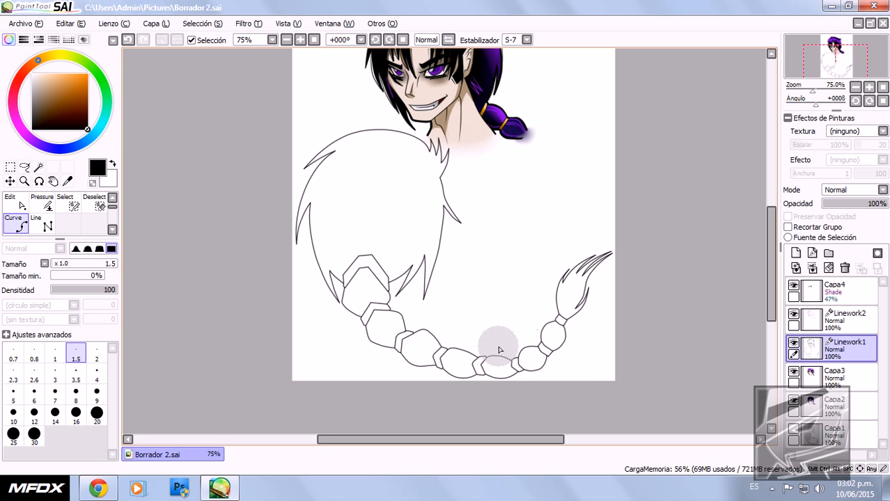
scroll(407, 328, "up", 3)
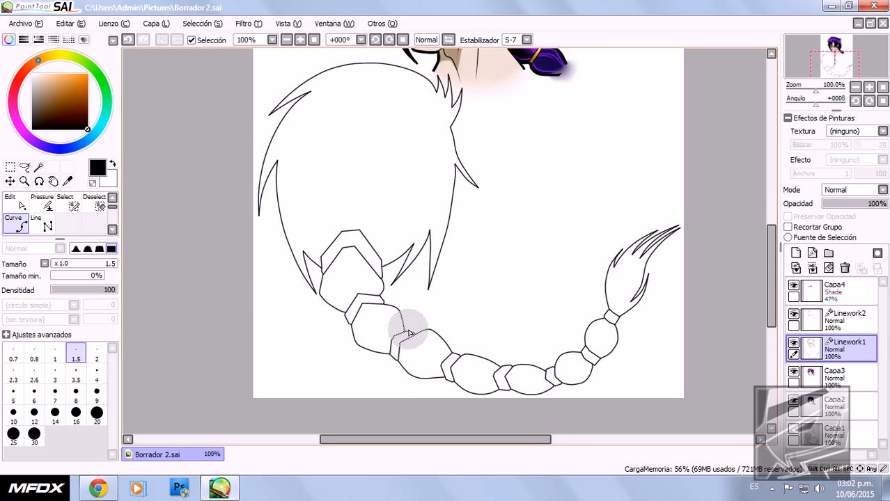
scroll(397, 349, "down", 3)
scroll(492, 380, "up", 2)
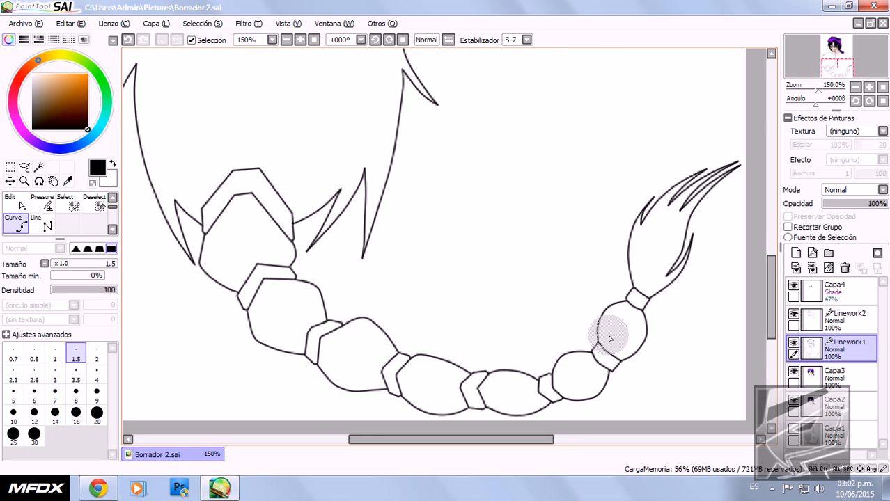
scroll(368, 169, "down", 3)
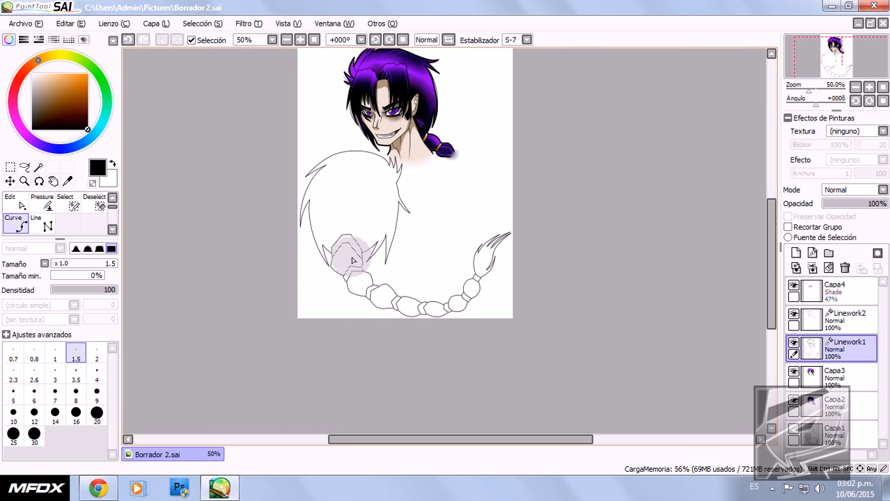
scroll(353, 260, "up", 3)
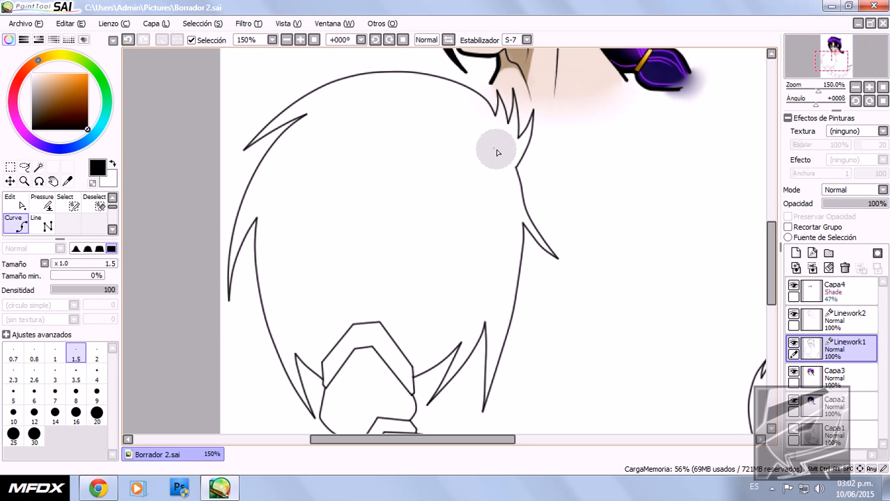
scroll(515, 244, "down", 2)
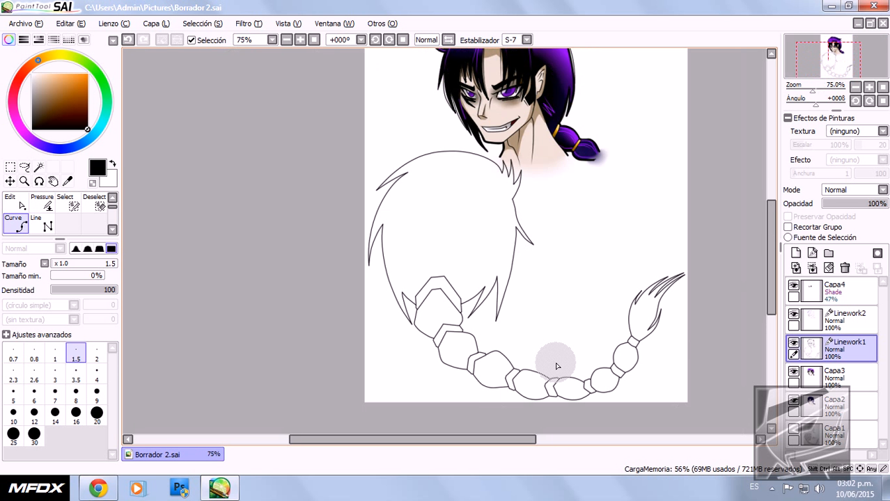
scroll(488, 359, "down", 1)
scroll(480, 339, "up", 3)
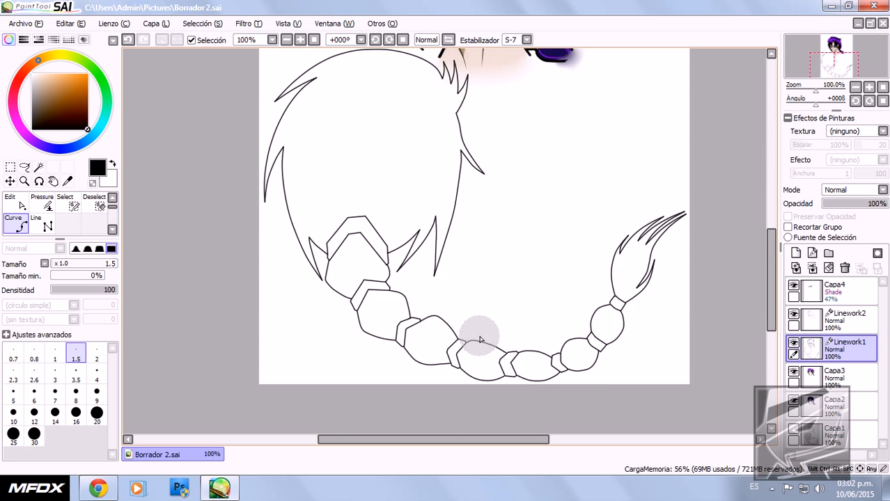
Step: Reshape the upper curve of the third braid segment and show the Capa1 pencil sketch layer
scroll(393, 318, "up", 1)
key("ctrl")
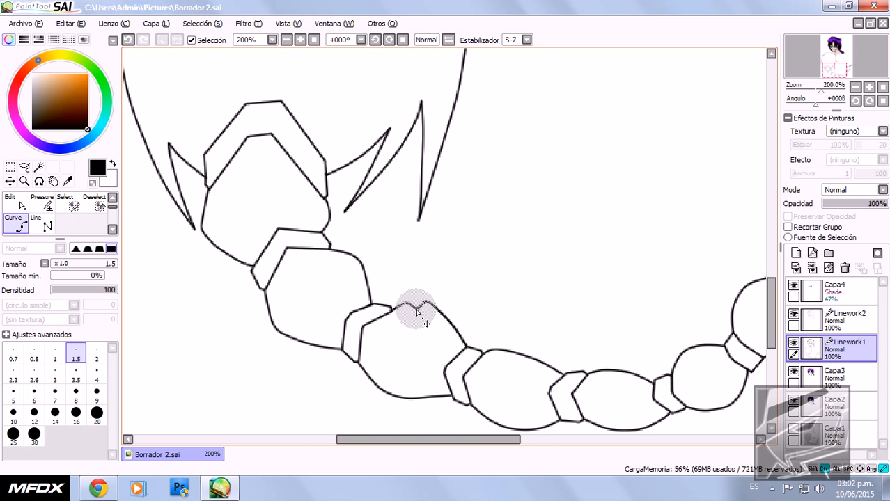
mouse_move(416, 304)
left_mouse_down()
mouse_move(417, 312)
mouse_move(414, 298)
mouse_move(431, 304)
mouse_move(414, 301)
left_mouse_up()
left_click(793, 430)
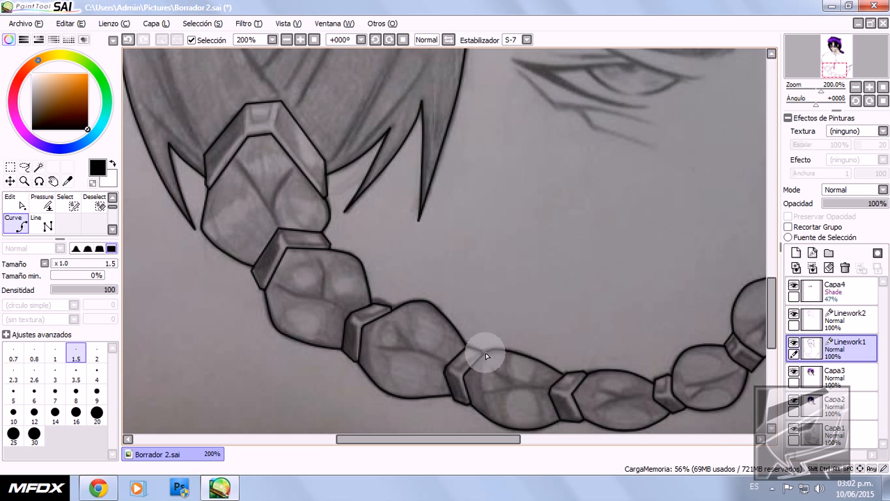
Step: Fit the third braid segment's upper outline to the pencil sketch by moving its curve points
scroll(400, 310, "up", 4)
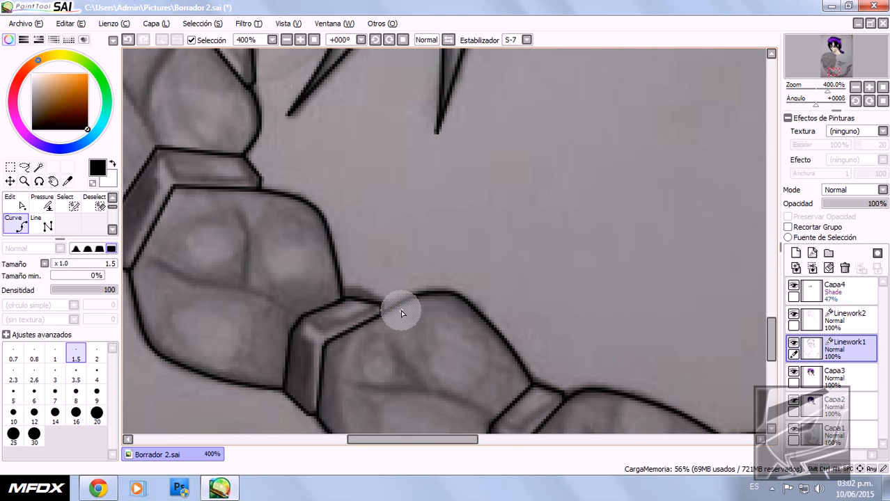
mouse_move(380, 315)
left_mouse_down()
mouse_move(382, 307)
mouse_move(381, 315)
left_mouse_up()
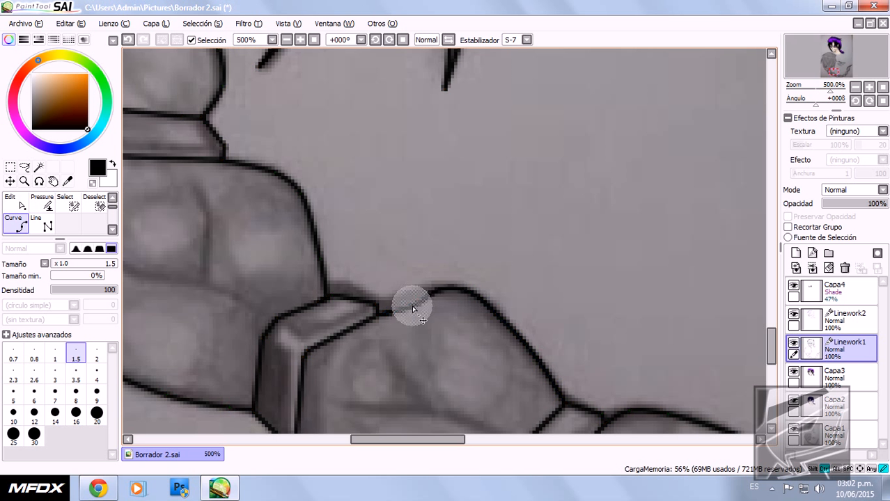
left_click_drag(438, 291, 501, 318)
scroll(425, 319, "down", 2)
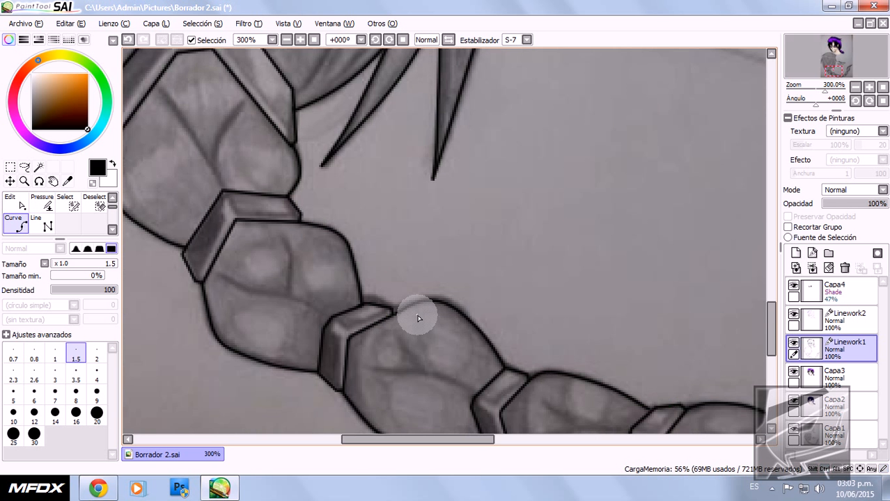
scroll(418, 318, "down", 3)
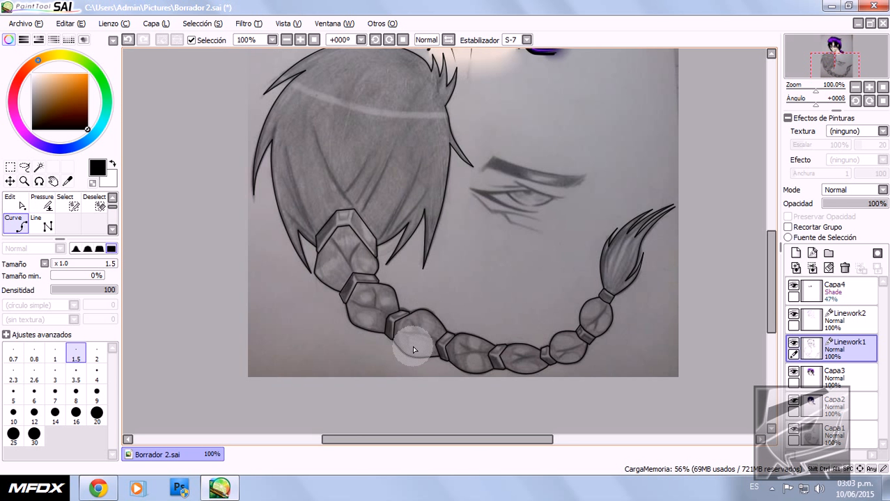
scroll(414, 349, "down", 2)
scroll(411, 334, "up", 2)
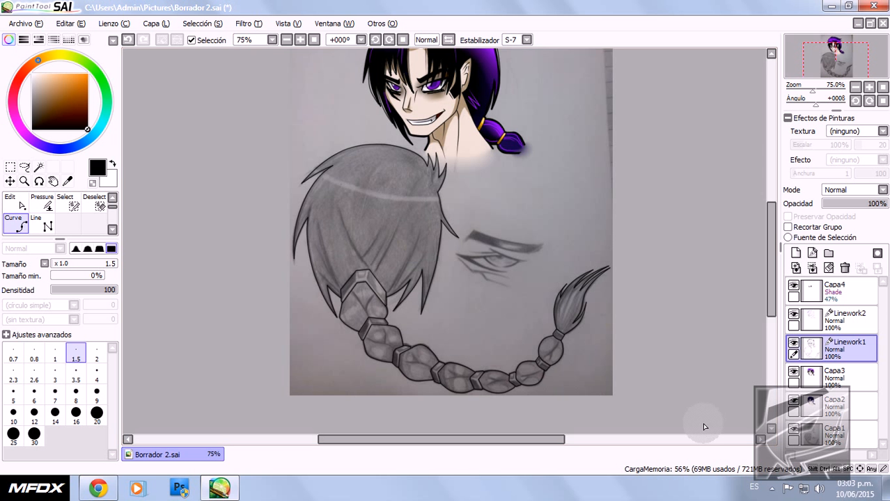
Step: Create a new blank canvas named Nuevo Lienzo with the offered settings
left_click(21, 23)
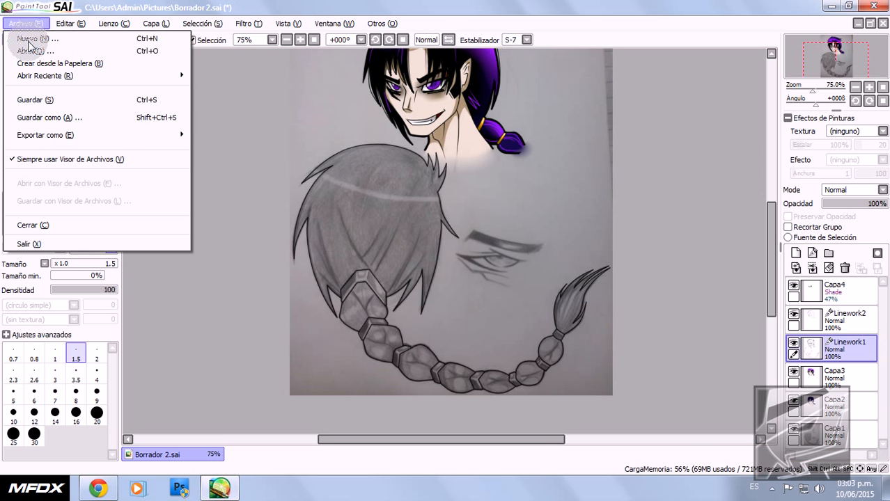
left_click(31, 36)
left_click(245, 207)
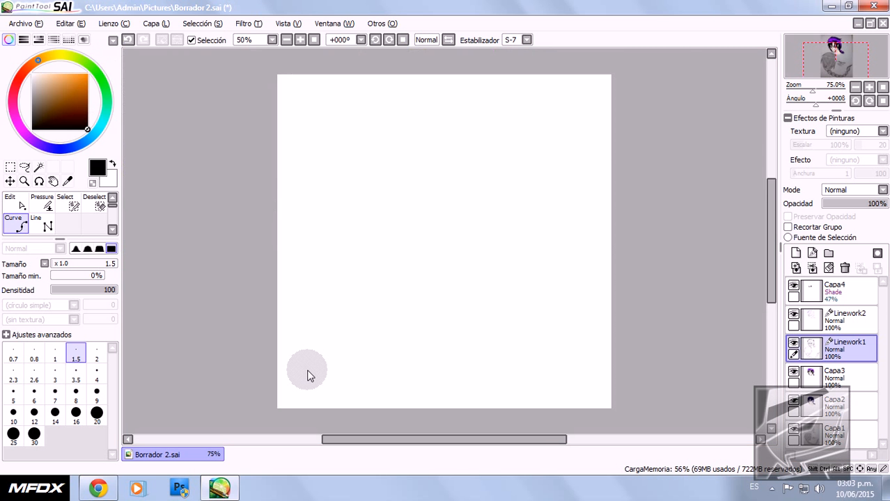
Step: Return to Borrador 2.sai and examine the coloured head and the traced braid over the pencil sketch
left_click(188, 456)
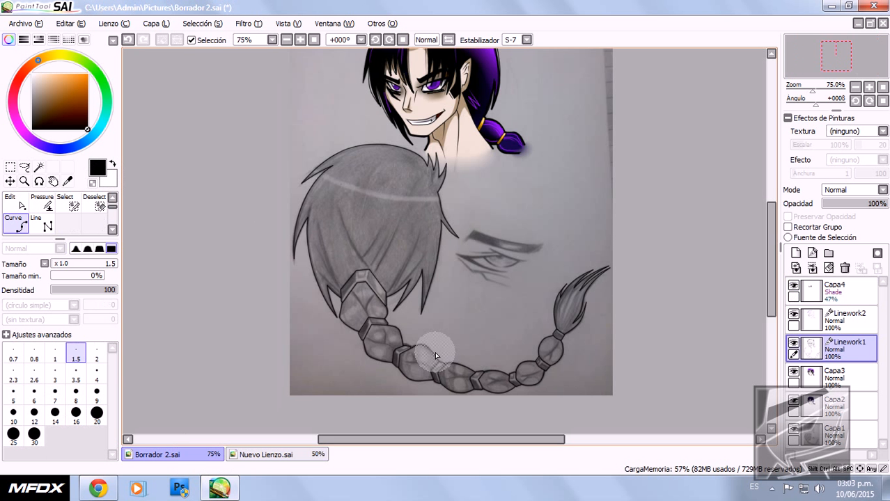
scroll(458, 314, "down", 2)
scroll(460, 269, "up", 2)
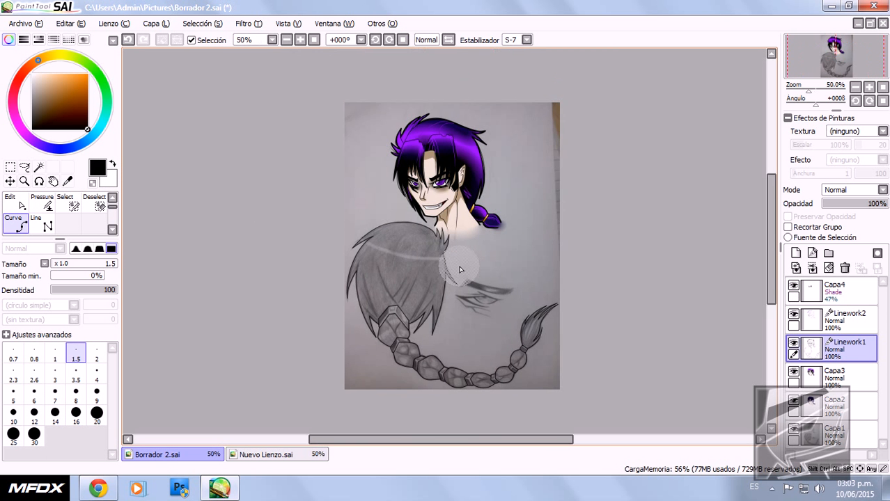
scroll(597, 296, "down", 2)
scroll(597, 340, "up", 1)
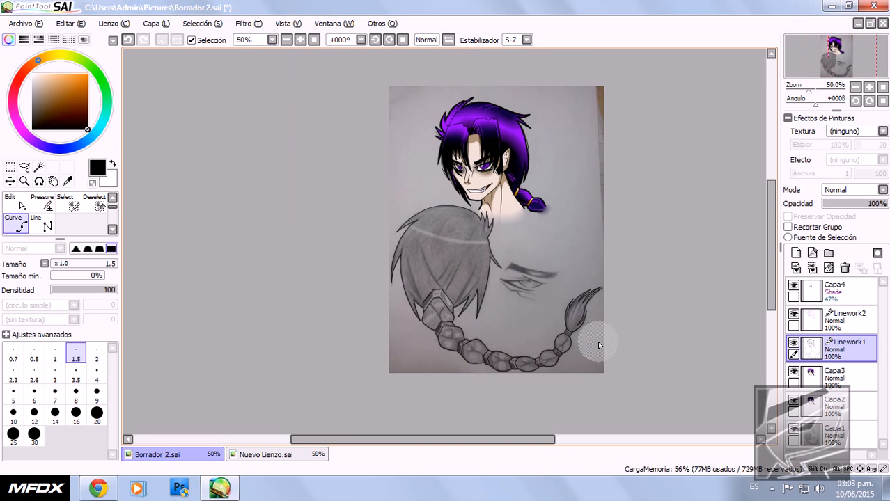
scroll(585, 279, "up", 1)
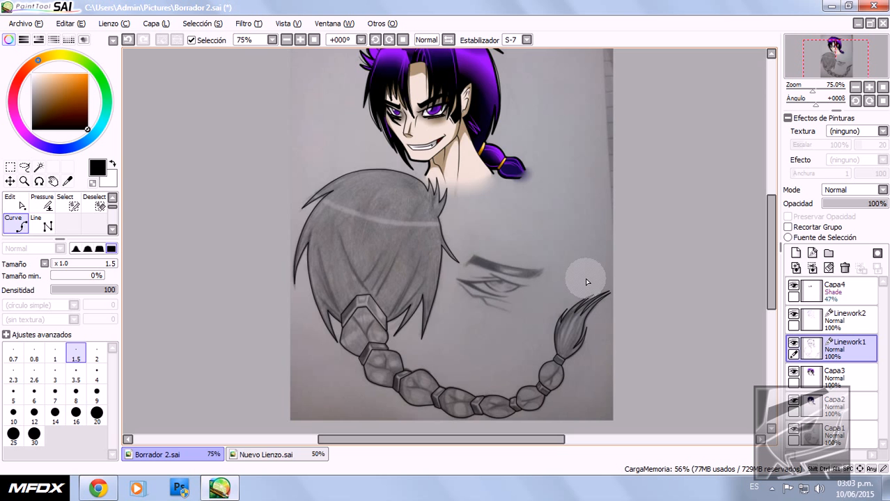
Step: Switch to the Nuevo Lienzo canvas and add a linework layer
left_click(276, 454)
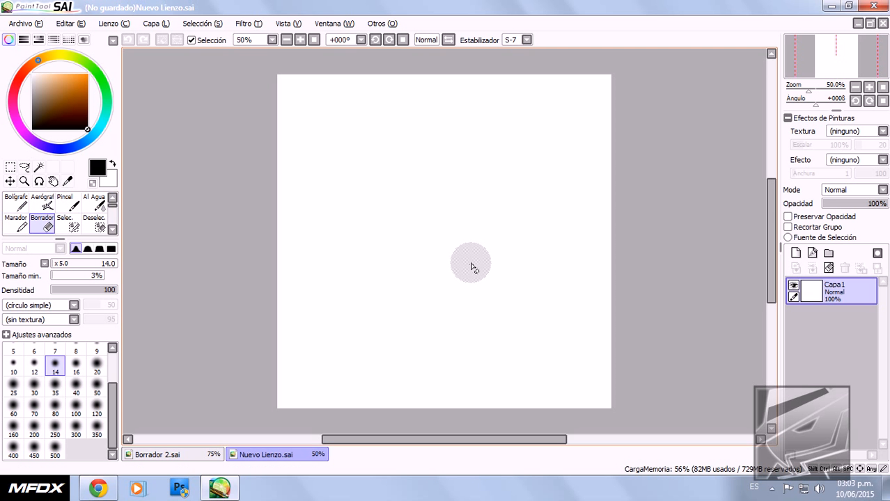
left_click(812, 254)
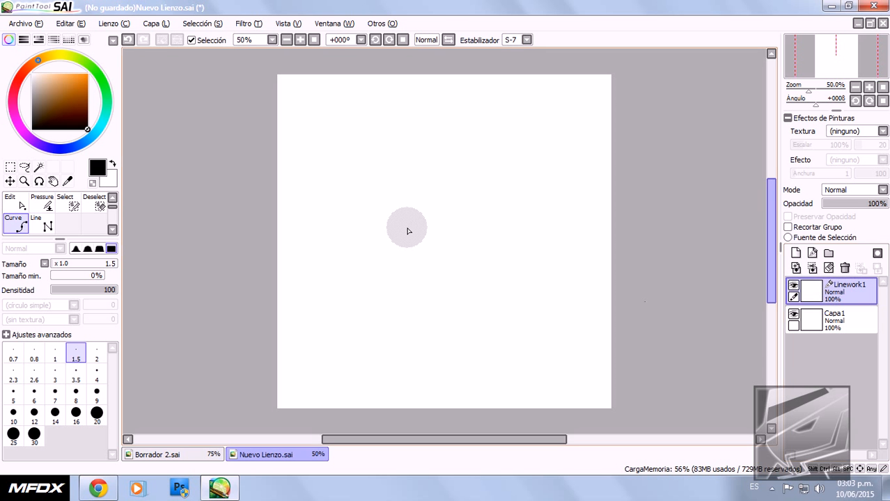
Step: Draw a sharply bending multi-point test curve on the linework layer, and erase the stroke with the Edit tool's Borrar Trazo option
left_click(429, 241)
left_click(529, 187)
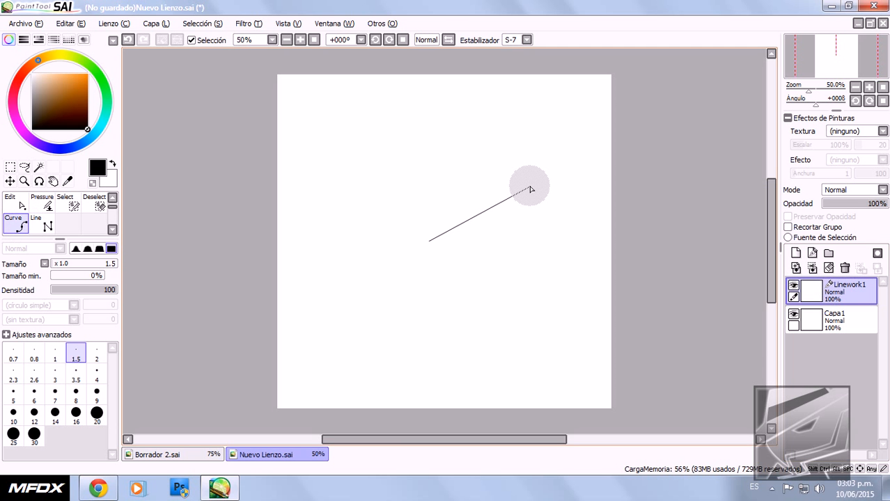
double_click(475, 315)
left_click(394, 320)
double_click(388, 171)
left_click(501, 166)
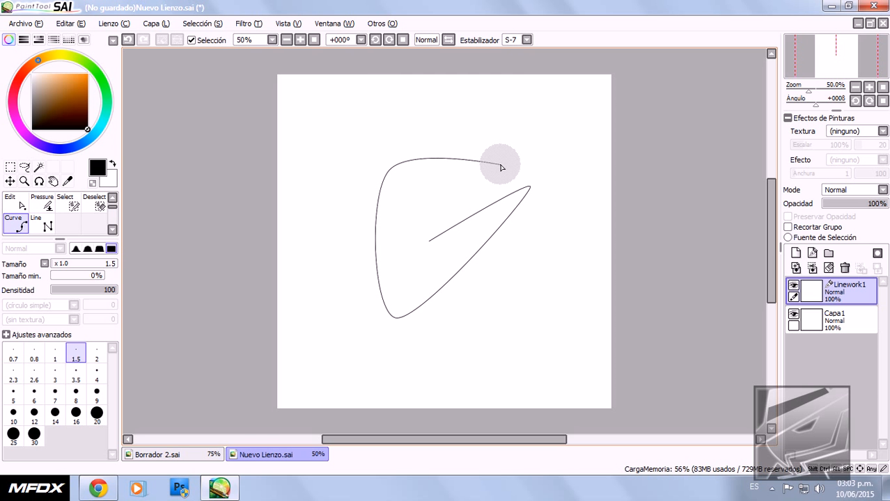
key("Escape")
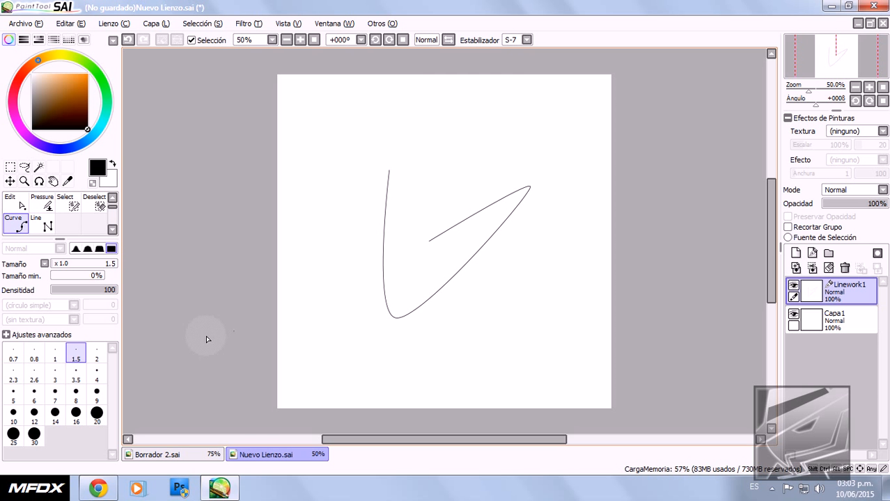
left_click(16, 207)
left_click(488, 212)
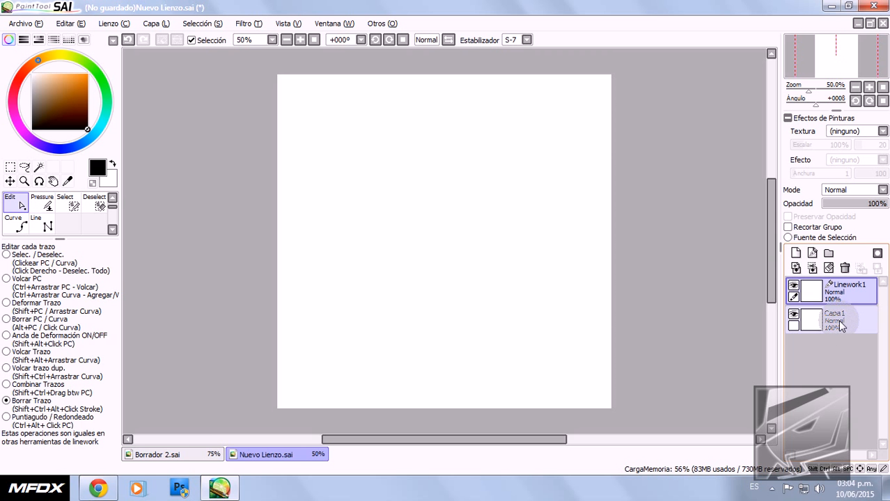
Step: Return to the Borrador 2.sai drawing and activate the Curve tool on its Linework1 layer
left_click(211, 456)
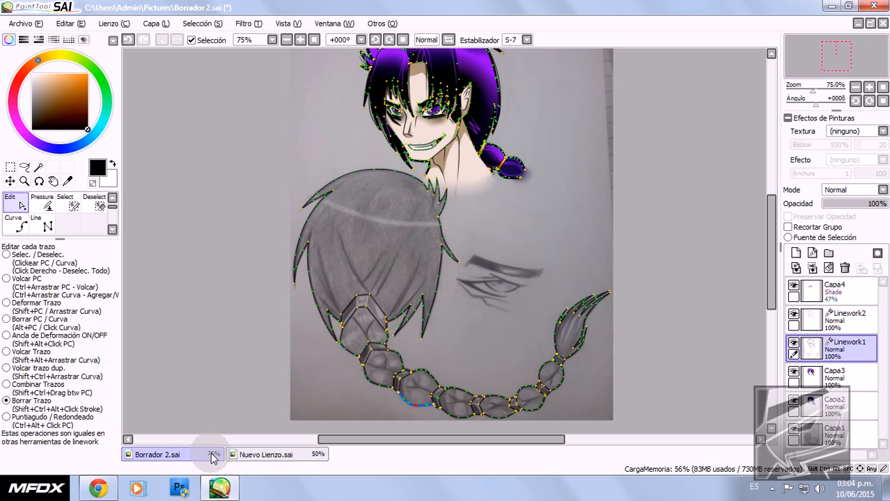
scroll(542, 255, "down", 1)
left_click(9, 225)
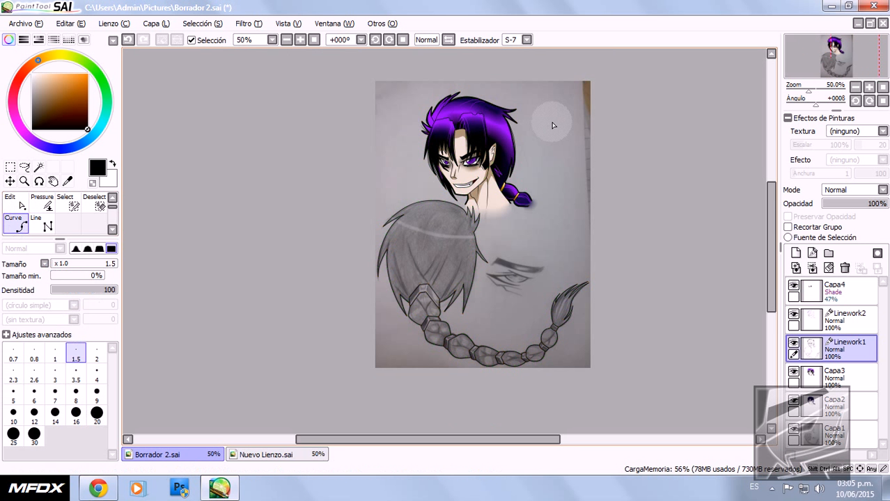
Step: Examine the line thickness and colouring of the finished head, face and short braid
scroll(542, 150, "up", 1)
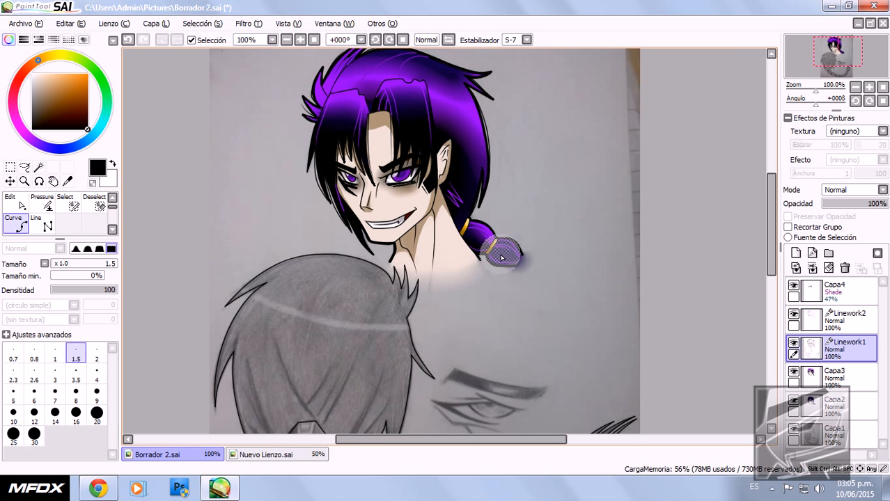
scroll(358, 288, "down", 1)
scroll(345, 178, "up", 1)
scroll(345, 178, "up", 1)
scroll(364, 216, "down", 1)
scroll(367, 218, "up", 1)
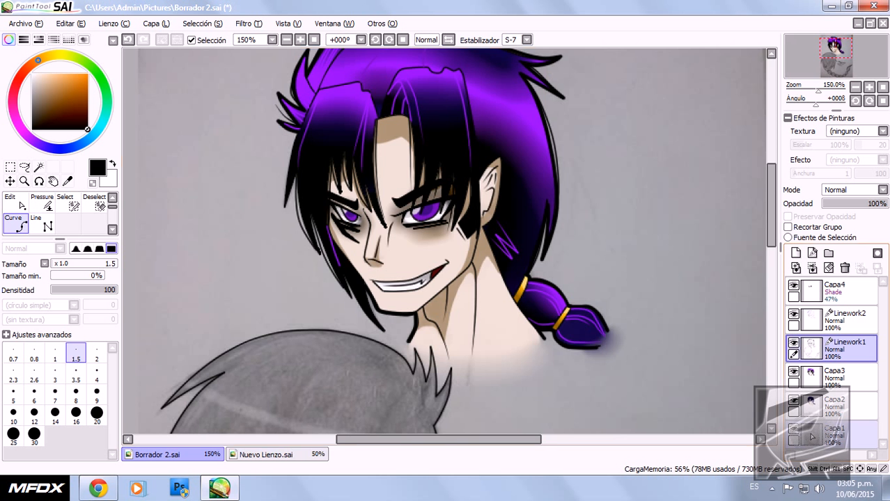
scroll(462, 305, "down", 3)
scroll(432, 238, "up", 2)
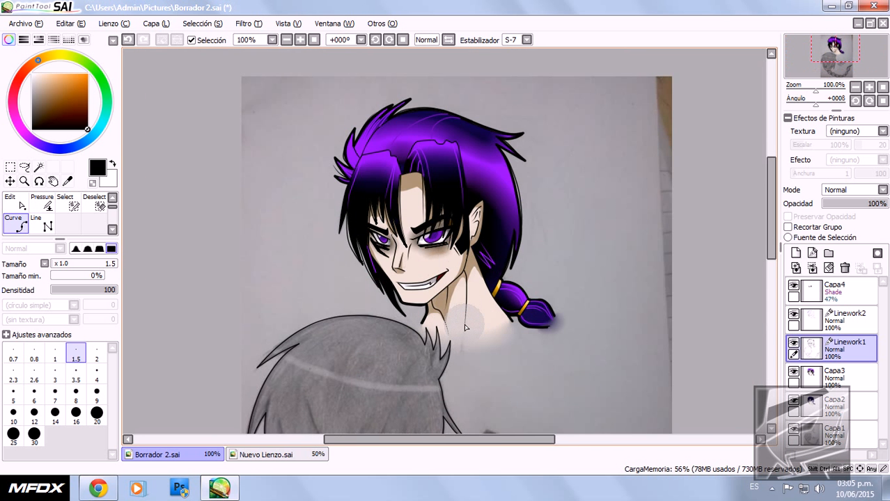
scroll(432, 238, "up", 1)
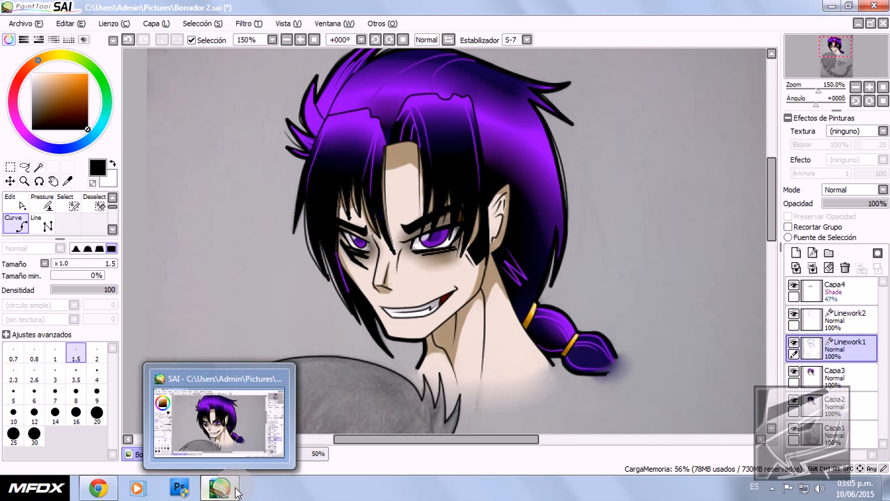
scroll(391, 338, "down", 2)
scroll(421, 399, "up", 1)
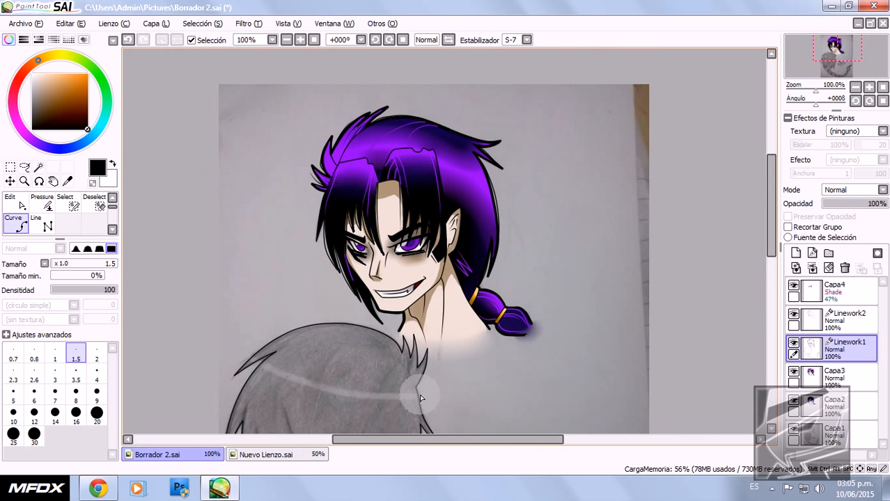
scroll(415, 278, "up", 2)
scroll(416, 279, "down", 2)
scroll(415, 279, "up", 1)
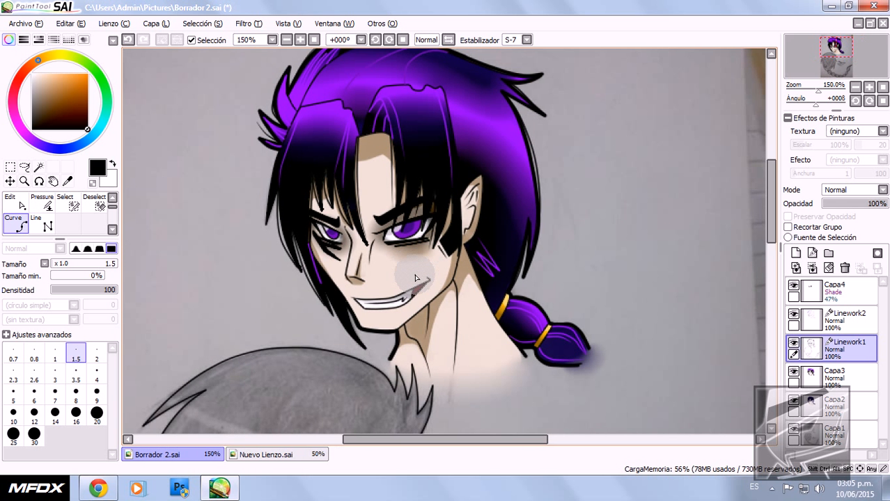
Step: Examine the coloured head and go through the drawing's layers Capa3, Linework1, Linework2 and Capa2
scroll(415, 279, "down", 2)
scroll(394, 255, "up", 2)
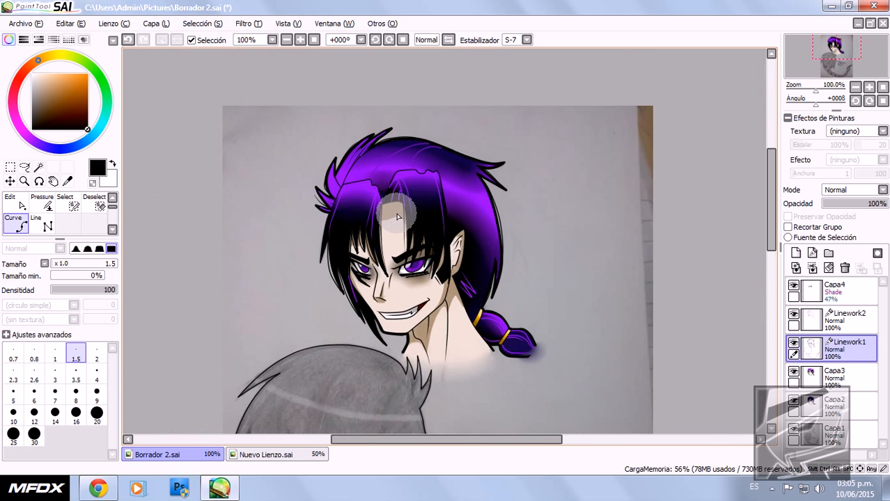
scroll(395, 255, "down", 2)
scroll(395, 256, "up", 2)
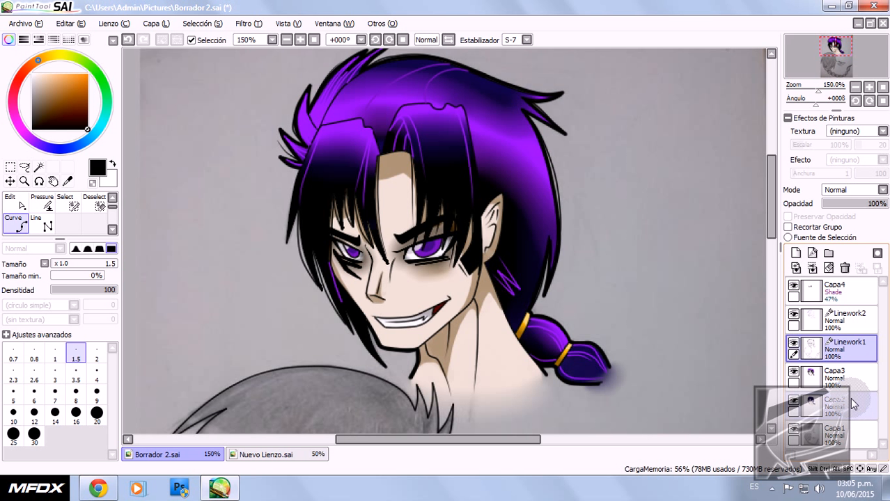
left_click(846, 380)
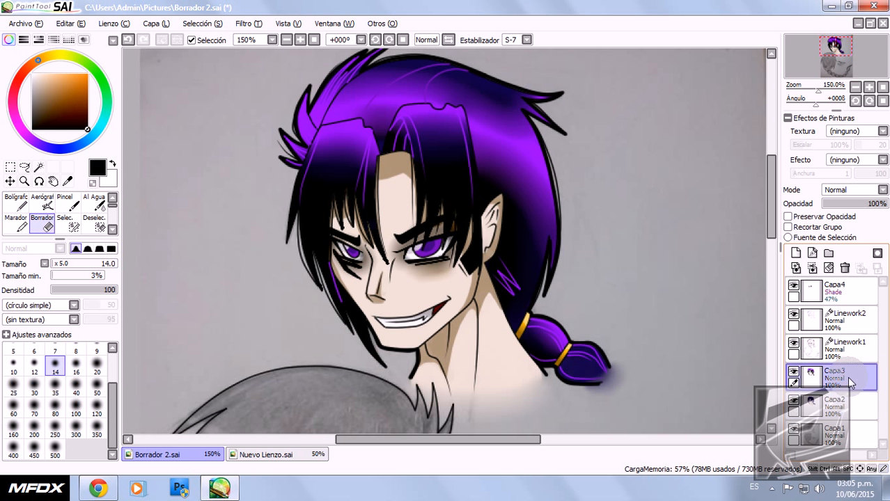
left_click(850, 350)
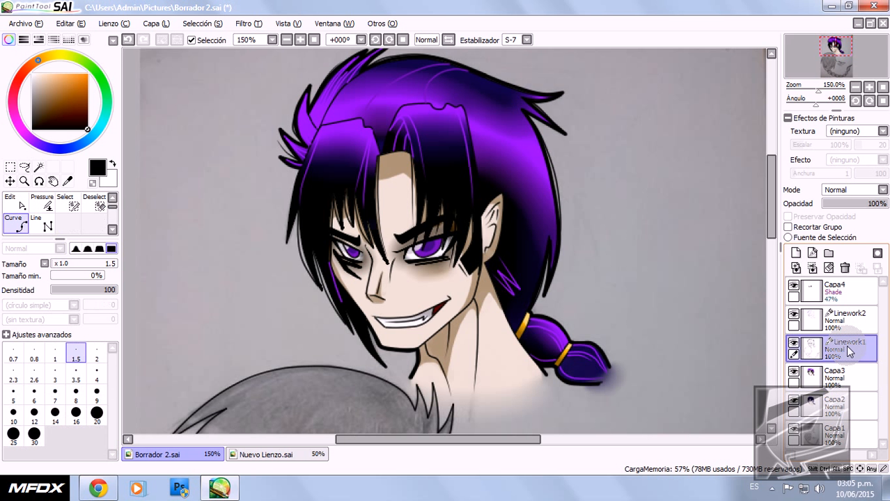
left_click(849, 321)
left_click(854, 406)
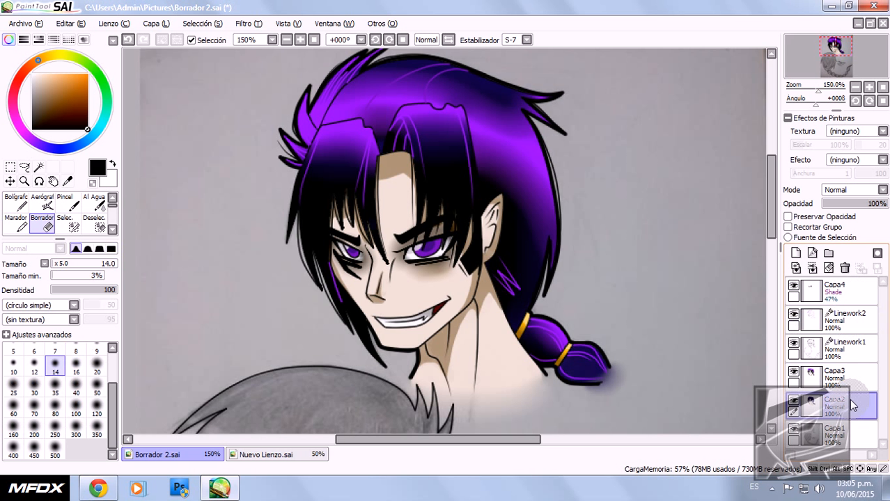
Step: Switch to the Nuevo Lienzo canvas and draw a straight black diagonal line on Linework1 with the Curve tool at size 1.5
left_click(258, 455)
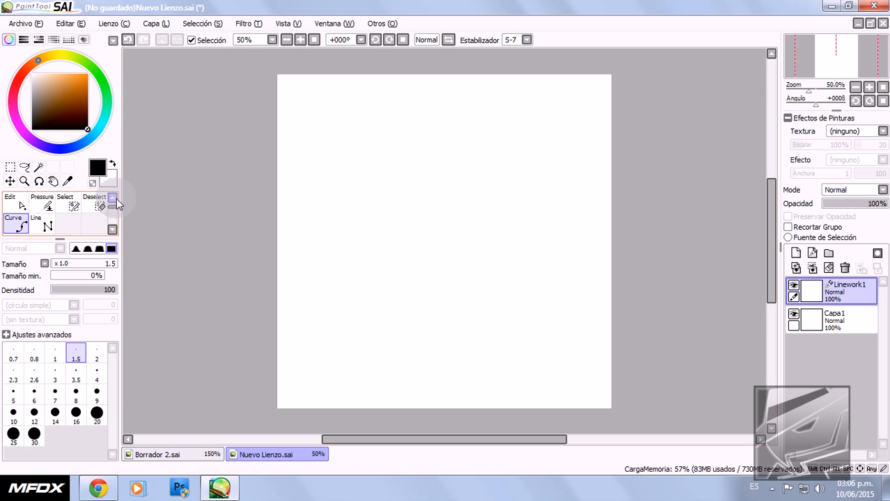
left_click(373, 321)
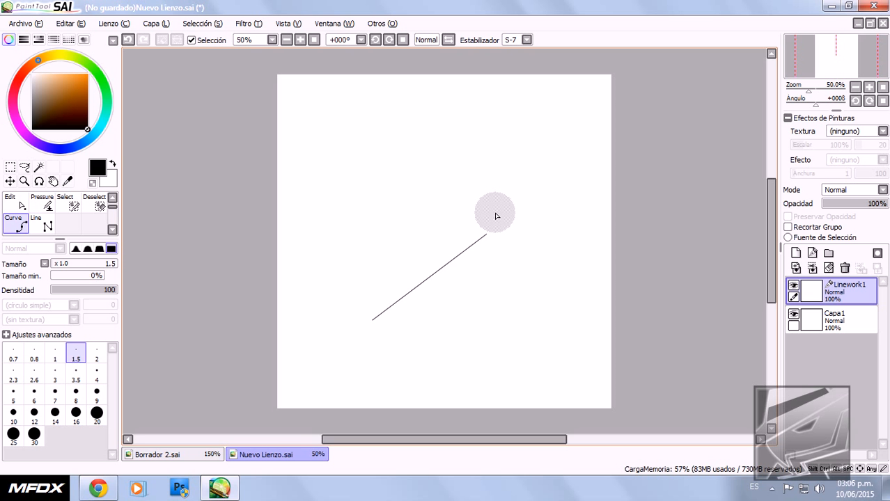
left_click(527, 148)
left_click(518, 234)
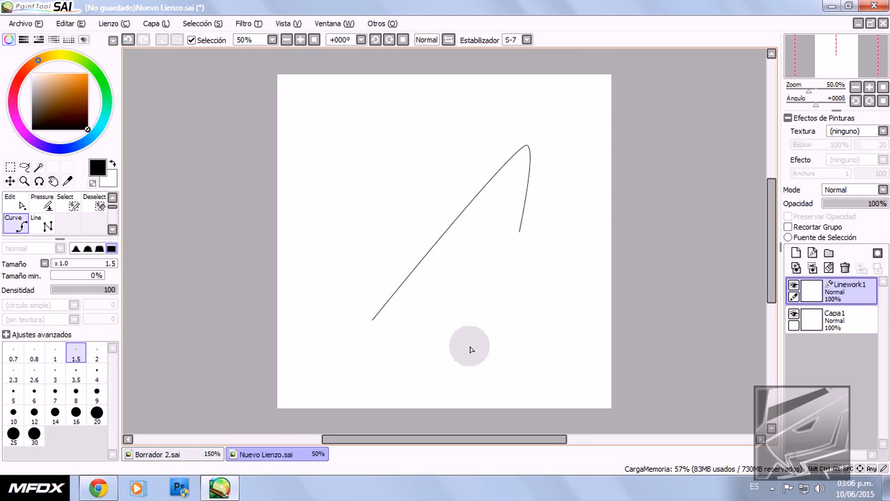
key("Escape")
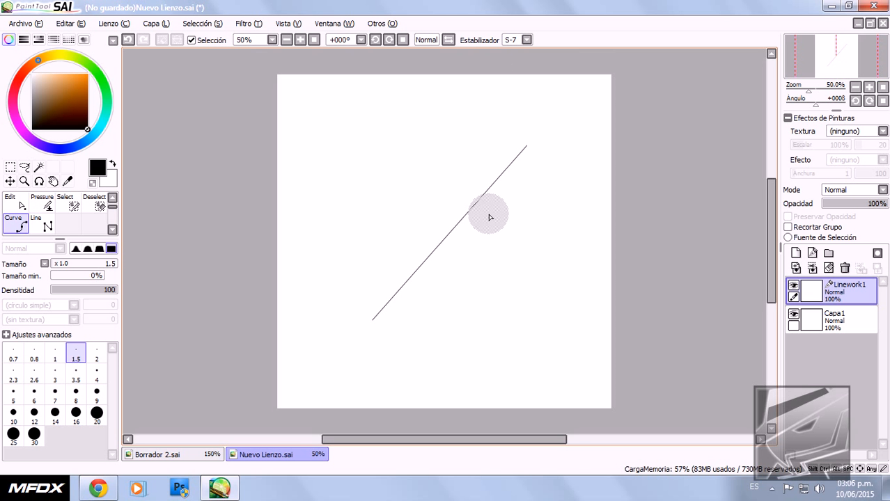
Step: Add a second linework layer above Linework1
scroll(459, 253, "down", 1)
scroll(461, 253, "up", 2)
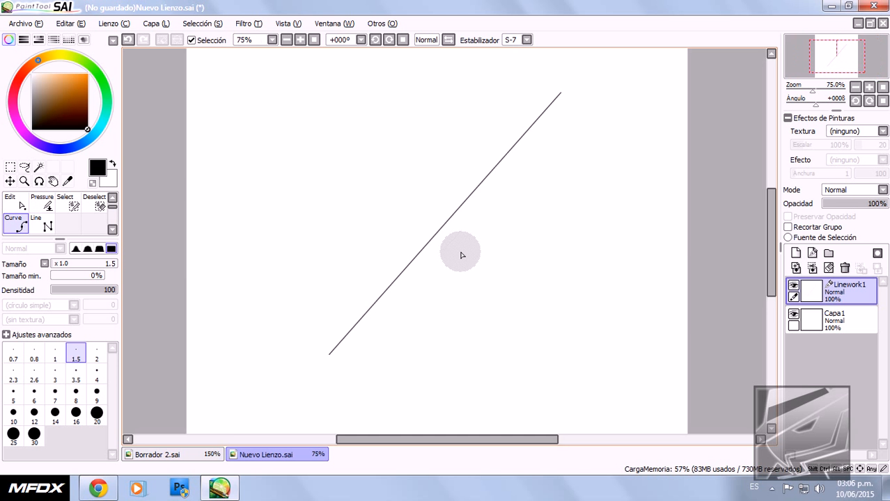
scroll(475, 269, "down", 2)
scroll(486, 238, "up", 2)
scroll(491, 239, "down", 1)
scroll(491, 239, "down", 2)
scroll(467, 282, "up", 2)
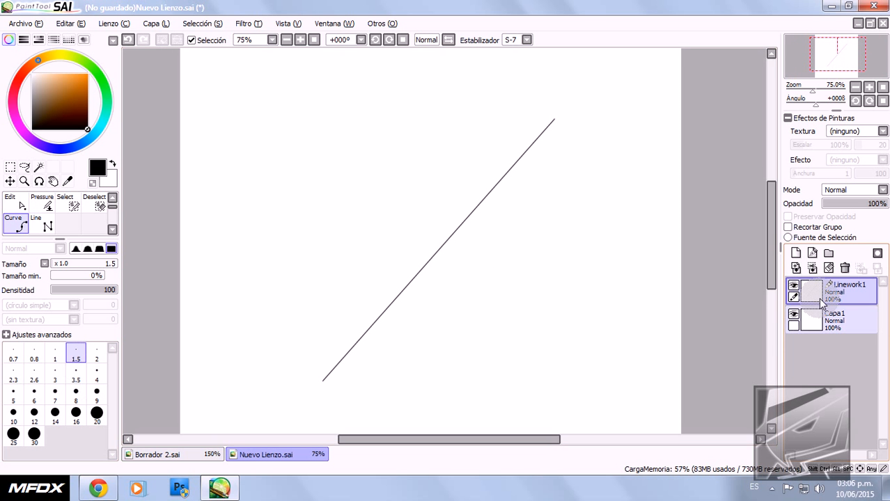
left_click(814, 268)
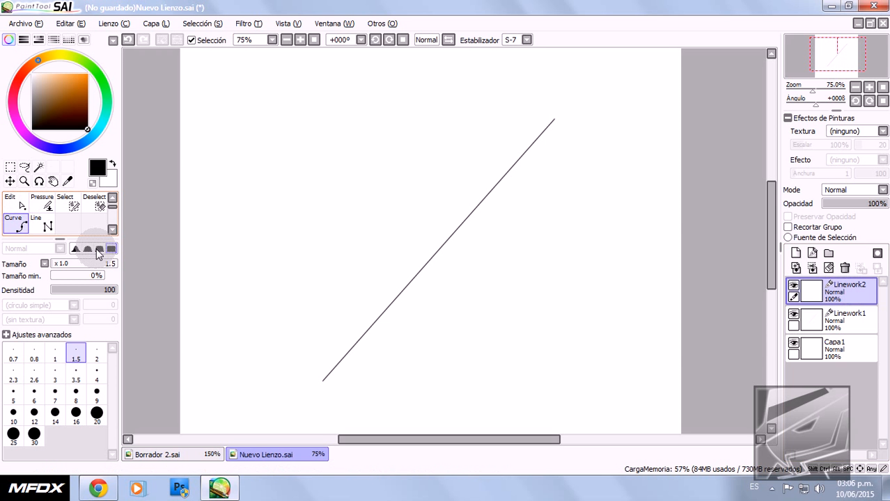
Step: Draw a red diagonal line at size 3.5 across the black line on the Linework2 layer
left_click(43, 230)
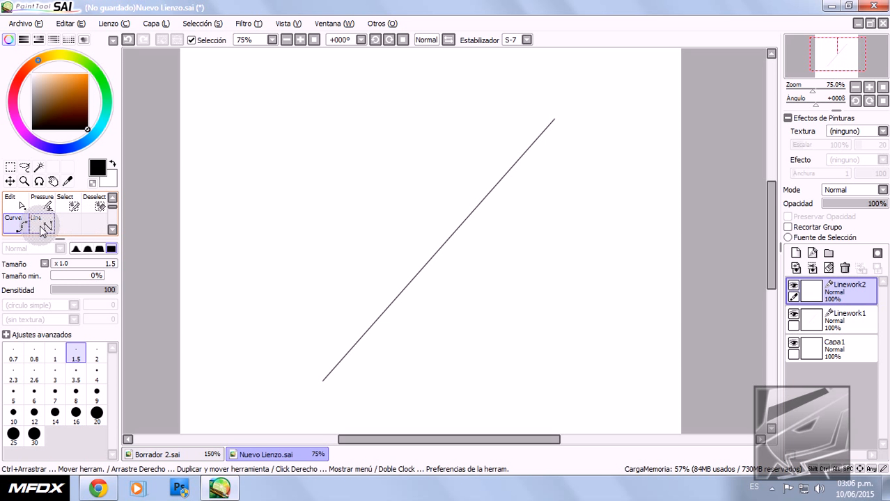
left_click(99, 127)
left_click_drag(66, 93, 128, 70)
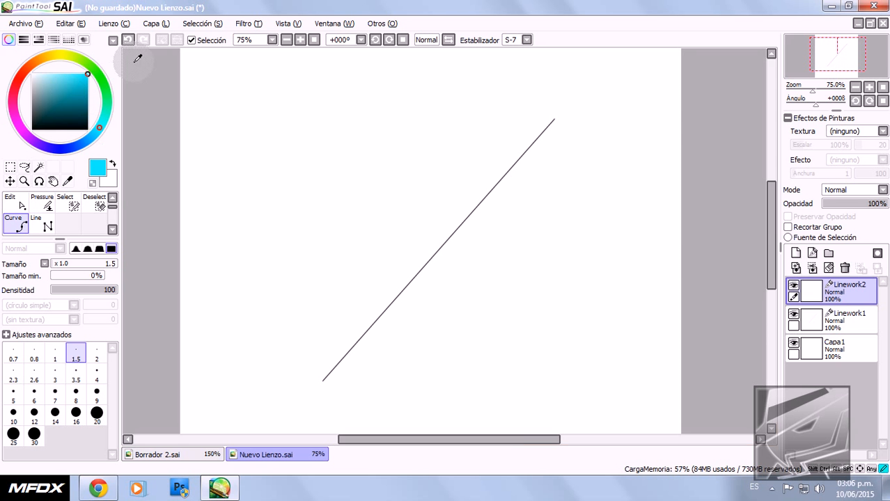
left_click(20, 79)
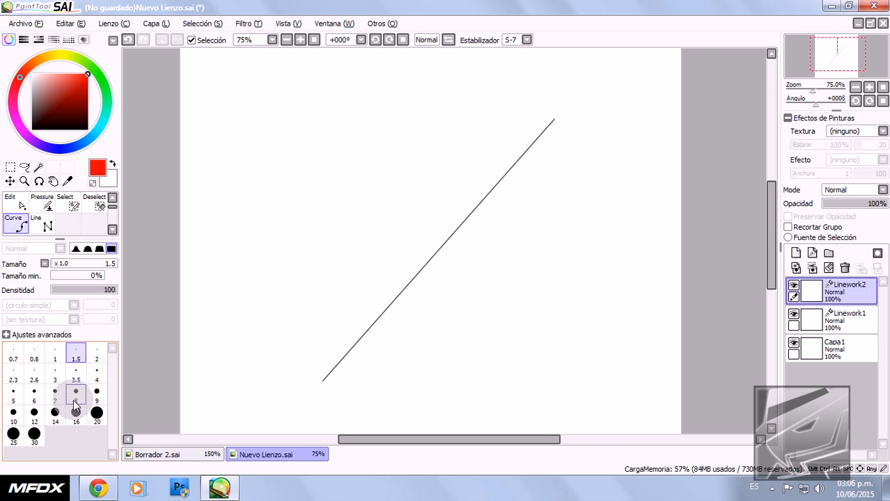
left_click(71, 376)
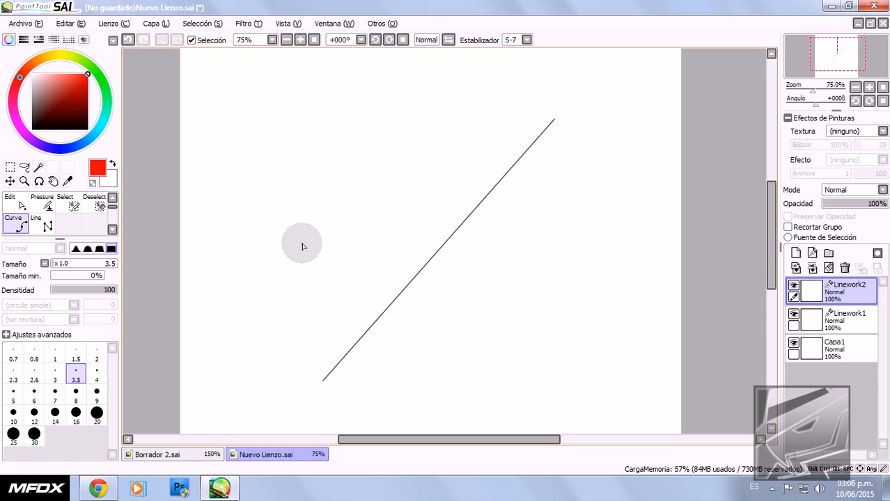
left_click(295, 131)
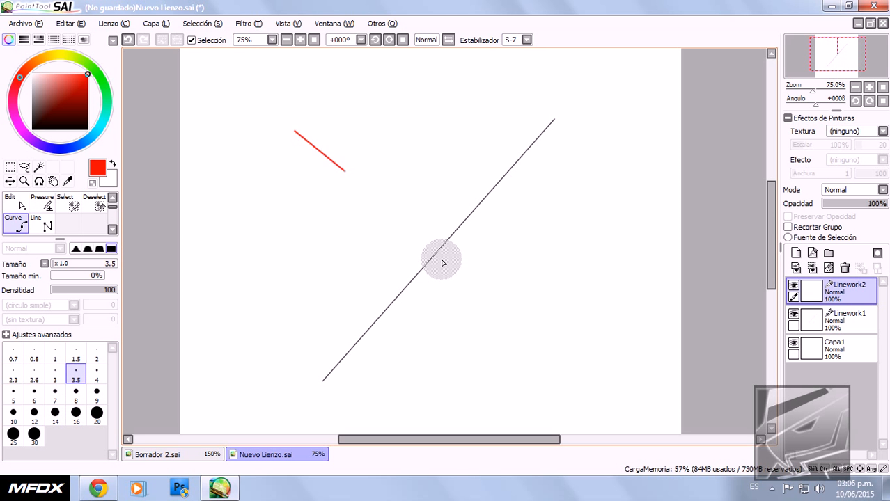
double_click(555, 358)
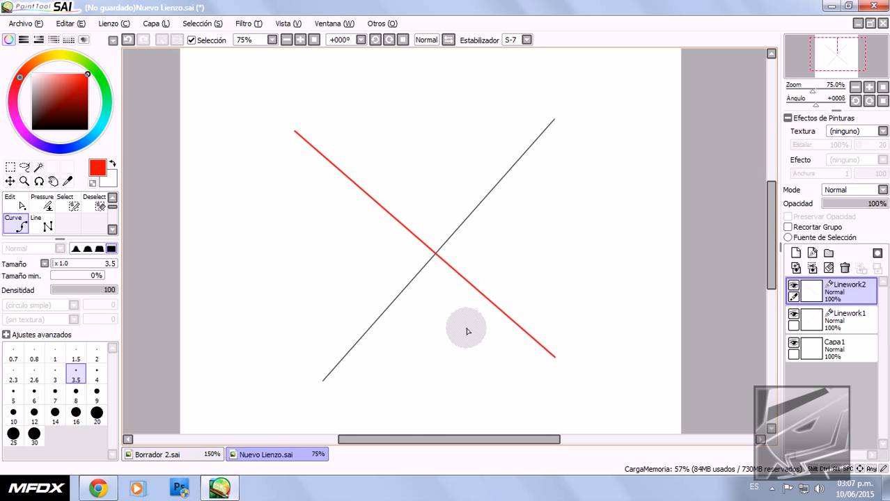
Step: Examine up close how the red line overlaps the black line at their crossing
scroll(435, 255, "up", 4)
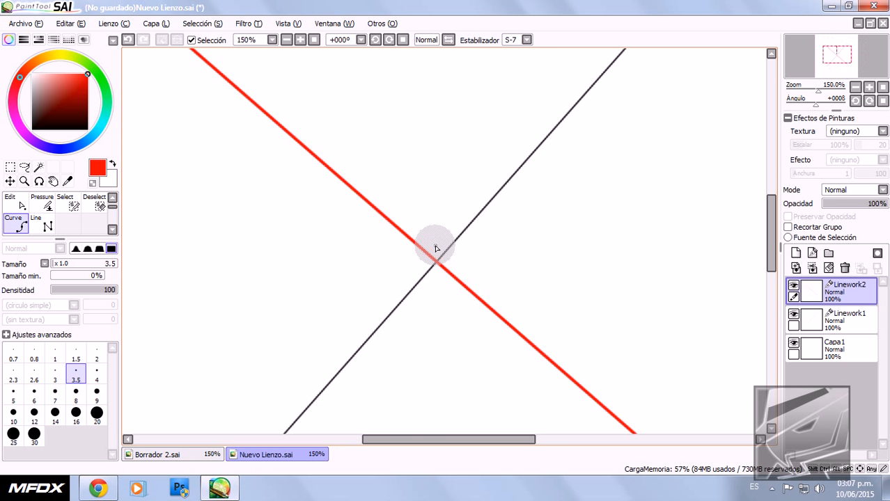
scroll(449, 242, "up", 2)
scroll(449, 242, "up", 3)
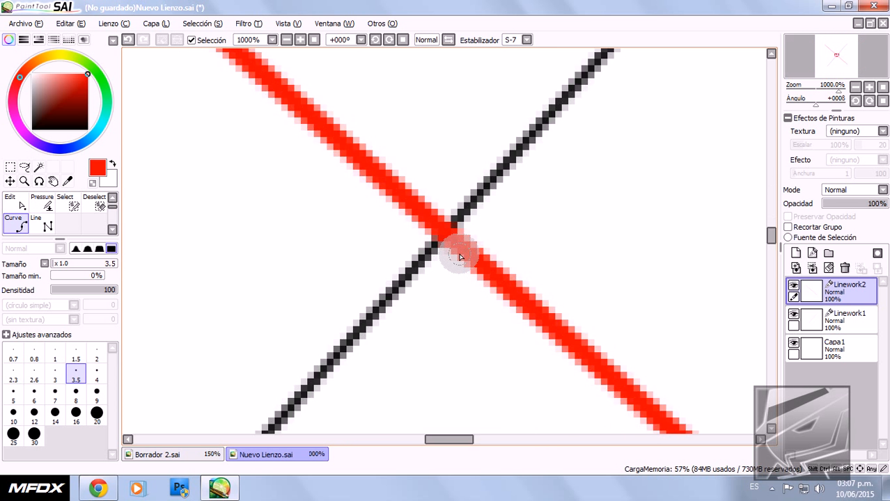
scroll(449, 262, "down", 3)
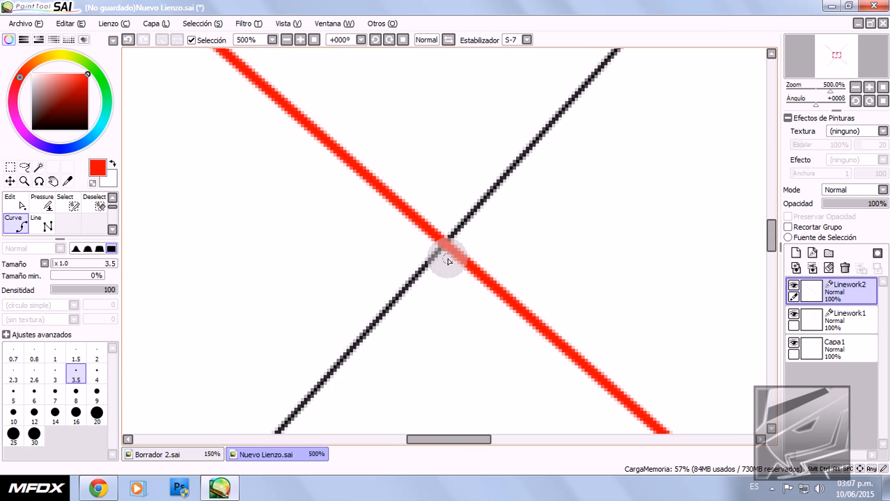
scroll(450, 261, "down", 4)
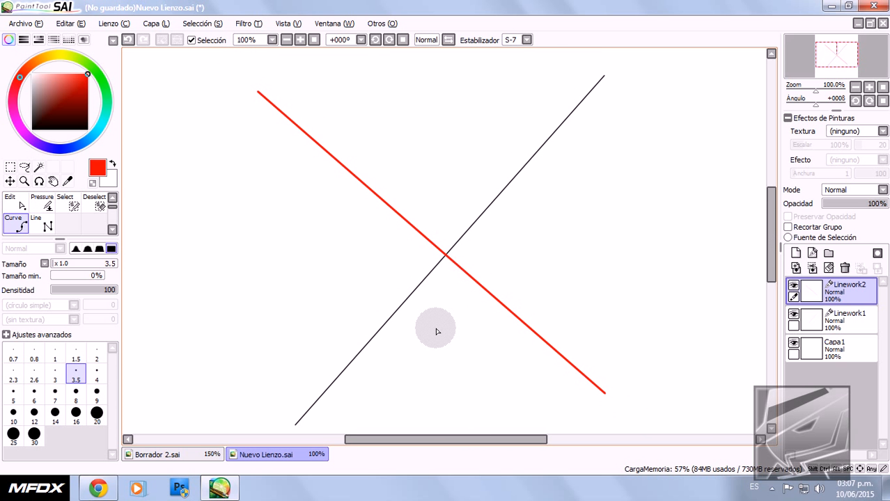
scroll(437, 332, "up", 6)
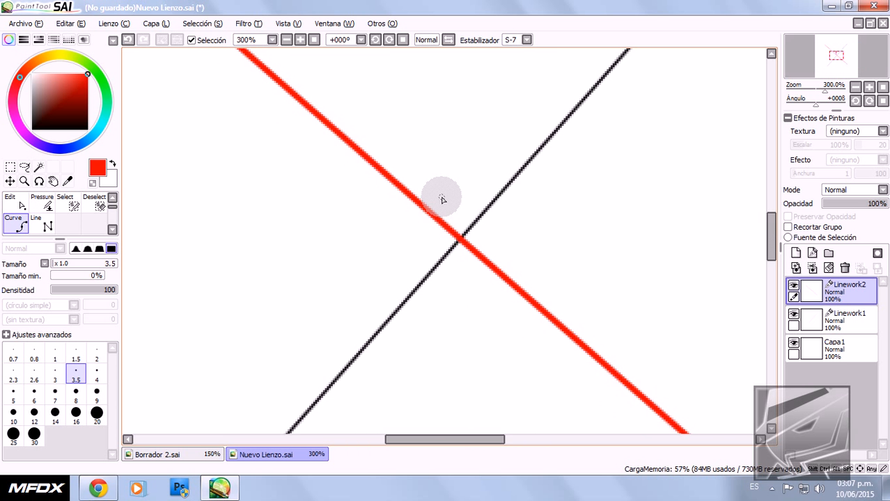
scroll(472, 237, "down", 2)
scroll(467, 231, "up", 2)
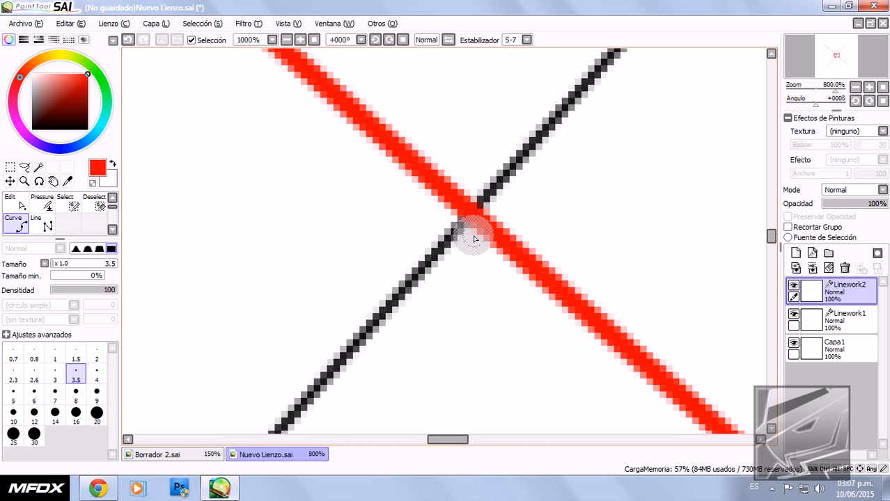
scroll(451, 217, "down", 4)
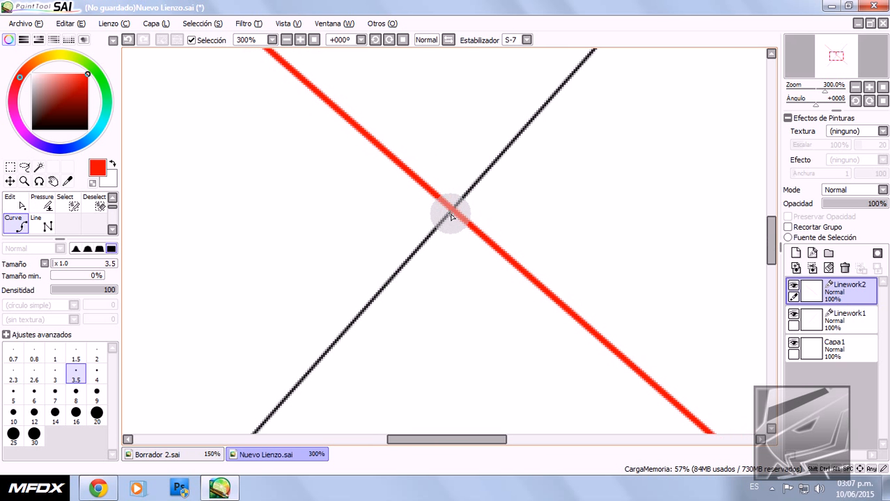
scroll(453, 214, "down", 4)
scroll(455, 195, "up", 2)
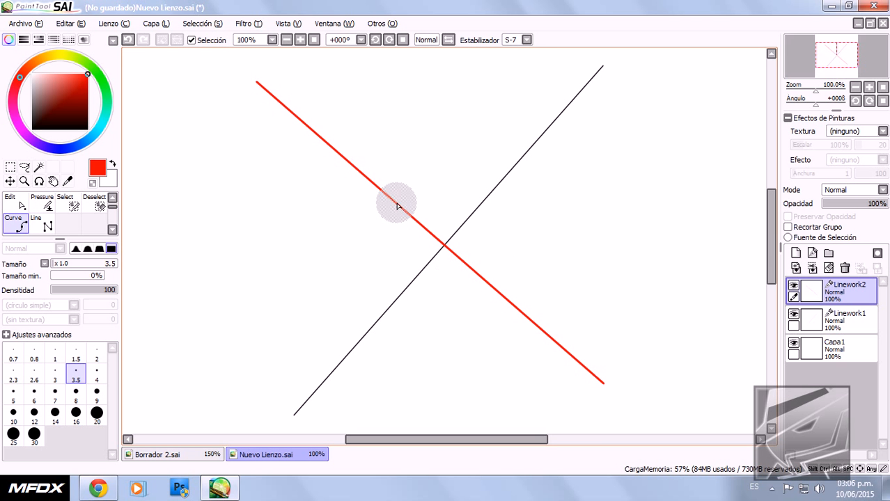
Step: Hide and show the Linework2 layer repeatedly to compare the canvas with and without the red line
left_click(795, 289)
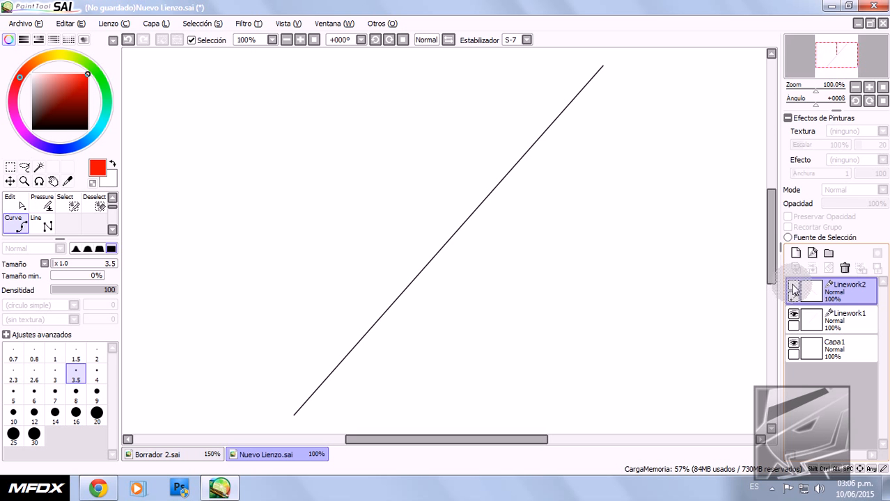
left_click(795, 288)
left_click(795, 288)
left_click(795, 288)
left_click(795, 288)
left_click(795, 288)
left_click(794, 288)
left_click(794, 288)
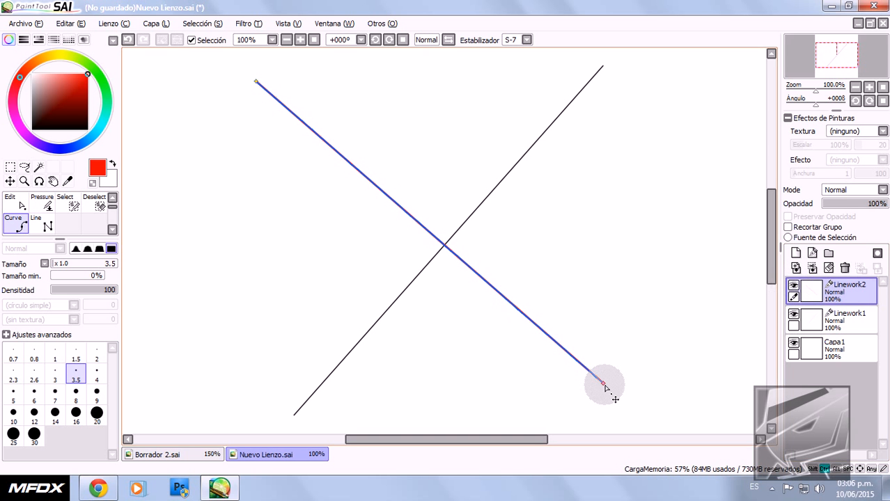
Step: Raise the lower end point of the red line, and alternate the active layer between Linework1 and Linework2
left_click_drag(557, 335, 667, 276)
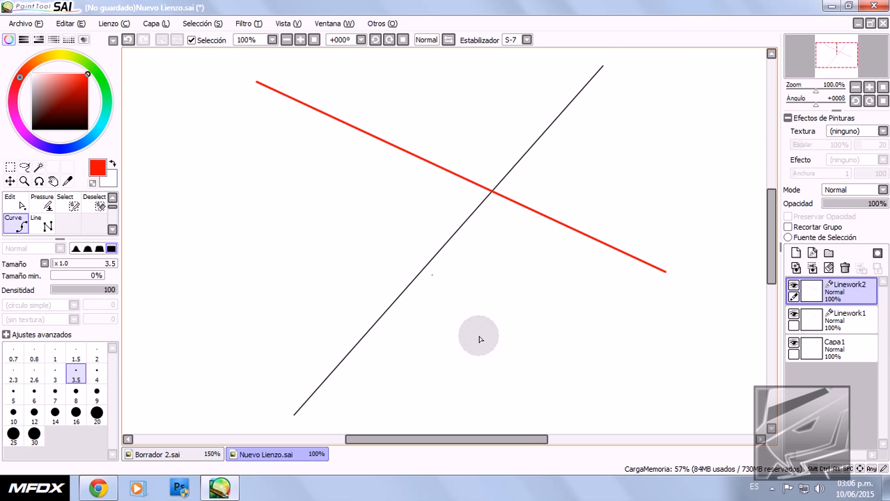
left_click(850, 323)
left_click(857, 293)
left_click(854, 323)
left_click(855, 296)
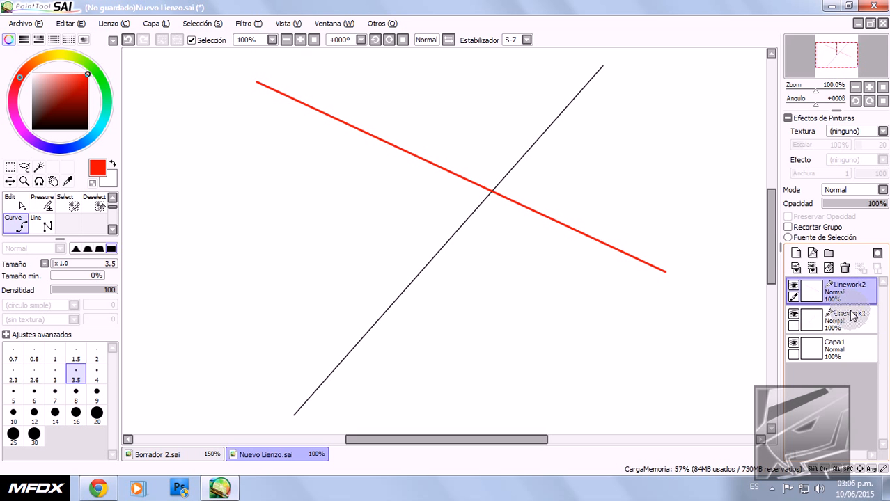
left_click(856, 323)
left_click(856, 294)
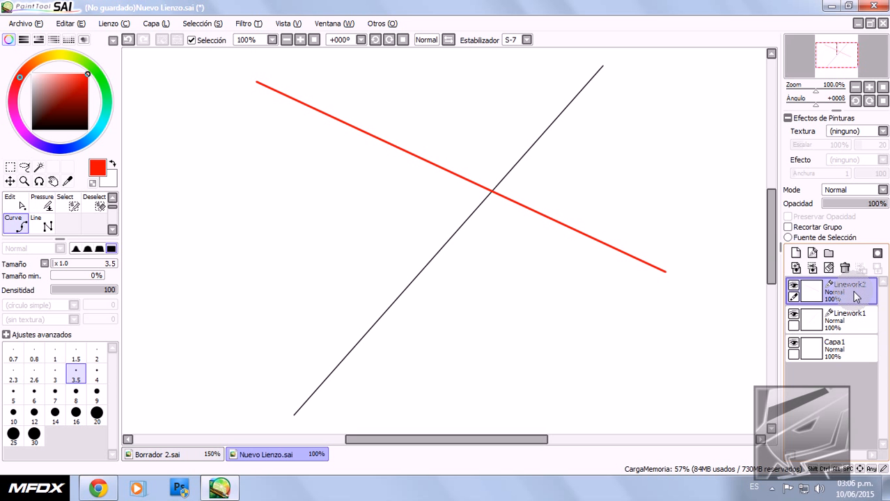
Step: Lower the same end point of the red line so it crosses near the middle of the black line
scroll(382, 296, "down", 3)
scroll(382, 296, "up", 3)
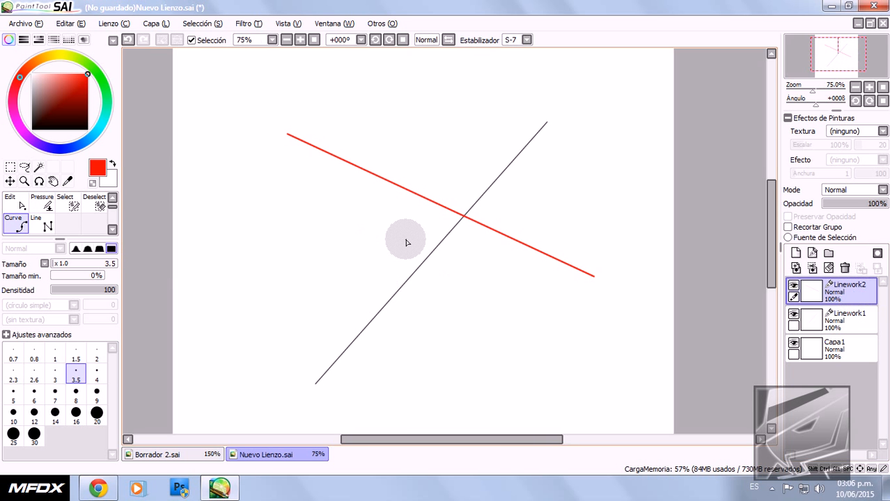
left_click_drag(655, 287, 622, 365)
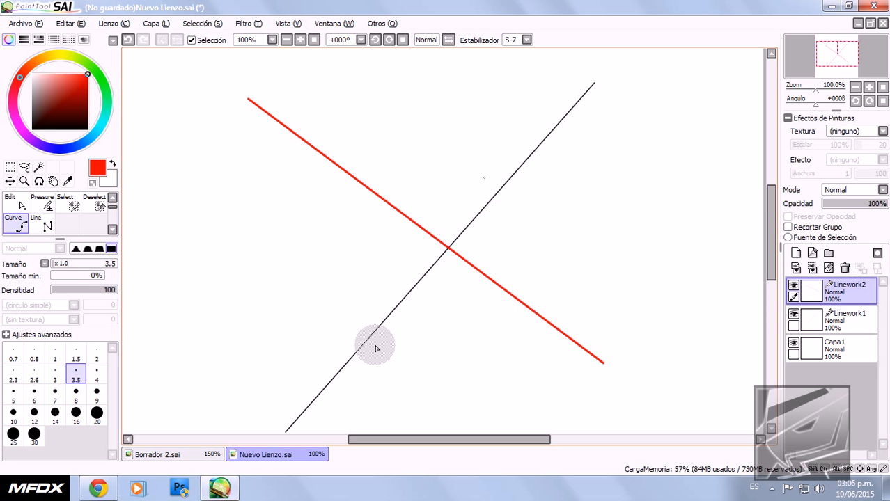
Step: Move the Linework2 layer below Linework1 in the layer stack
scroll(505, 289, "down", 1)
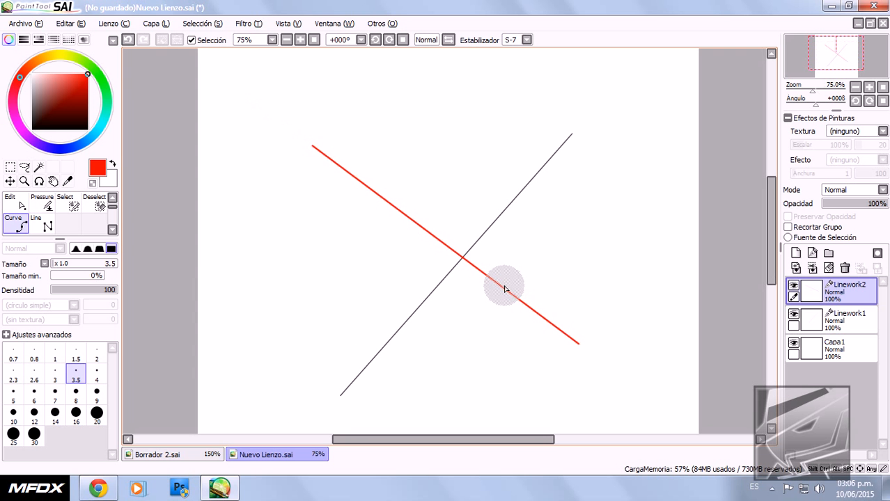
left_click_drag(846, 291, 847, 326)
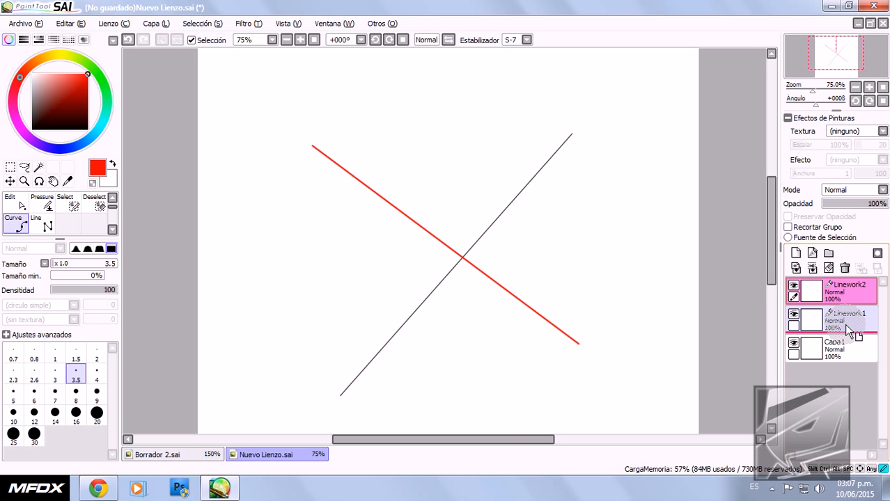
left_click_drag(851, 333, 842, 338)
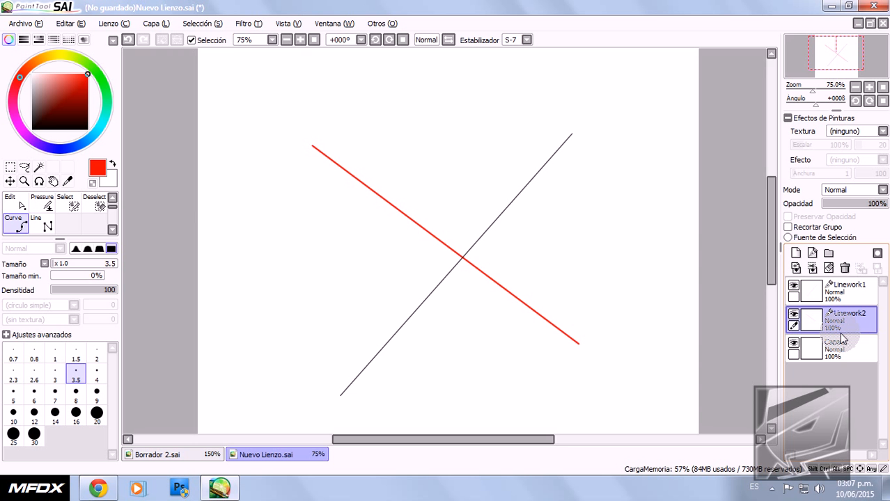
Step: Examine the crossing of the red and black lines up close and from afar with Linework1 above Linework2
scroll(460, 253, "up", 4)
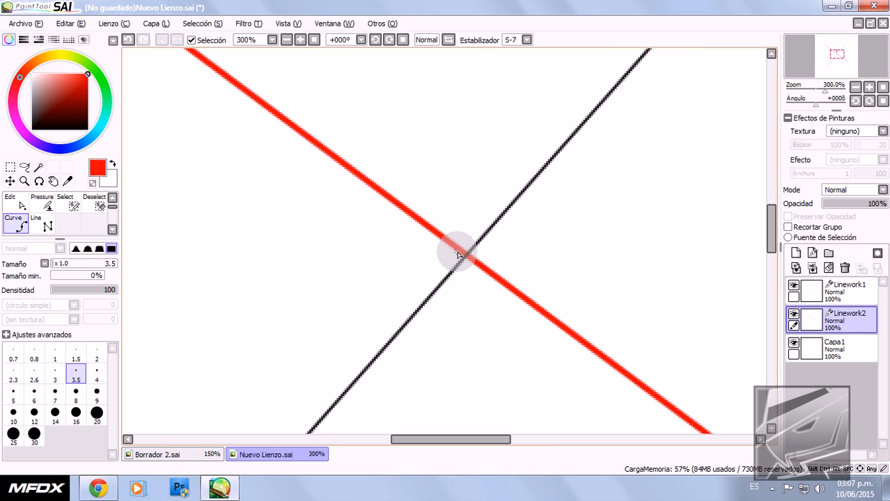
scroll(459, 254, "up", 4)
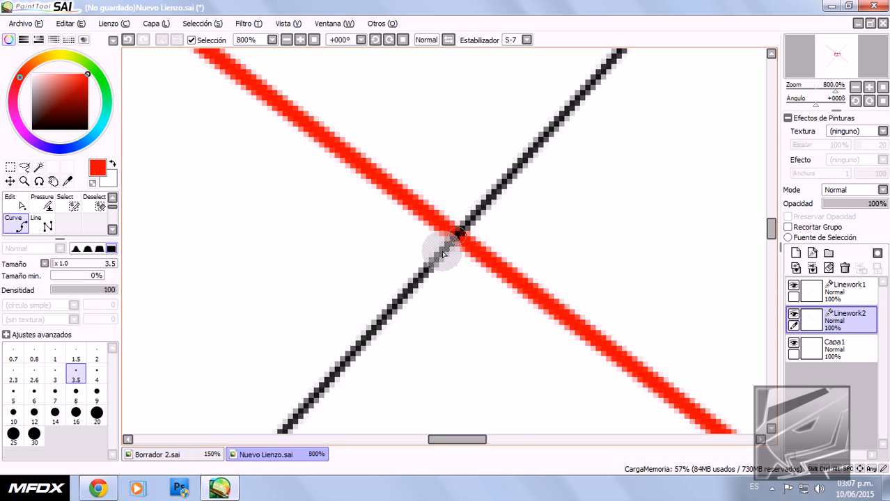
scroll(467, 271, "down", 6)
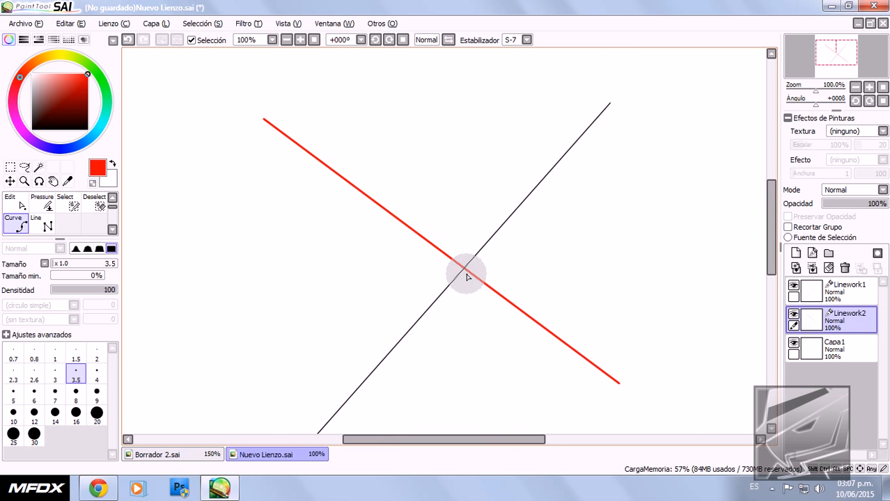
scroll(467, 275, "down", 1)
scroll(465, 308, "up", 1)
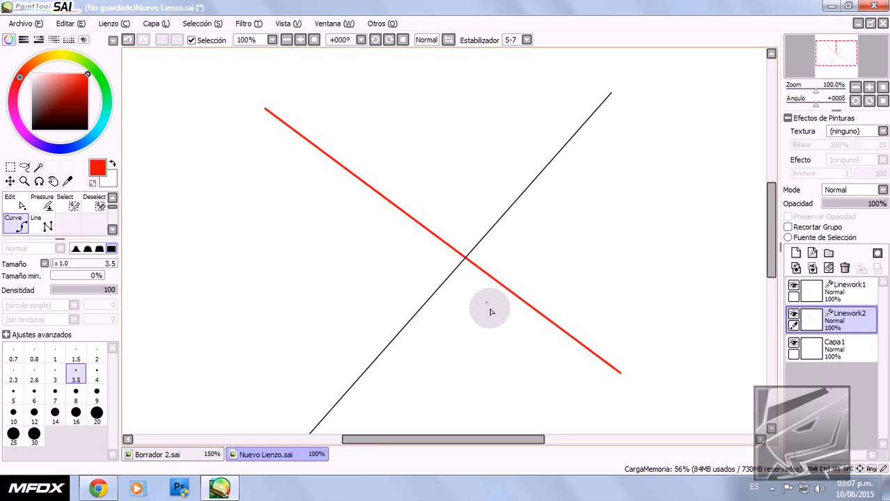
scroll(487, 310, "up", 3)
scroll(444, 223, "down", 3)
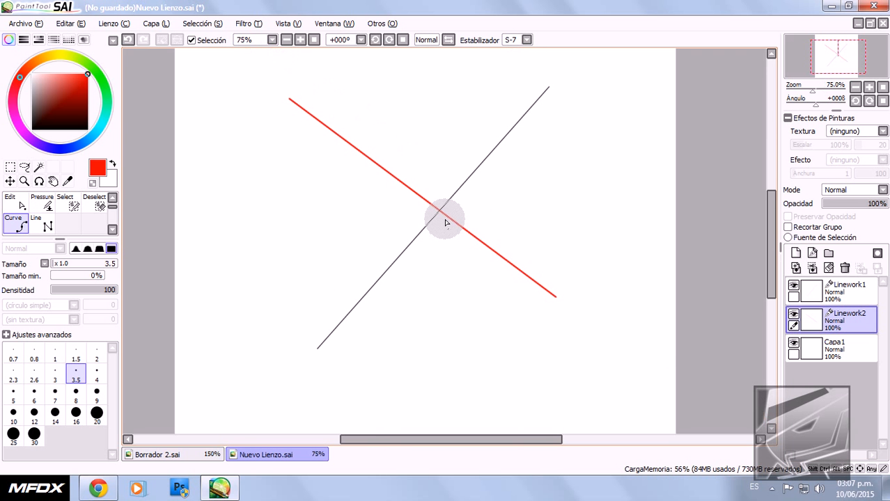
scroll(432, 216, "up", 2)
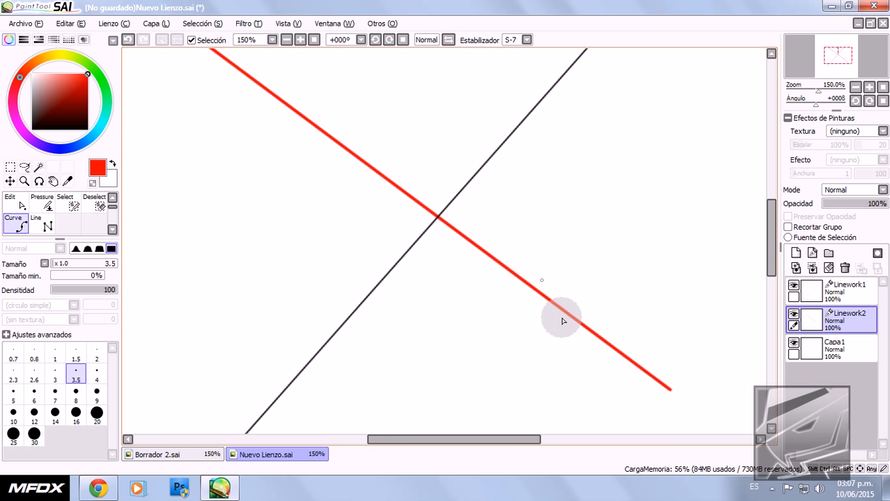
scroll(346, 231, "down", 2)
scroll(318, 219, "down", 1)
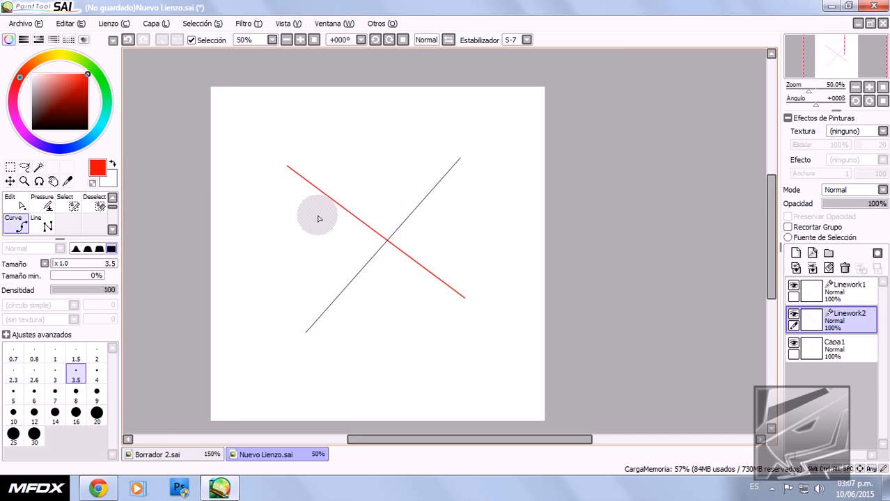
scroll(316, 218, "up", 2)
scroll(311, 242, "up", 2)
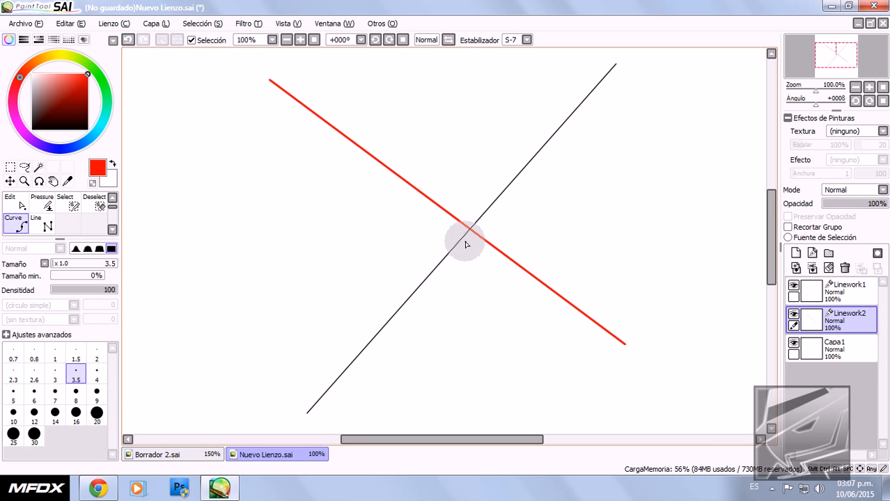
scroll(471, 231, "up", 3)
scroll(471, 232, "down", 3)
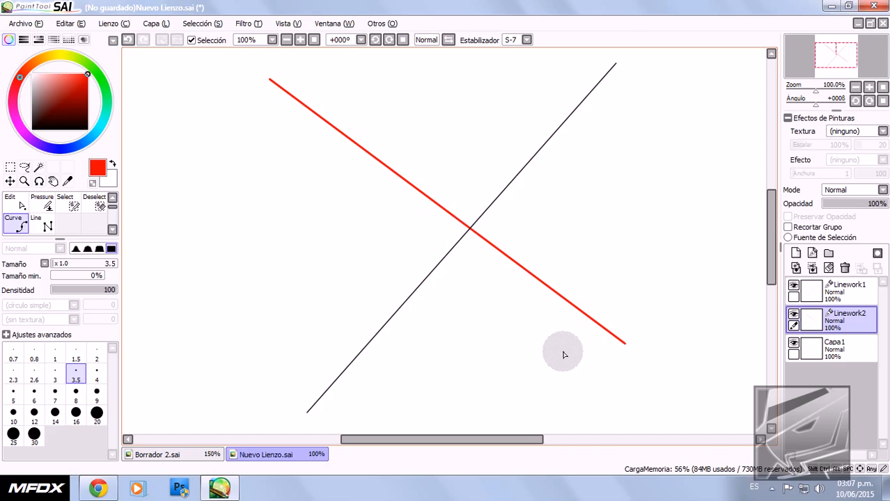
scroll(564, 354, "down", 2)
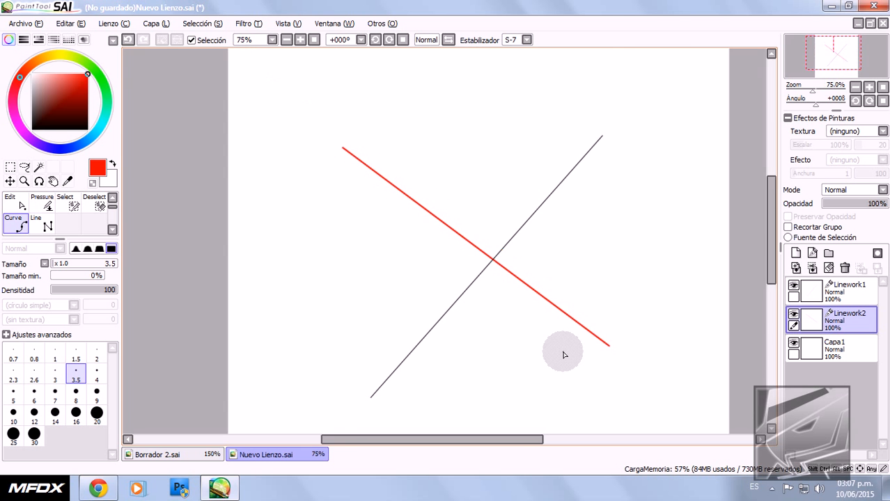
scroll(501, 331, "up", 2)
scroll(500, 332, "up", 1)
scroll(501, 330, "down", 1)
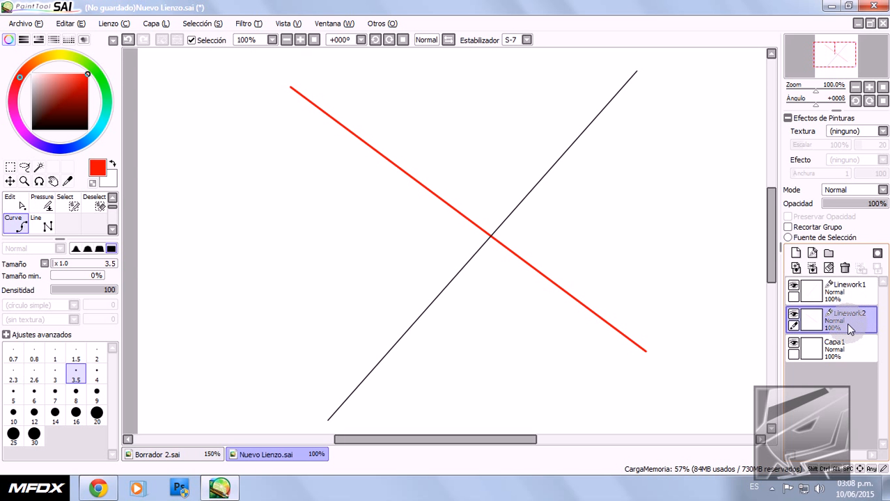
Step: Move the Linework2 layer back above Linework1 and inspect how the two lines overlap at the crossing
left_click_drag(847, 318, 866, 290)
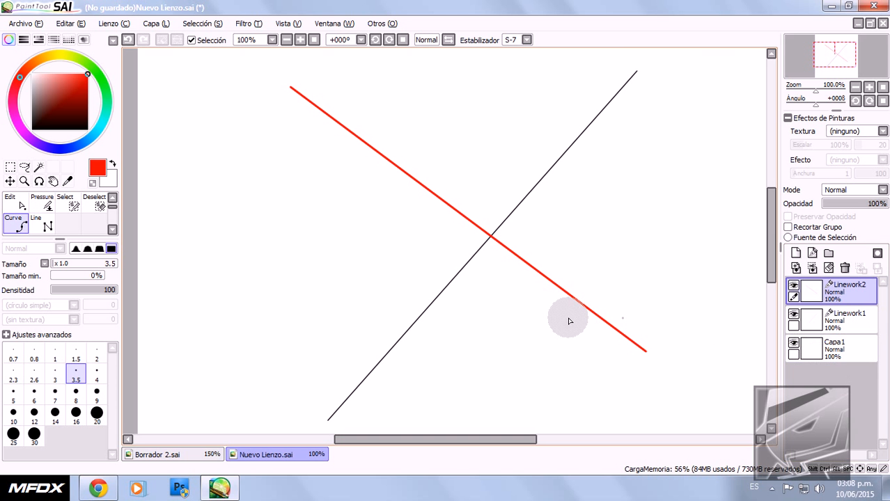
scroll(513, 293, "down", 5)
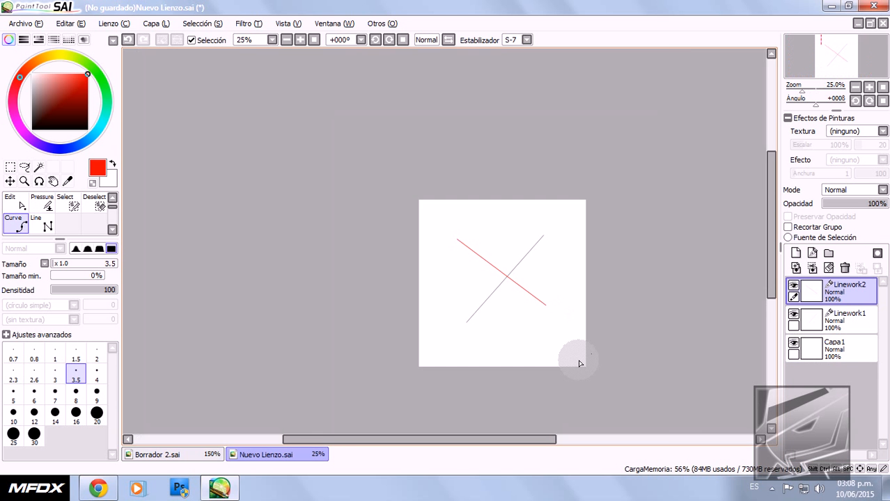
scroll(503, 294, "up", 4)
scroll(428, 223, "up", 1)
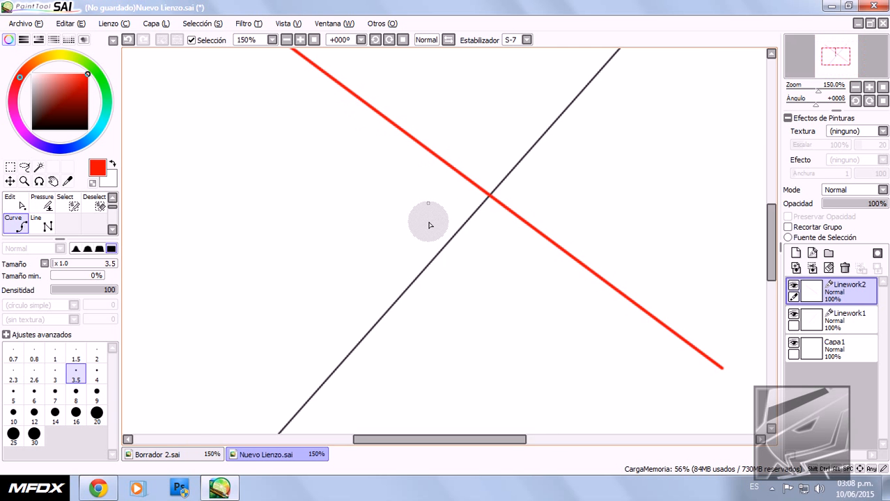
scroll(434, 255, "down", 2)
scroll(435, 257, "up", 1)
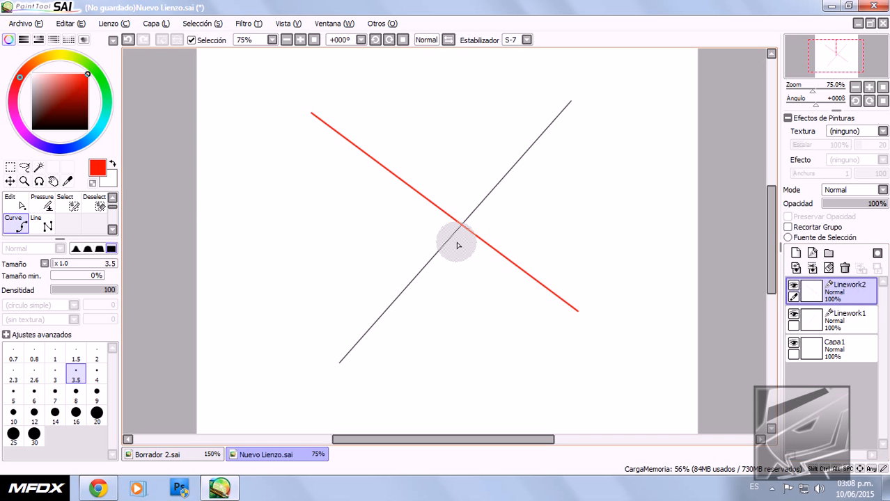
scroll(406, 228, "up", 2)
scroll(408, 230, "down", 2)
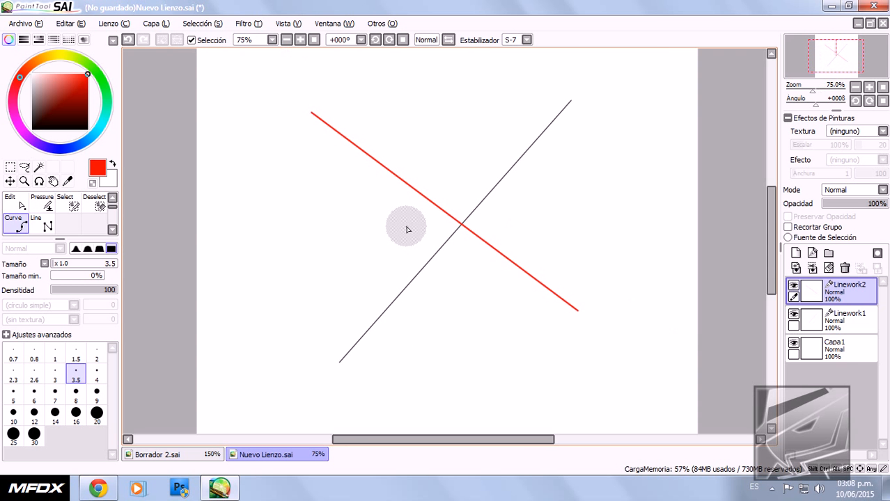
scroll(408, 230, "up", 1)
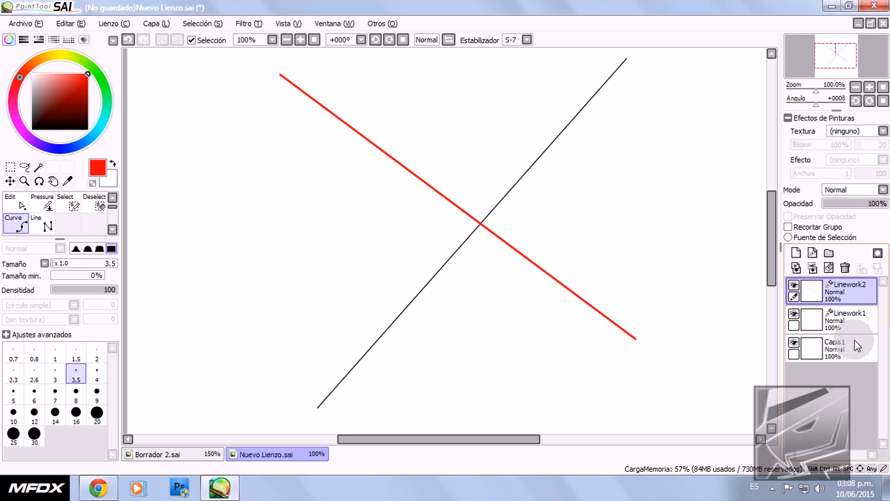
Step: Merge the Linework2 layer down into Linework1 and inspect the crossing of the two lines up close
left_click(812, 270)
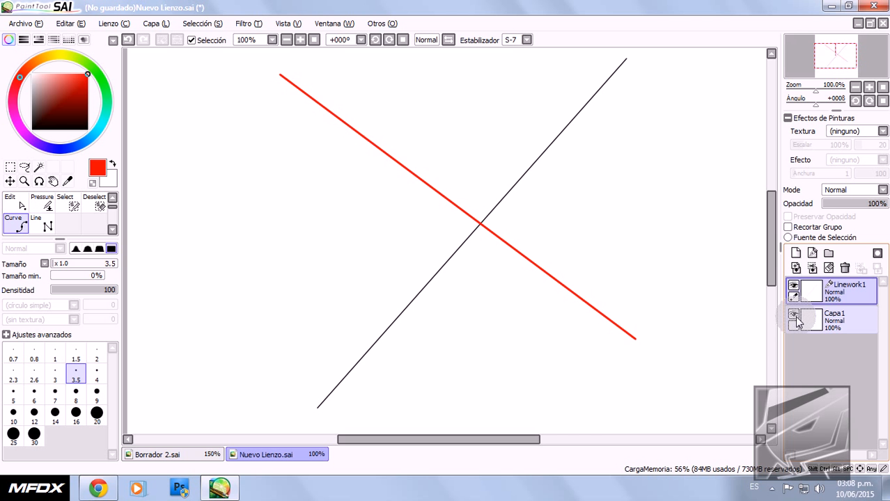
scroll(605, 317, "down", 2)
scroll(570, 316, "up", 2)
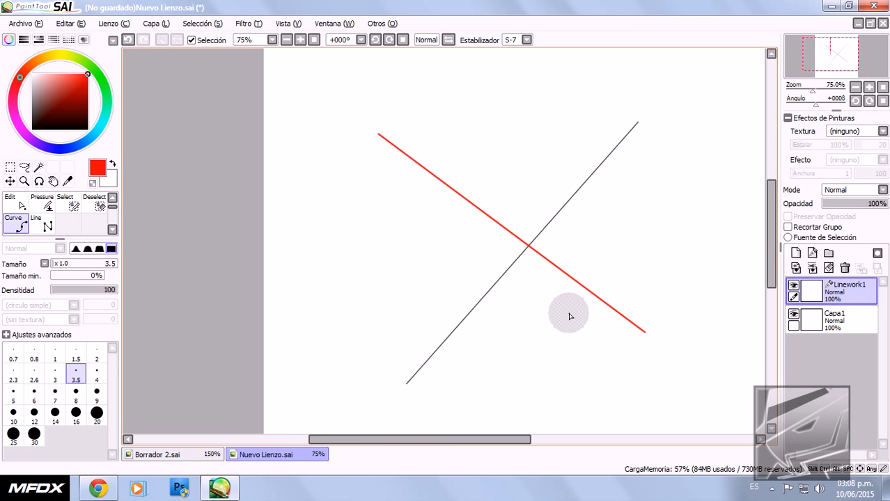
scroll(527, 202, "up", 7)
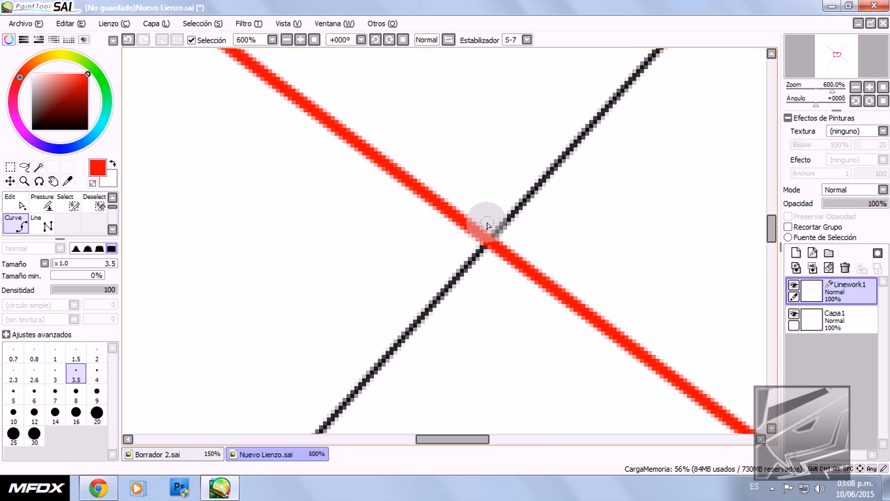
key("ctrl")
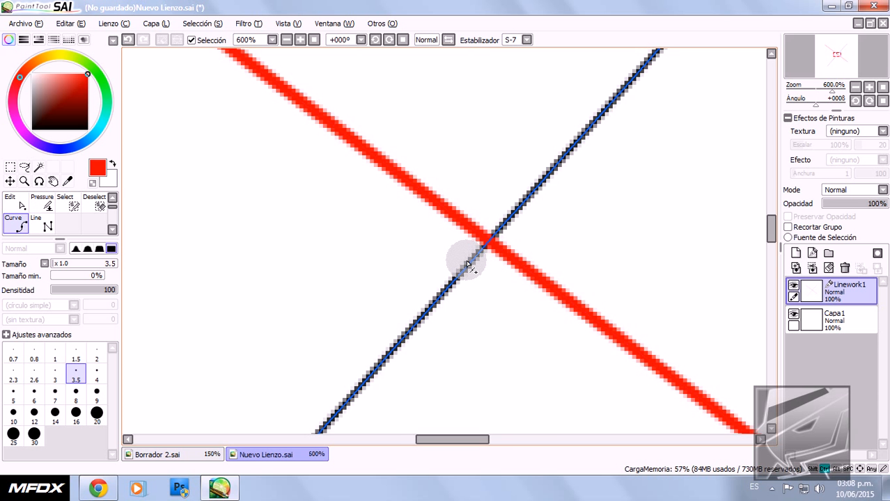
scroll(473, 286, "down", 3)
scroll(474, 287, "down", 4)
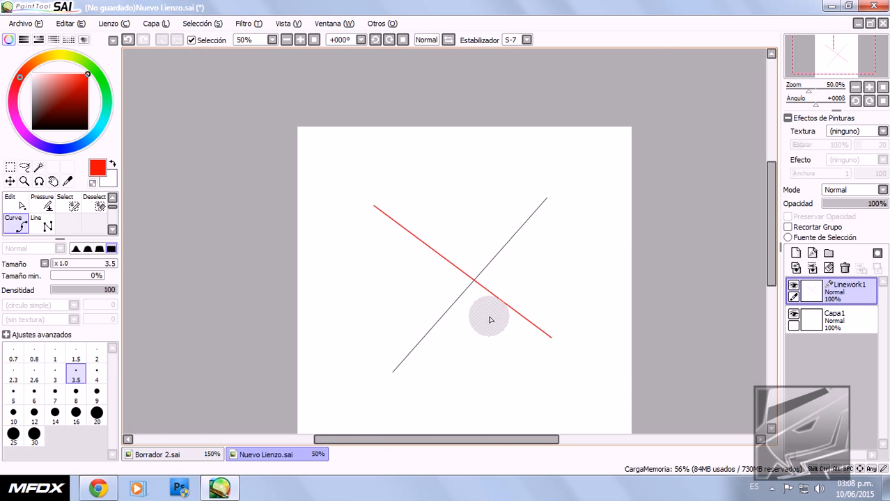
Step: Extend the red line by moving its lower end point farther outward along its direction, and check the crossing
scroll(485, 314, "up", 2)
key("ctrl")
mouse_move(610, 361)
left_mouse_down()
mouse_move(467, 240)
mouse_move(451, 242)
mouse_move(657, 397)
left_mouse_up()
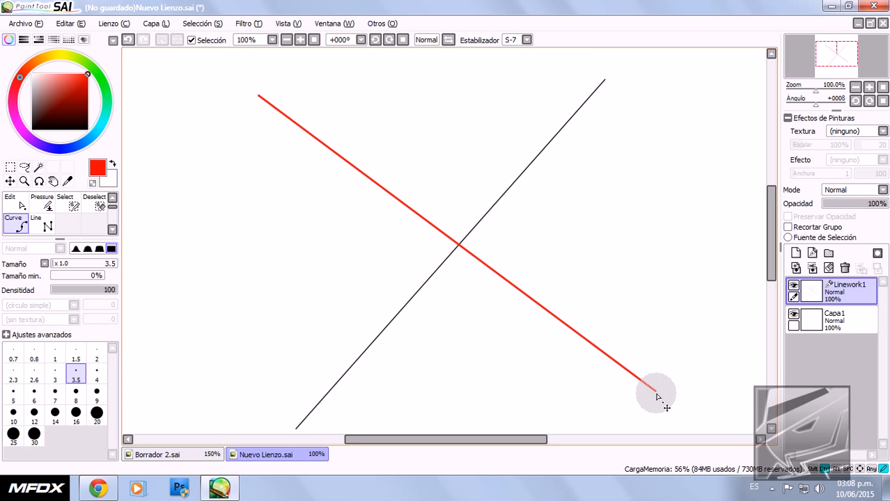
key("ctrl")
scroll(450, 274, "up", 2)
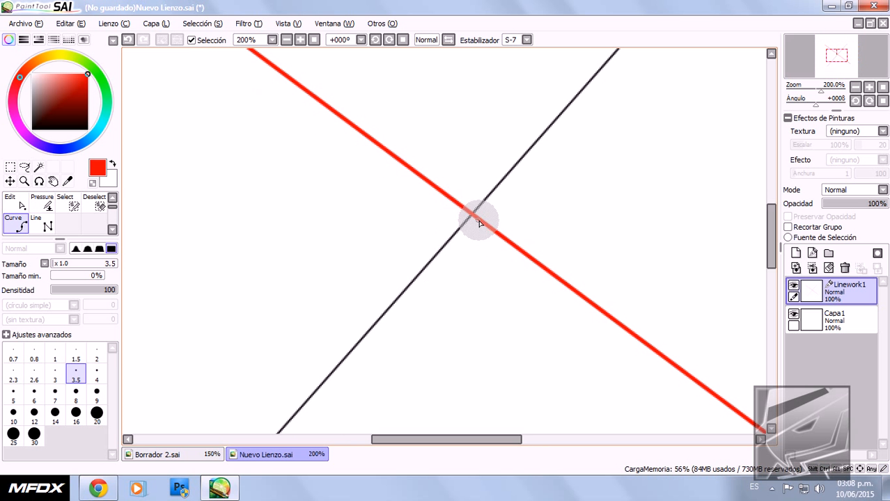
scroll(456, 261, "down", 3)
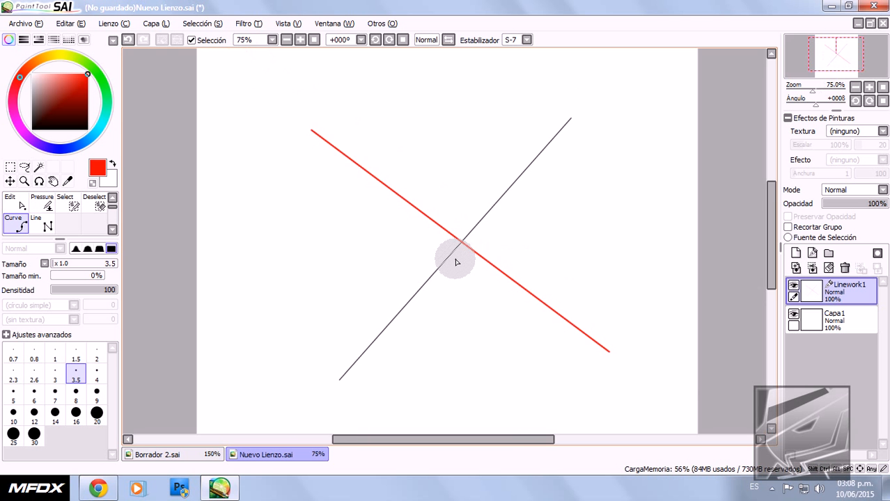
Step: Shorten the black line by moving its lower end point up to just past the crossing with the red line
scroll(337, 384, "up", 1)
key("ctrl")
left_click_drag(336, 382, 493, 205)
key("ctrl")
scroll(491, 205, "up", 2)
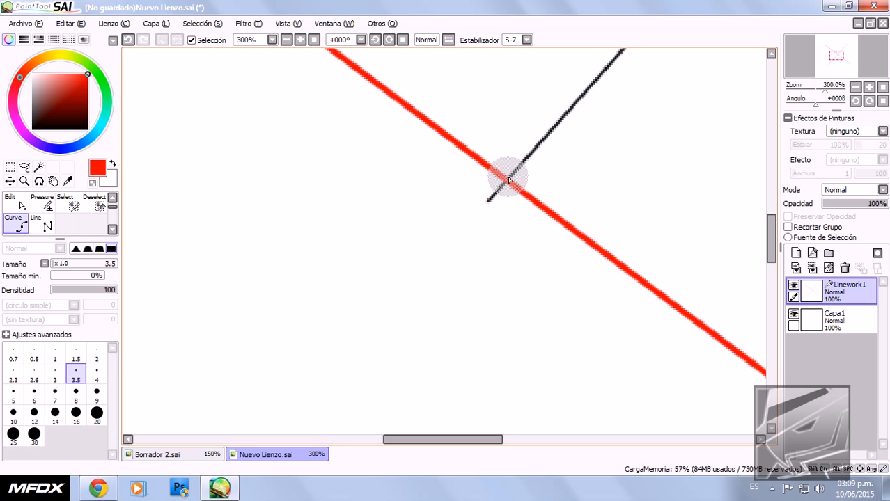
Step: Pull the black line's lower end point back down, well beyond the red line
key("ctrl")
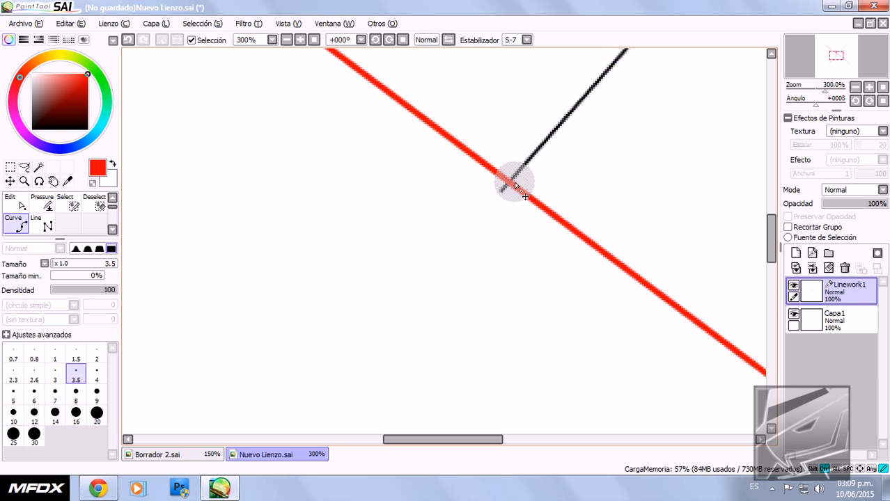
left_click_drag(486, 199, 327, 379)
scroll(407, 269, "down", 5)
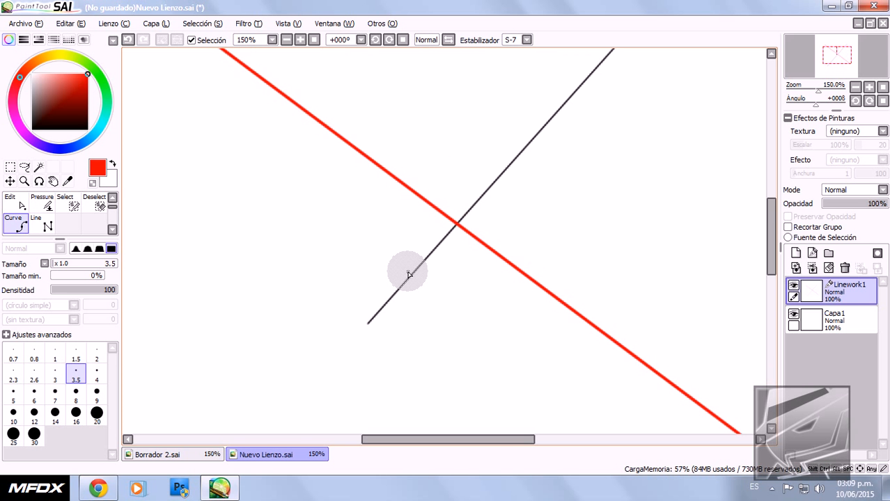
scroll(408, 265, "up", 3)
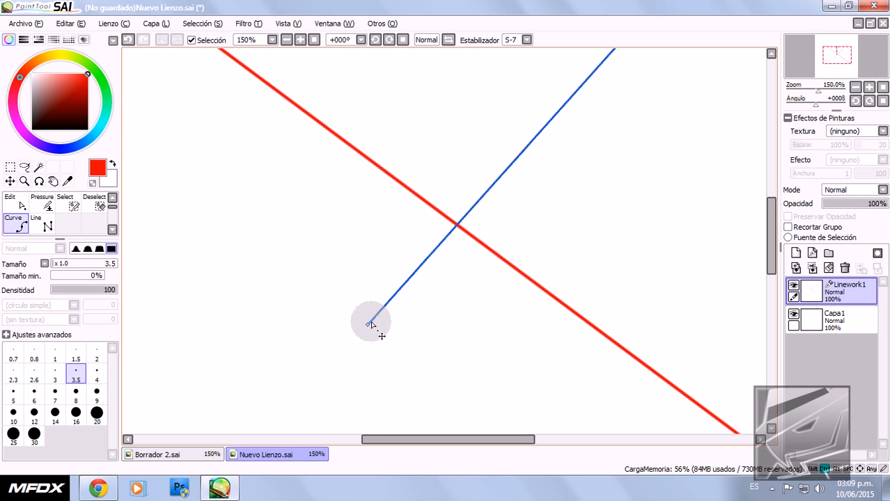
Step: Undo the end point moves on both lines and the merge of Linework2 into Linework1
key("ctrl+z")
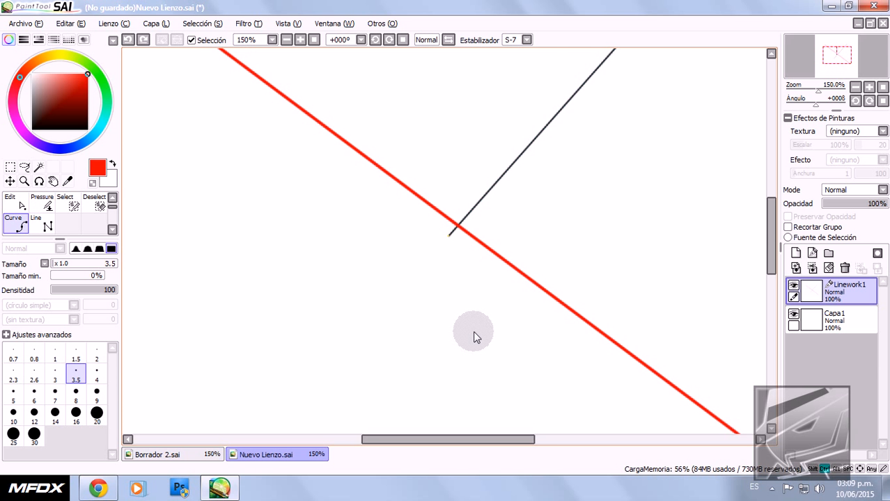
key("ctrl+z")
key("ctrl+z")
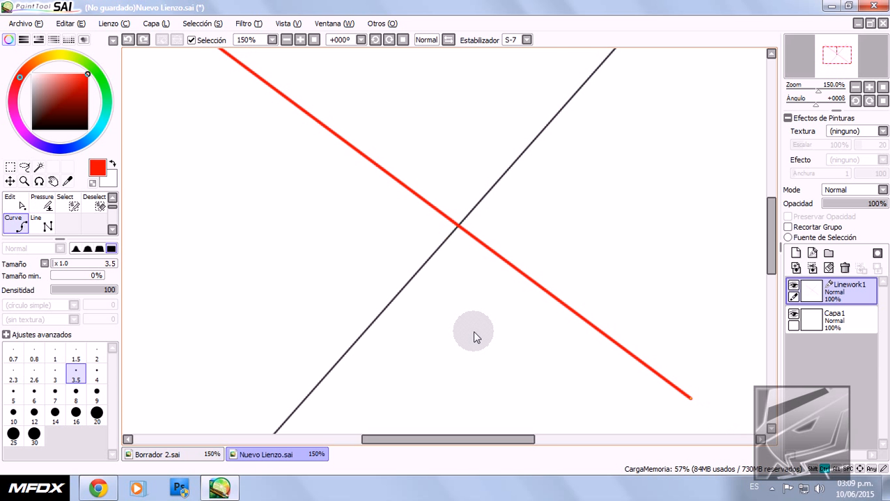
key("ctrl+z")
scroll(468, 307, "down", 2)
scroll(468, 307, "up", 1)
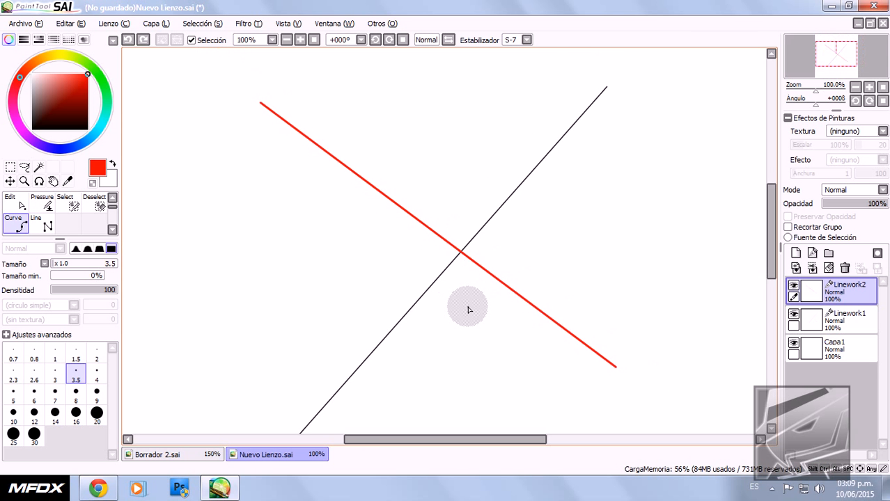
Step: Delete the Linework2 and Linework1 layers from the practice canvas
scroll(469, 309, "down", 3)
scroll(457, 344, "up", 3)
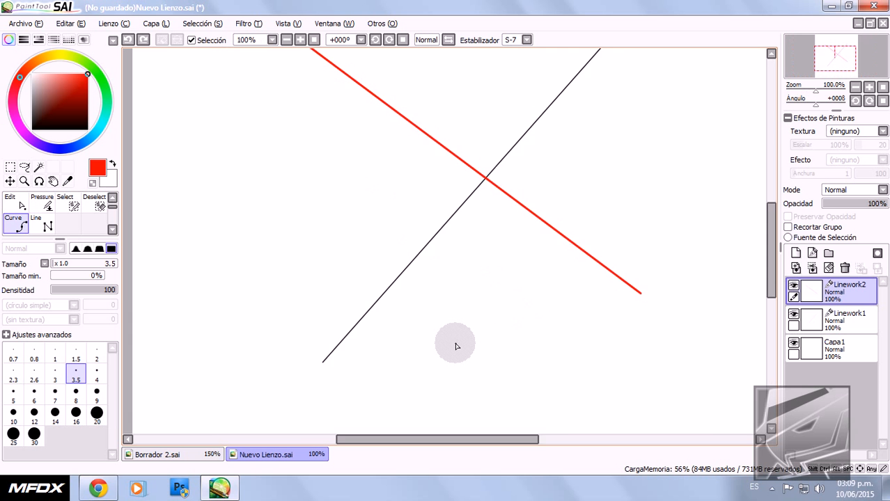
scroll(456, 346, "down", 1)
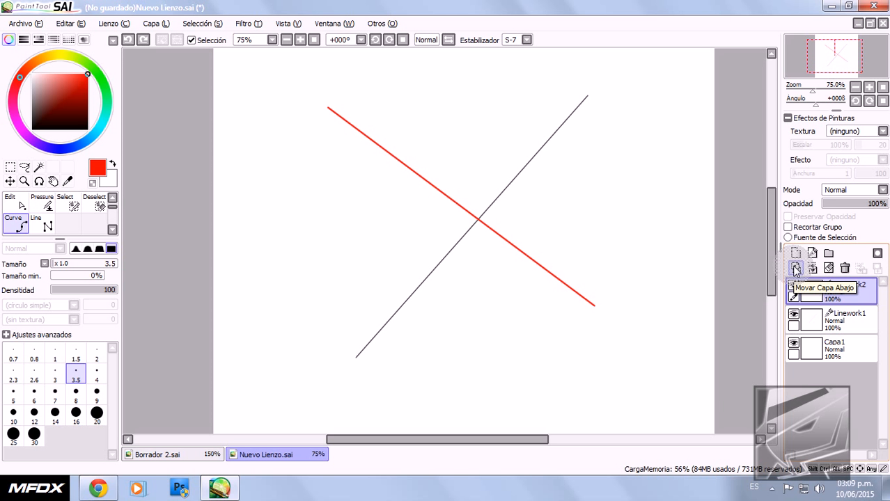
left_click(847, 270)
left_click(847, 270)
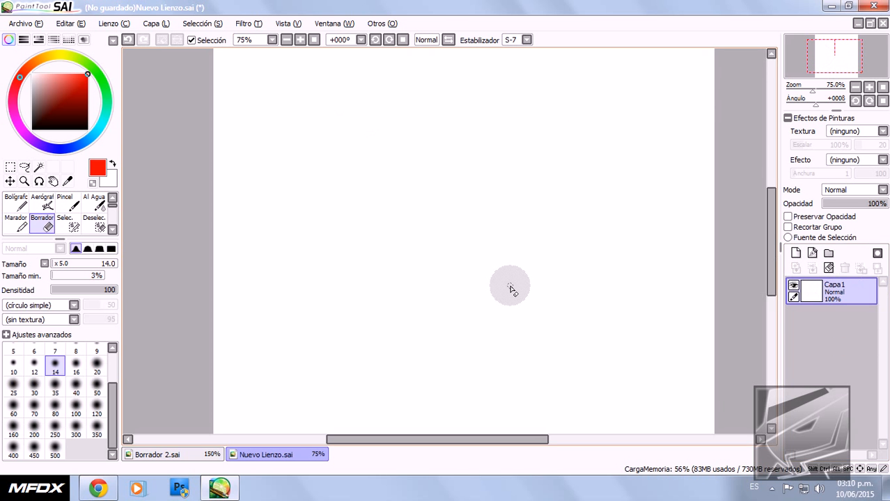
Step: Undo the deletion of both linework layers
scroll(510, 287, "down", 4)
scroll(488, 289, "up", 4)
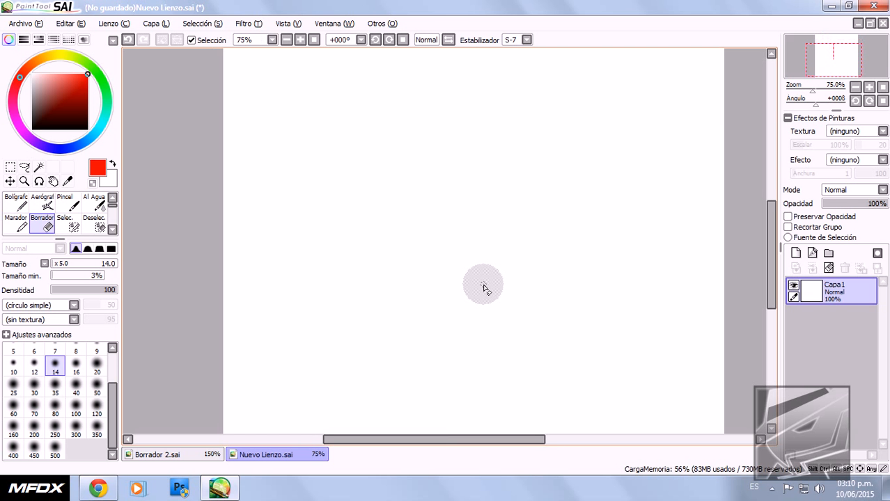
scroll(483, 286, "down", 1)
key("ctrl+z")
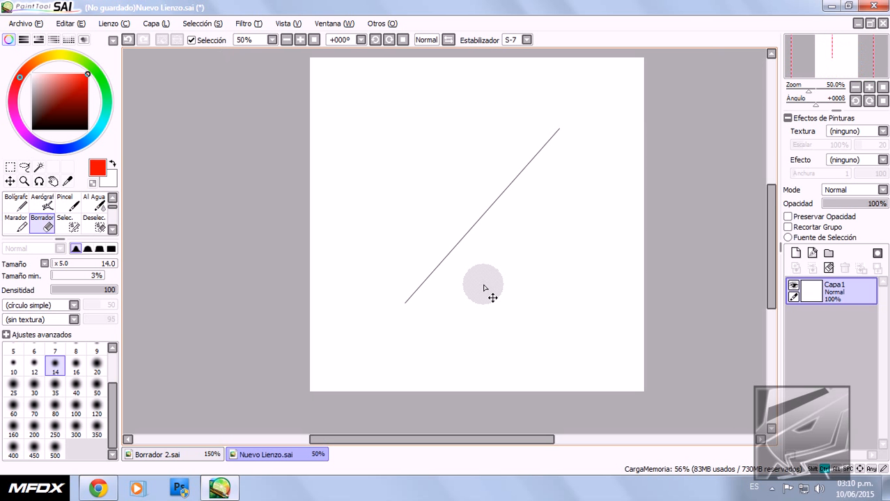
key("ctrl+z")
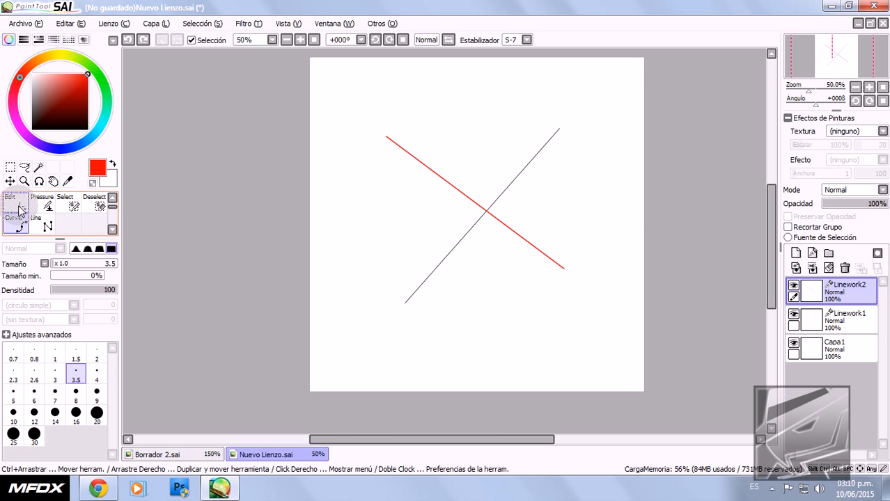
Step: Remove Linework2 and Linework1 again and close the practice canvas Nuevo Lienzo.sai
scroll(104, 223, "up", 1)
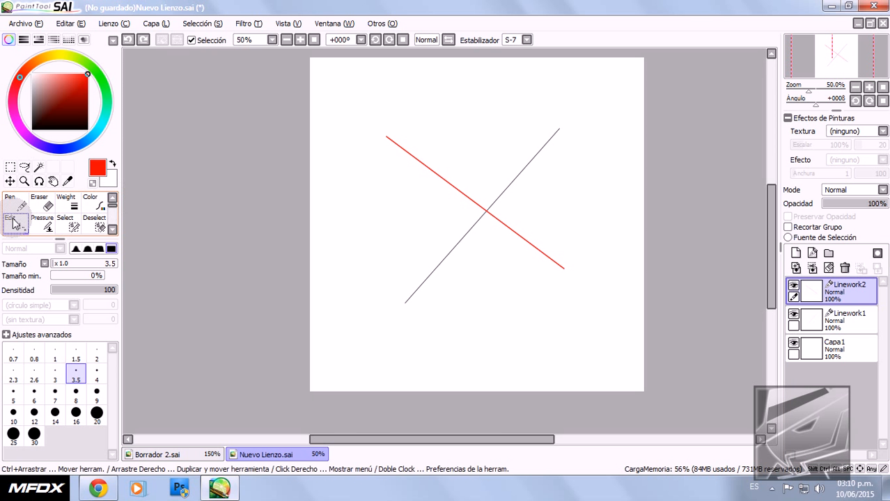
scroll(109, 224, "down", 1)
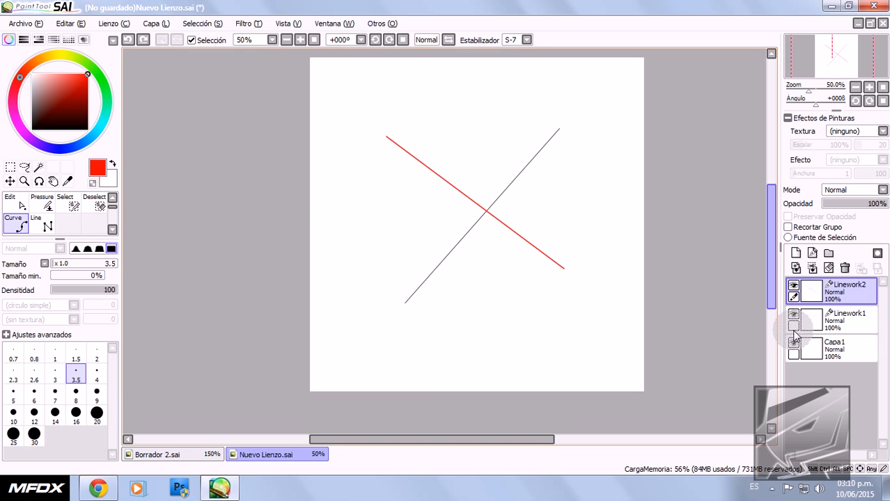
left_click(845, 268)
left_click(845, 268)
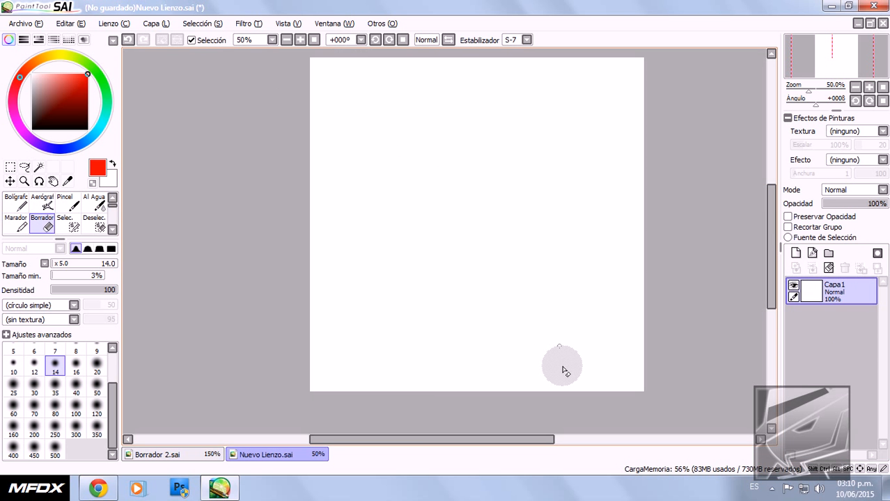
left_click(876, 23)
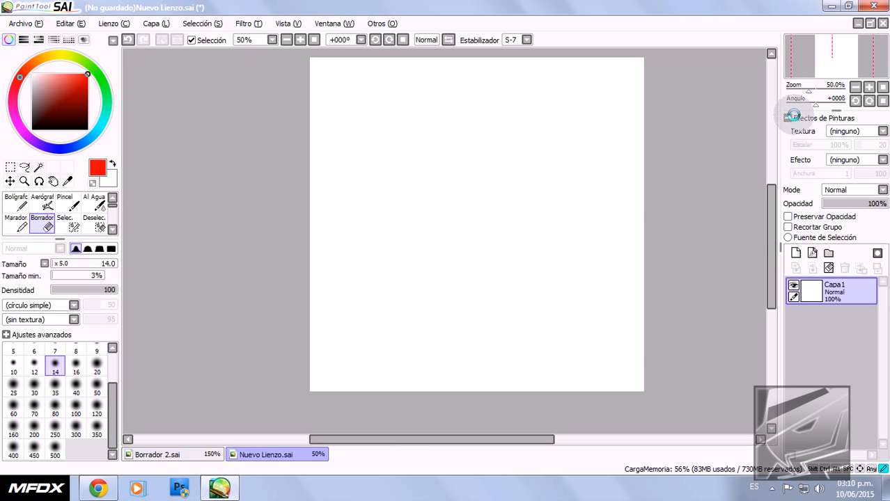
left_click(458, 290)
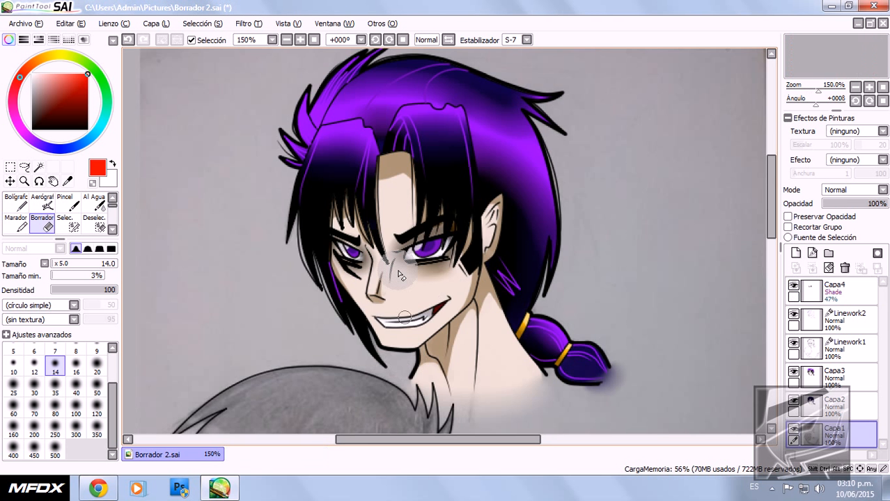
Step: Examine the hair and braid line art in Borrador 2.sai with the Capa1 sketch temporarily hidden, and show the sketch again
scroll(395, 307, "down", 3)
scroll(395, 307, "down", 2)
scroll(372, 350, "up", 5)
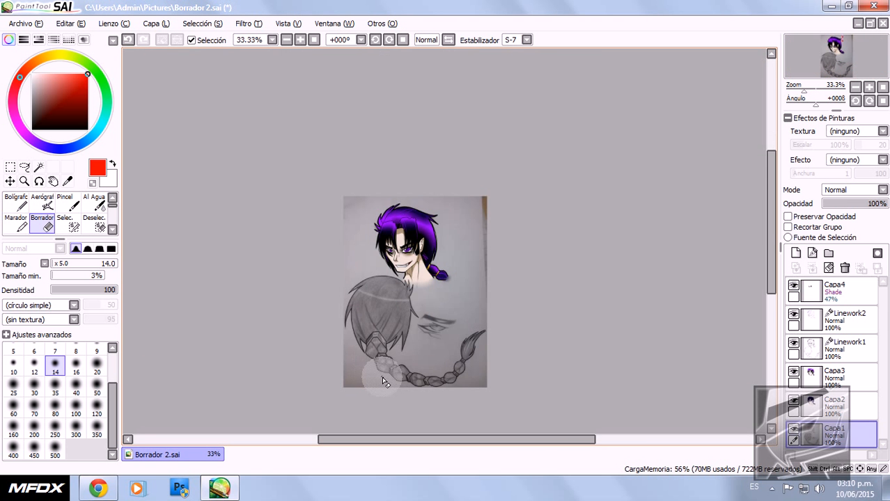
scroll(379, 333, "down", 2)
scroll(382, 330, "up", 1)
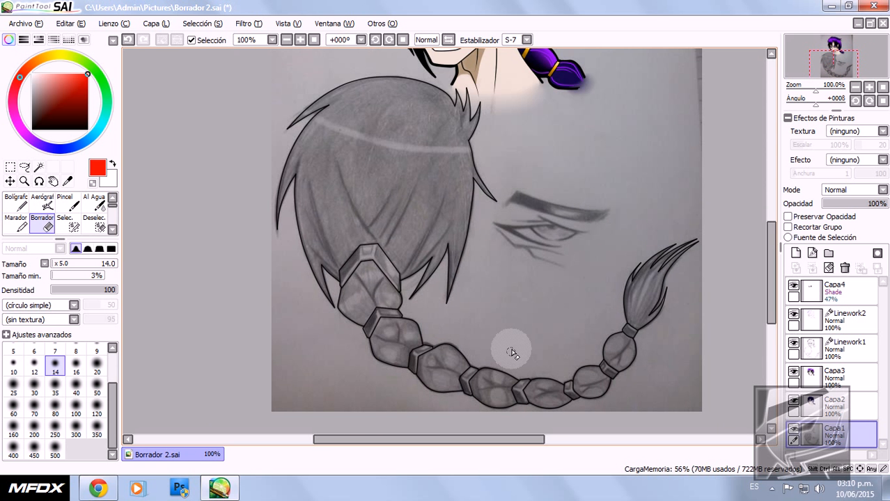
left_click(794, 432)
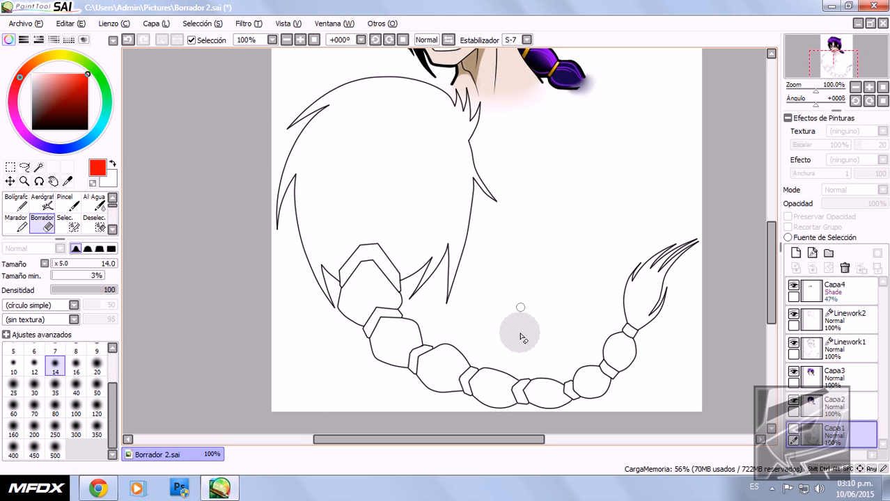
scroll(334, 259, "up", 2)
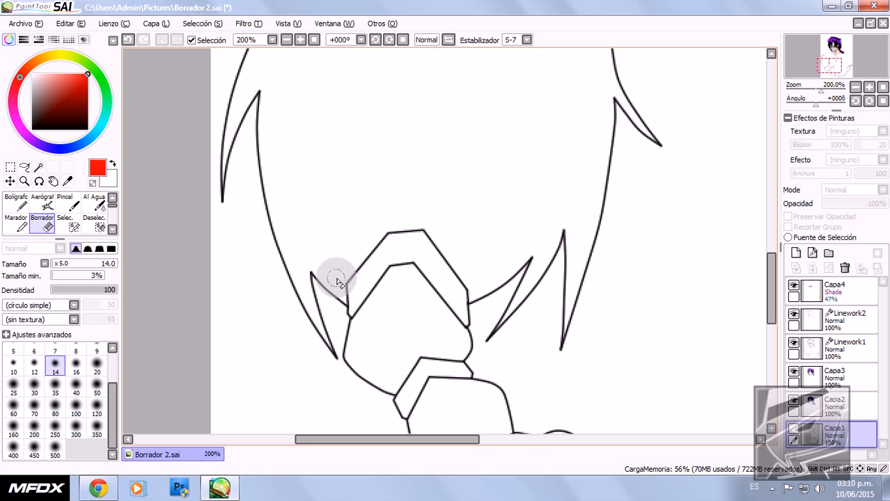
scroll(337, 280, "down", 2)
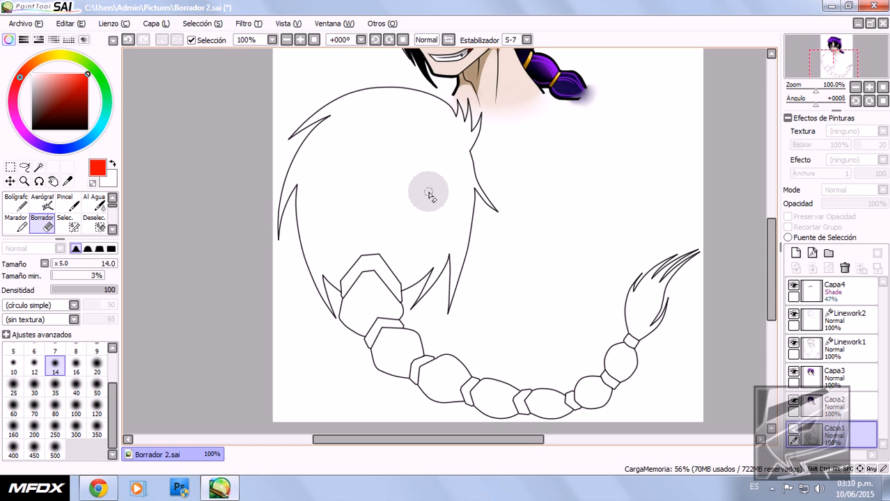
scroll(418, 276, "down", 1)
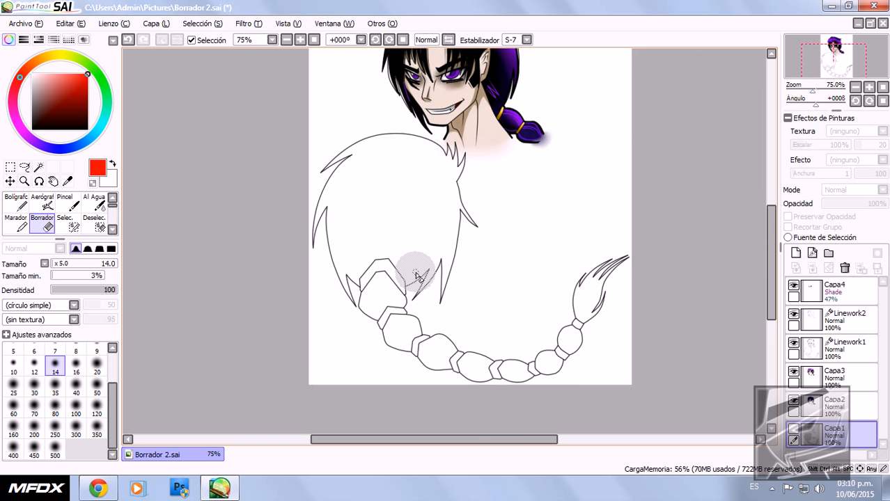
scroll(418, 276, "down", 2)
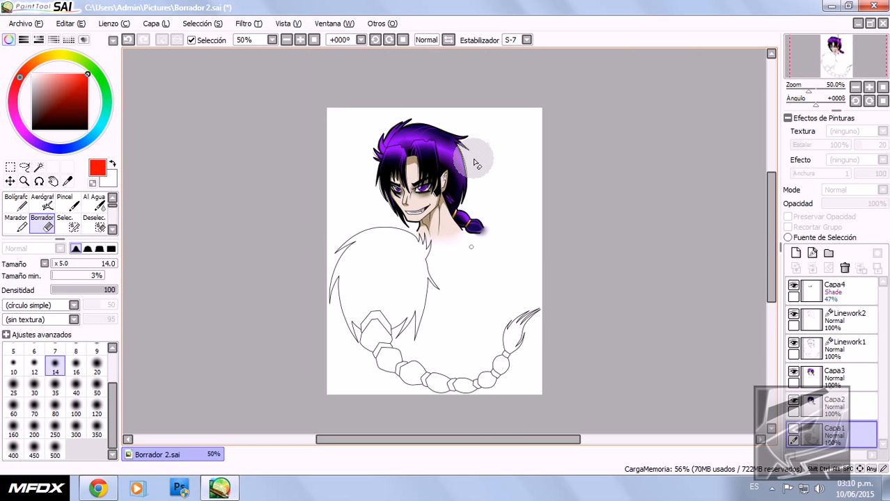
scroll(397, 294, "down", 2)
scroll(380, 324, "up", 4)
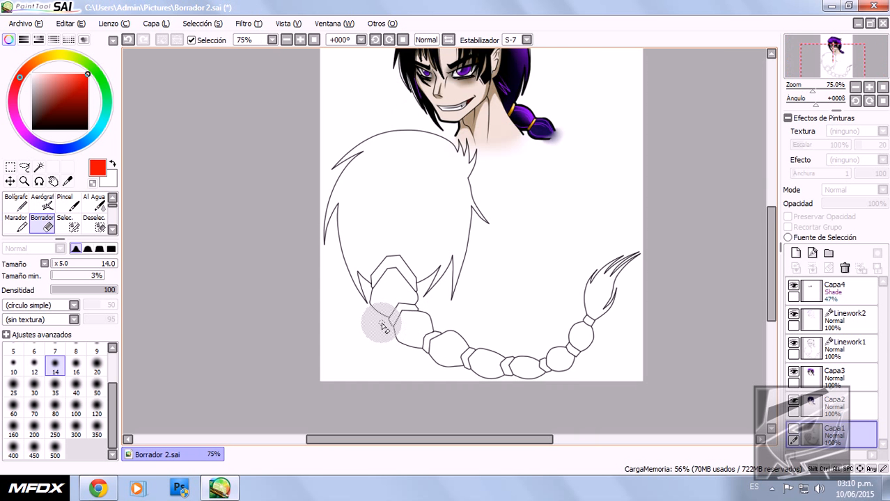
scroll(387, 321, "up", 1)
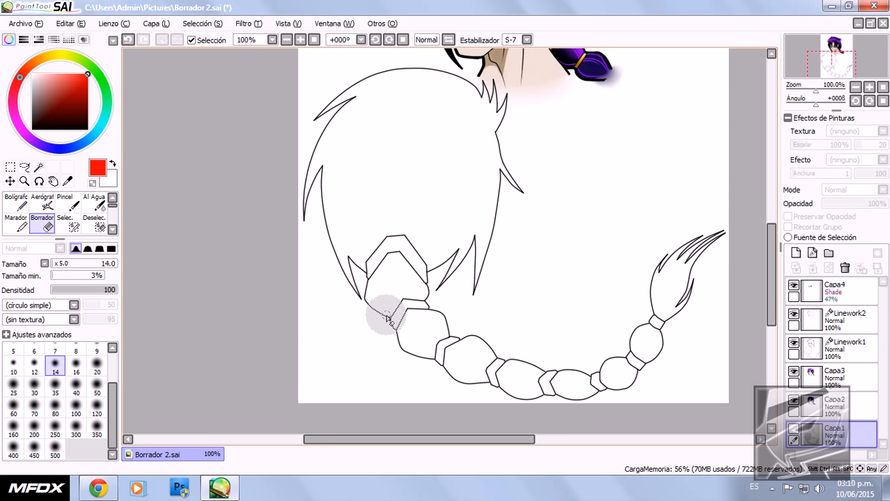
left_click(794, 430)
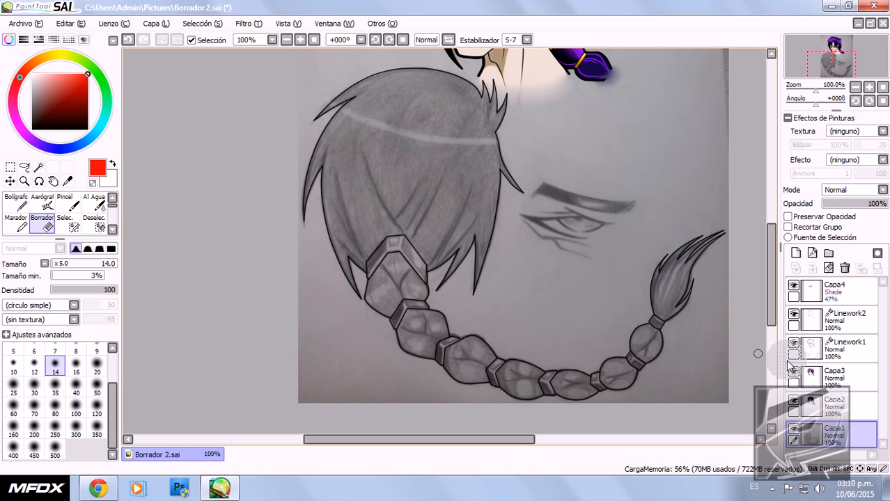
Step: Make Linework2 the active layer and set the drawing colour to black for the hair details above the braid
left_click(853, 327)
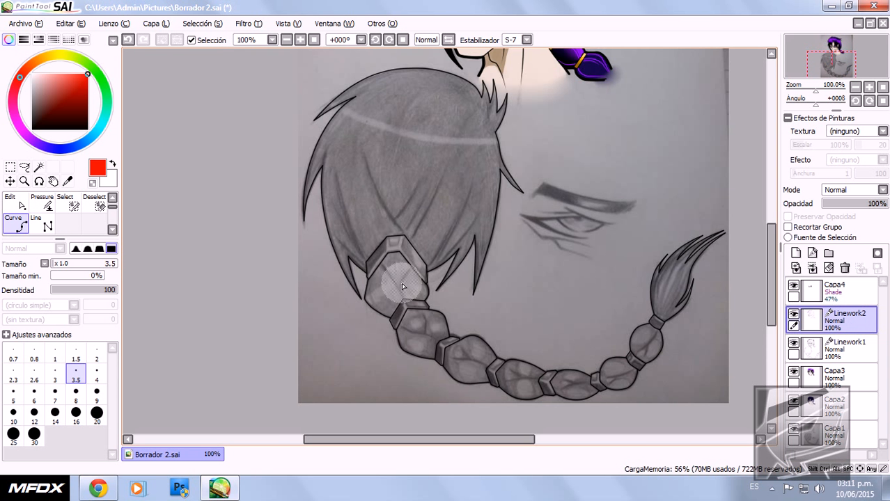
scroll(340, 151, "up", 3)
scroll(360, 202, "down", 2)
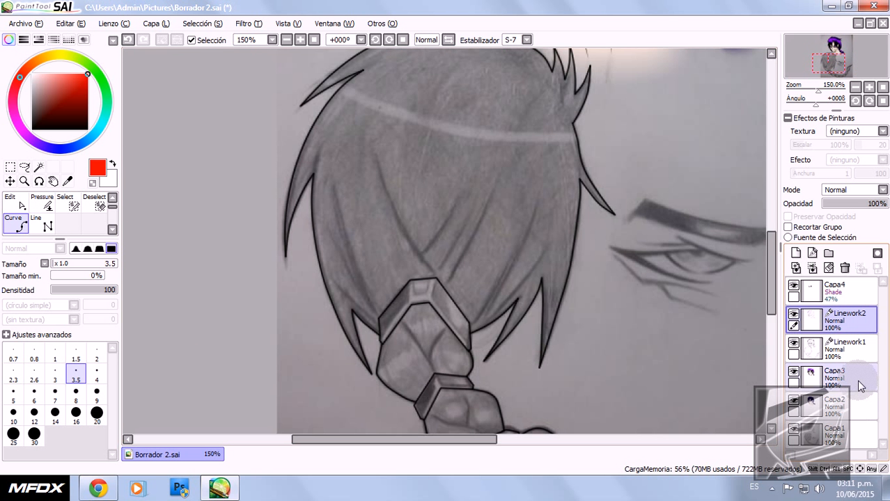
scroll(562, 312, "down", 2)
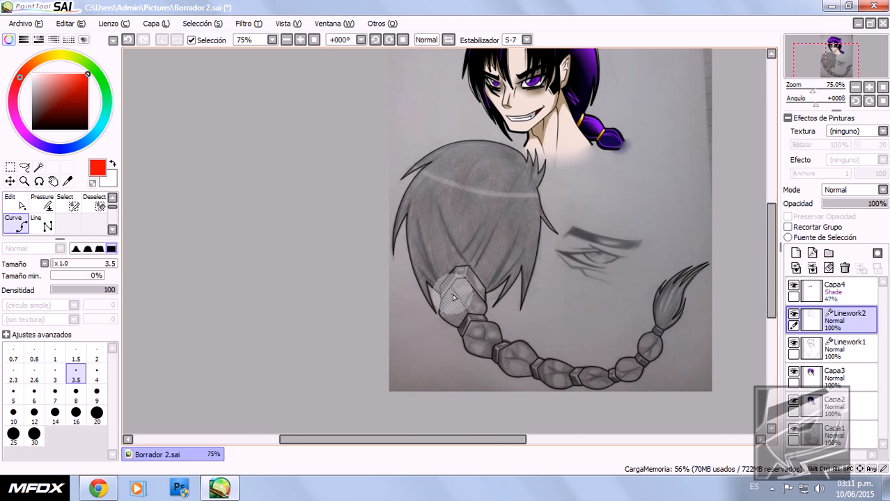
scroll(455, 292, "up", 2)
scroll(450, 286, "up", 4)
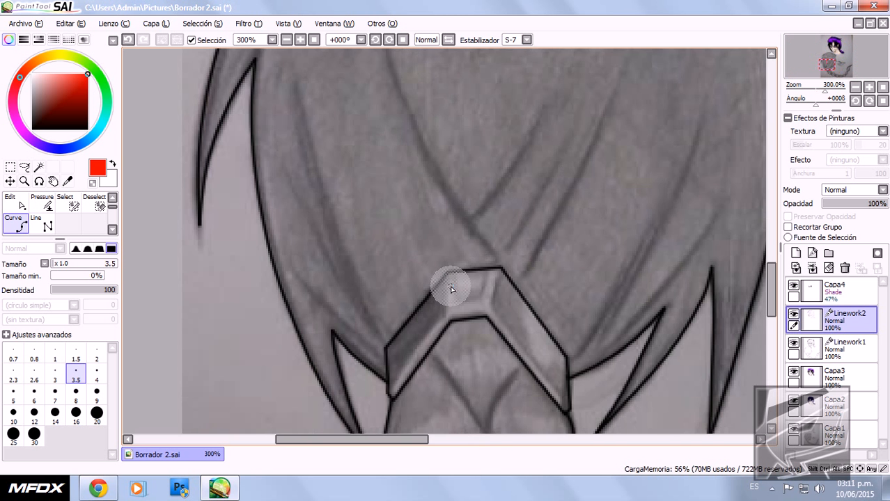
left_click(87, 129)
scroll(308, 251, "down", 4)
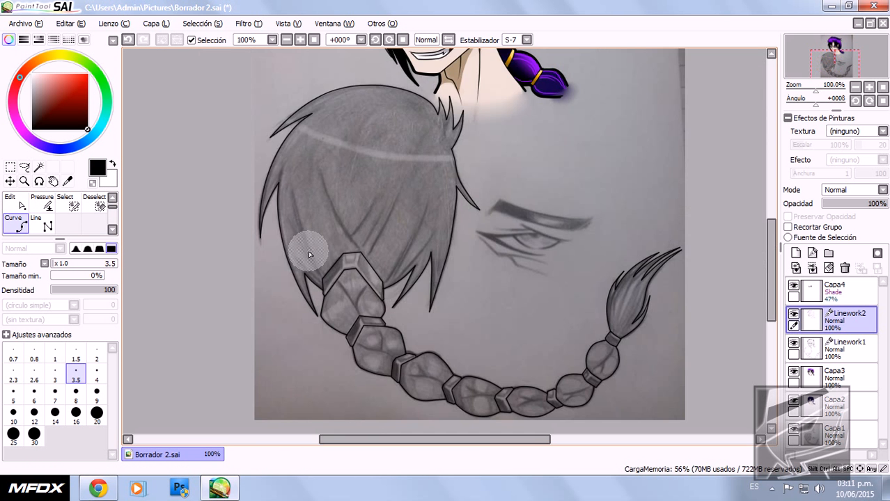
Step: Trace the long central hair strand of the sketch down to the braid's upper band with the Curve tool at size 1.5
scroll(308, 175, "up", 2)
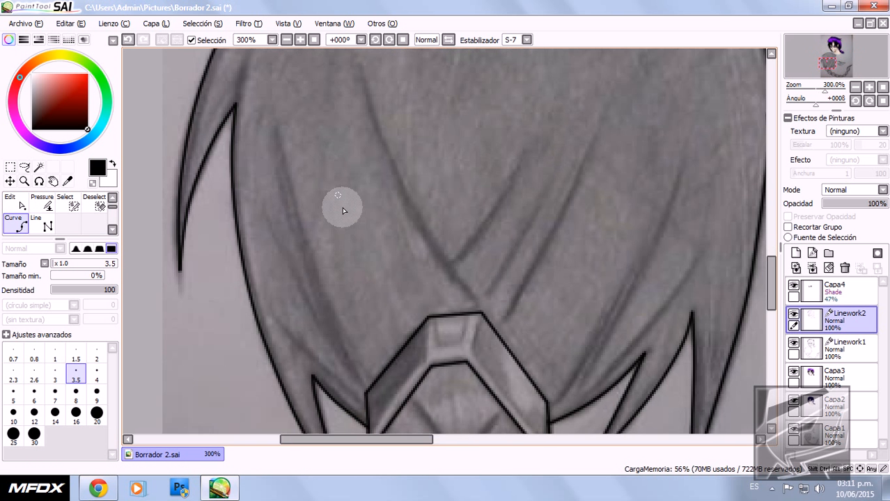
scroll(353, 265, "down", 1)
left_click(75, 355)
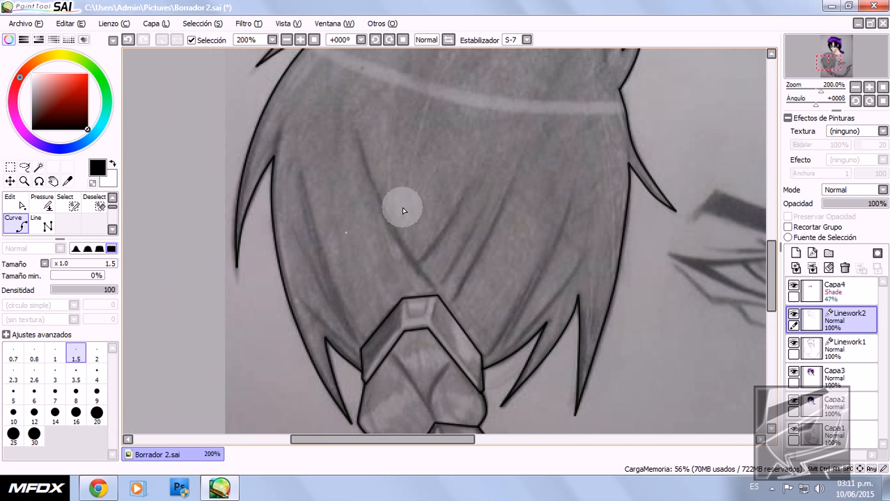
scroll(377, 179, "up", 1)
mouse_move(346, 108)
left_mouse_down()
mouse_move(362, 178)
mouse_move(411, 273)
mouse_move(477, 363)
left_mouse_up()
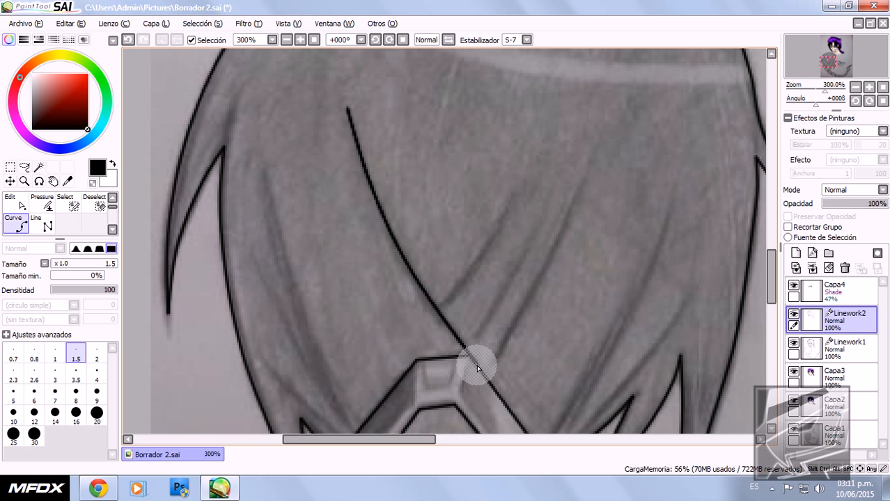
Step: Examine the inked central hair strand and its control points against the sketch above the braid
scroll(418, 291, "down", 2)
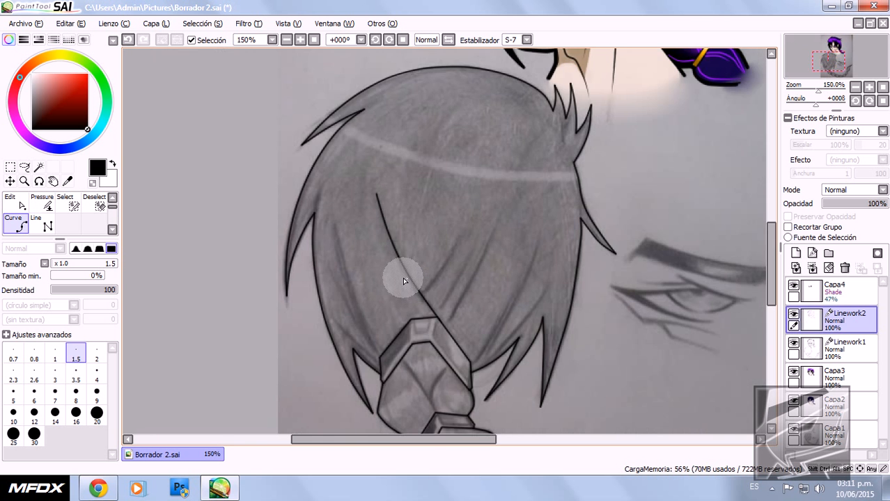
scroll(390, 277, "up", 3)
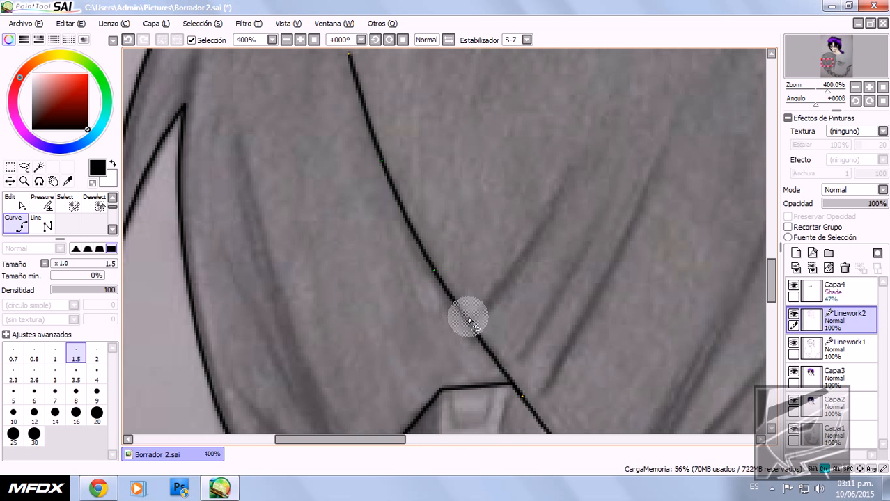
key("ctrl")
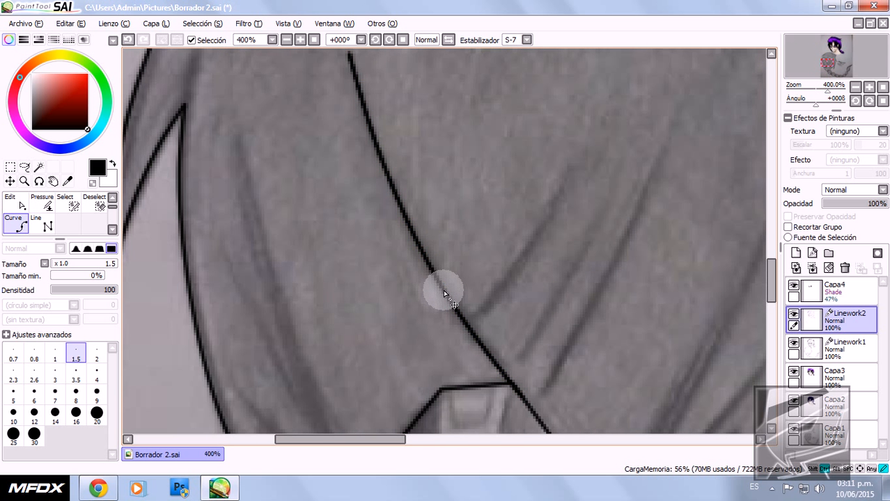
scroll(421, 289, "down", 2)
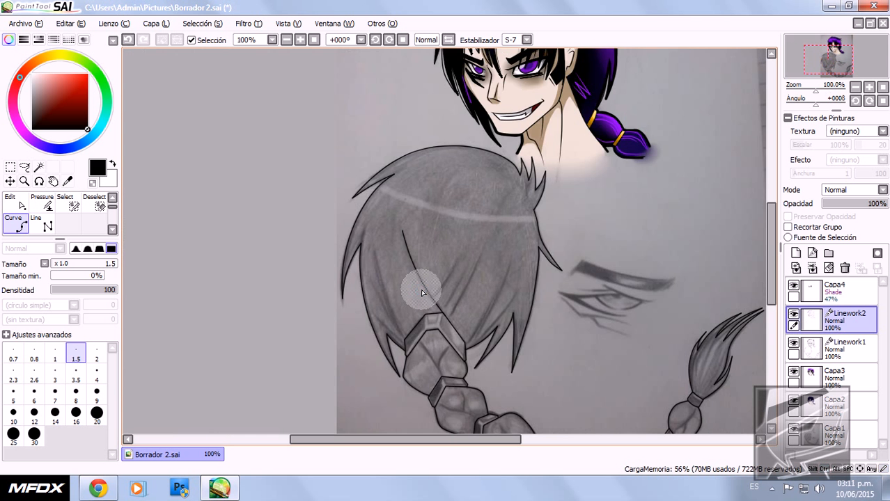
scroll(410, 277, "up", 2)
key("ctrl")
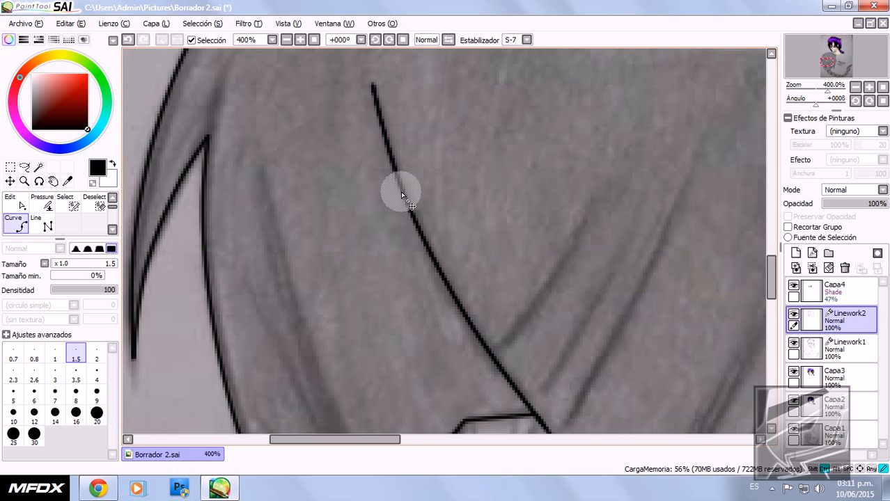
scroll(394, 234, "down", 1)
scroll(394, 235, "up", 1)
key("ctrl")
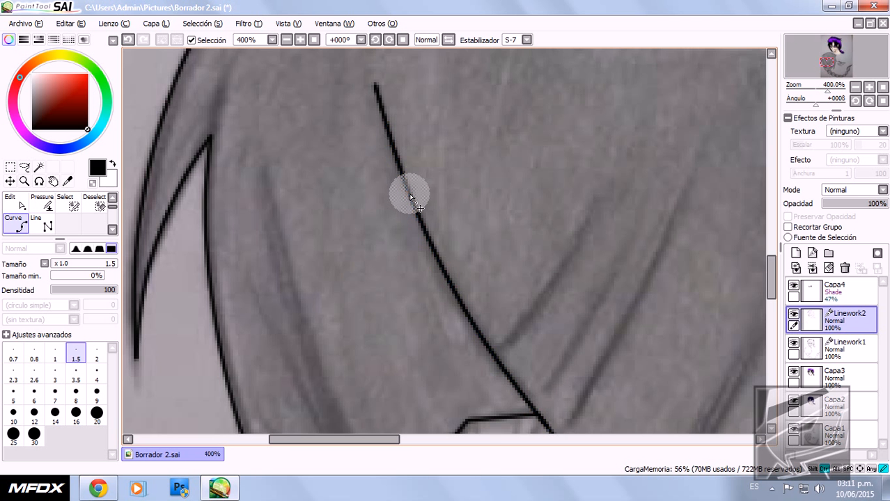
scroll(405, 260, "down", 1)
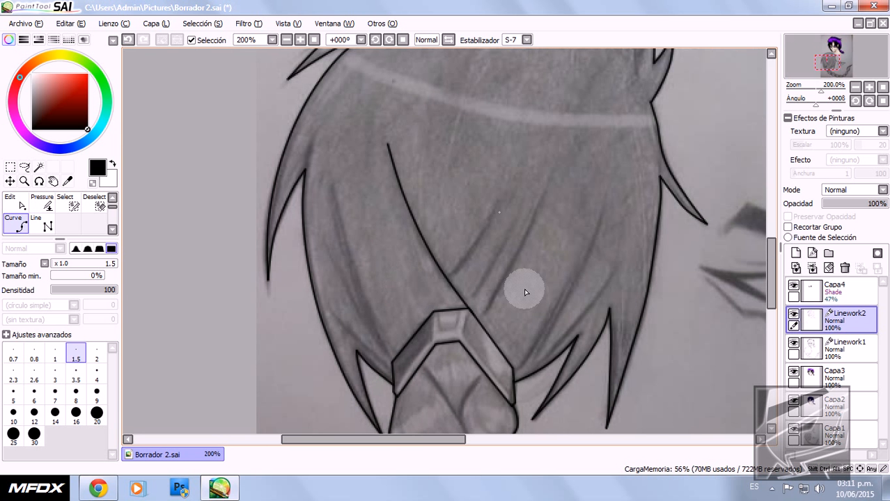
Step: Ink a short curved strand rising from the lower part of the central strand, following the sketch line with the Curve tool
scroll(459, 251, "up", 1)
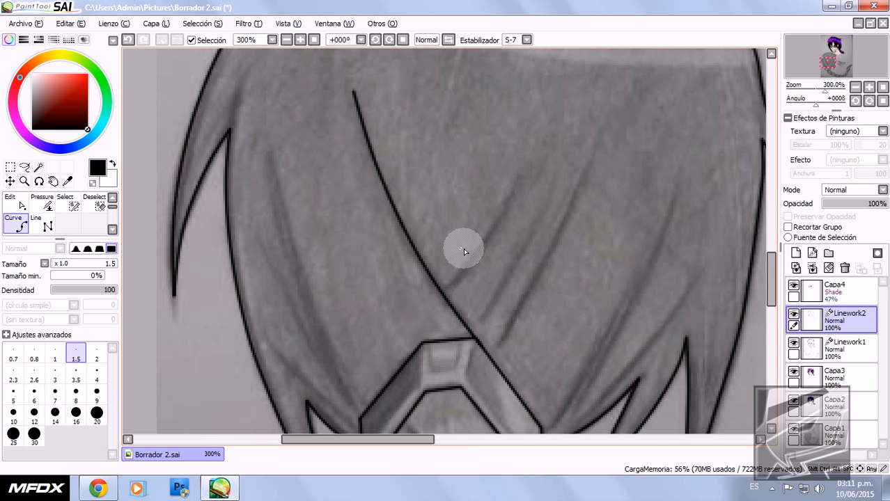
scroll(464, 254, "up", 2)
mouse_move(431, 320)
left_mouse_down()
mouse_move(467, 286)
mouse_move(556, 124)
left_mouse_up()
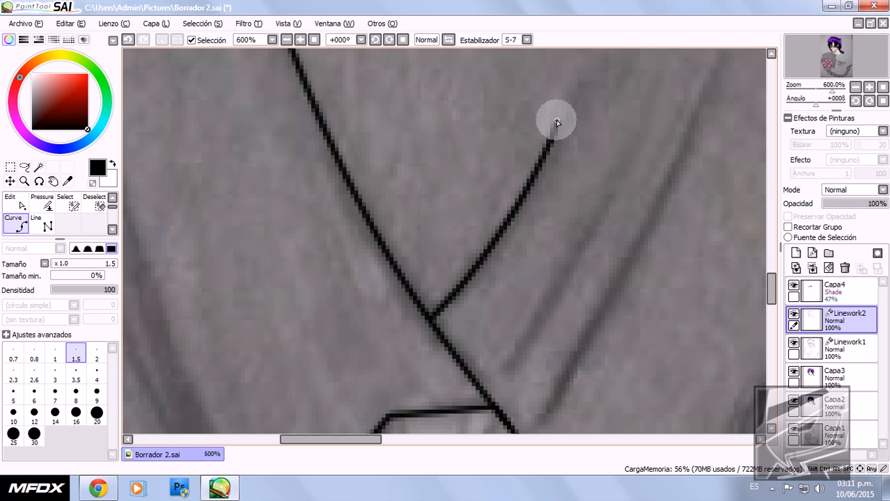
scroll(494, 272, "down", 5)
scroll(488, 278, "up", 2)
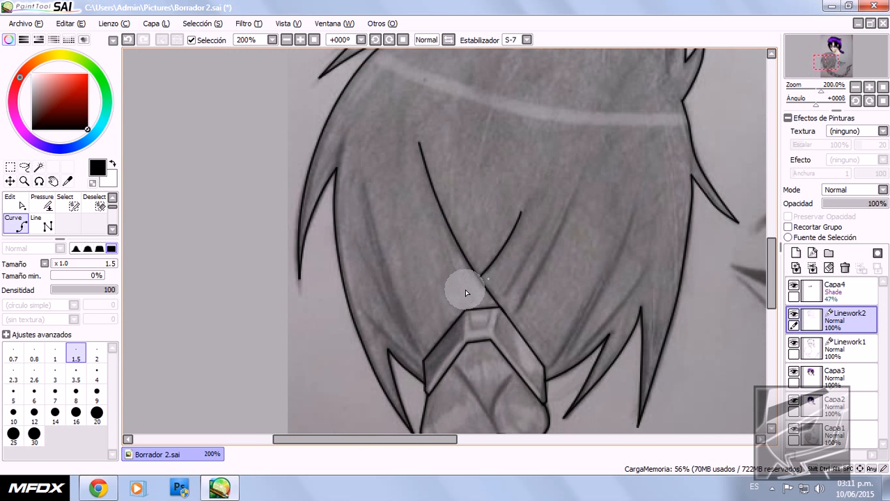
scroll(496, 261, "down", 2)
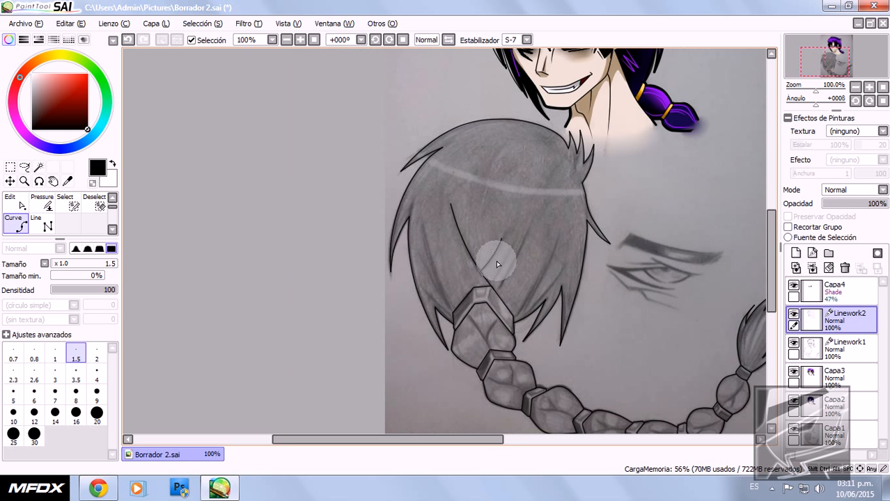
Step: Ink a second, longer curved strand beside the short one, starting at the central strand just above the braid band
scroll(484, 250, "up", 5)
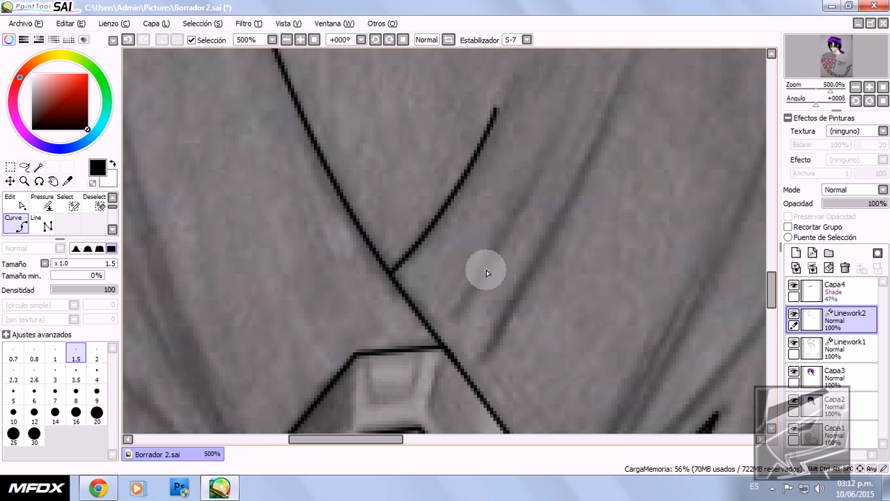
left_click(439, 336)
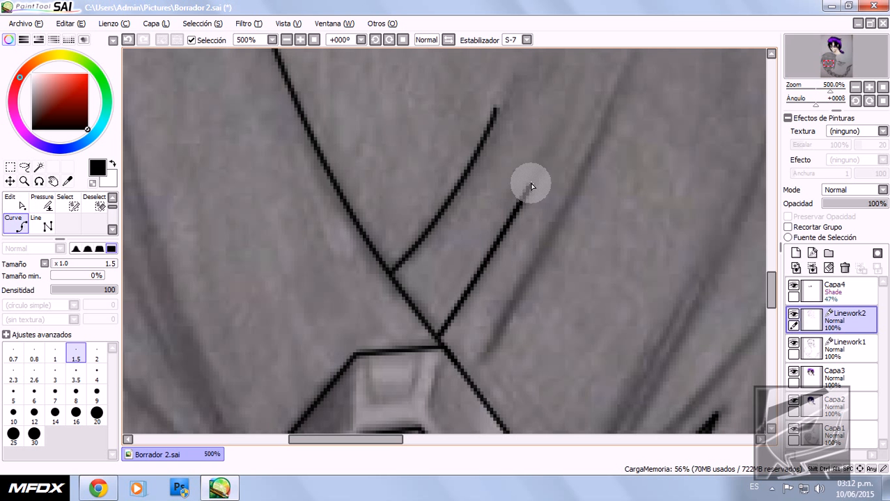
left_click(550, 132)
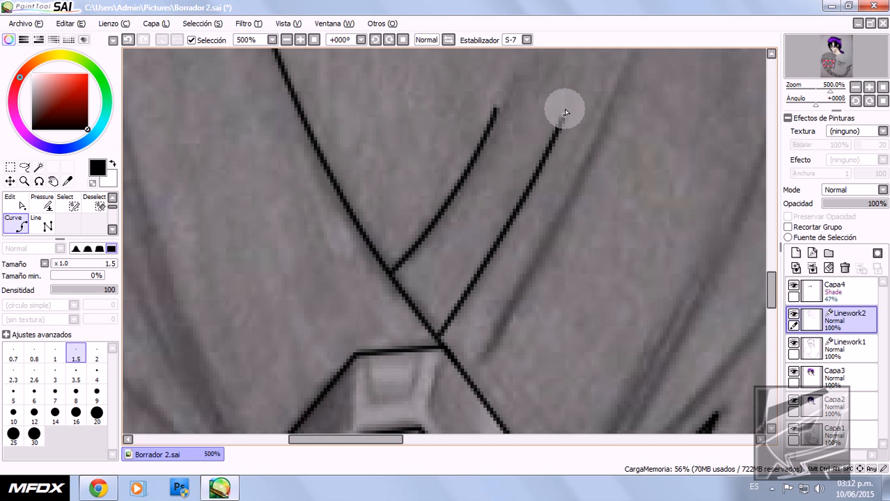
double_click(568, 94)
Step: Try to reshape the middle of the second branching strand by moving its control points, and undo the move
key("ctrl")
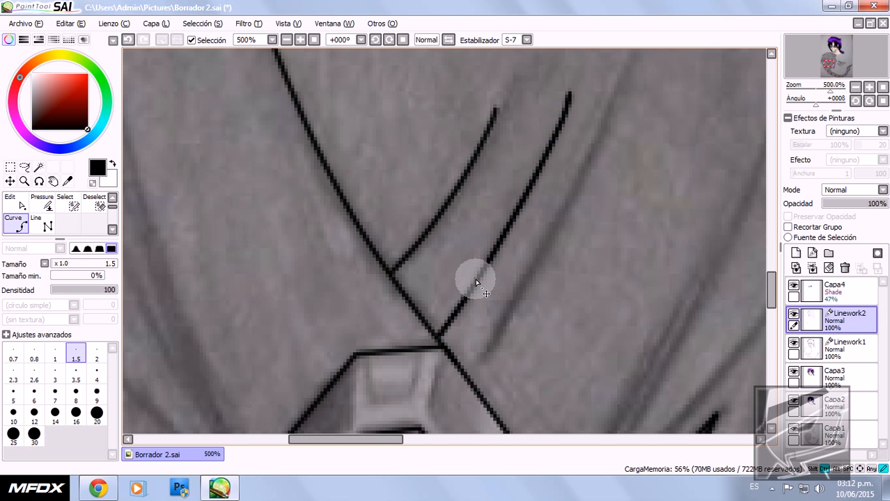
left_click(477, 279, "ctrl")
key("ctrl")
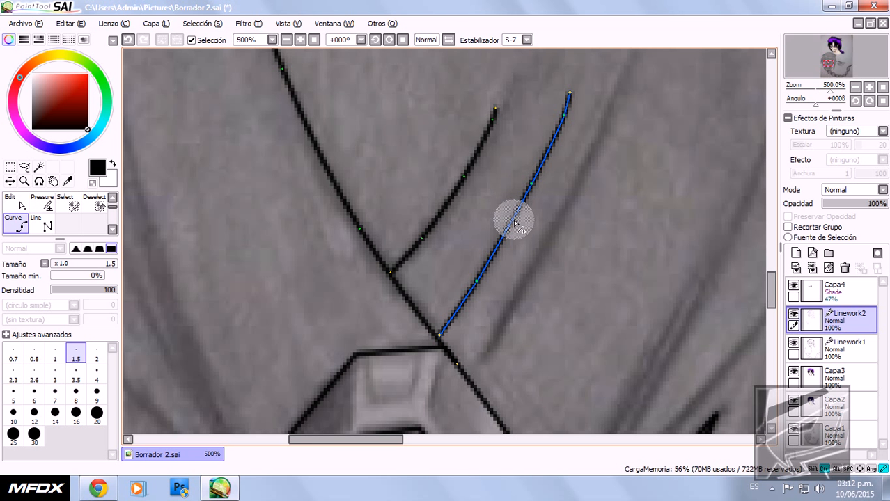
left_click_drag(514, 221, 508, 257)
key("ctrl+z")
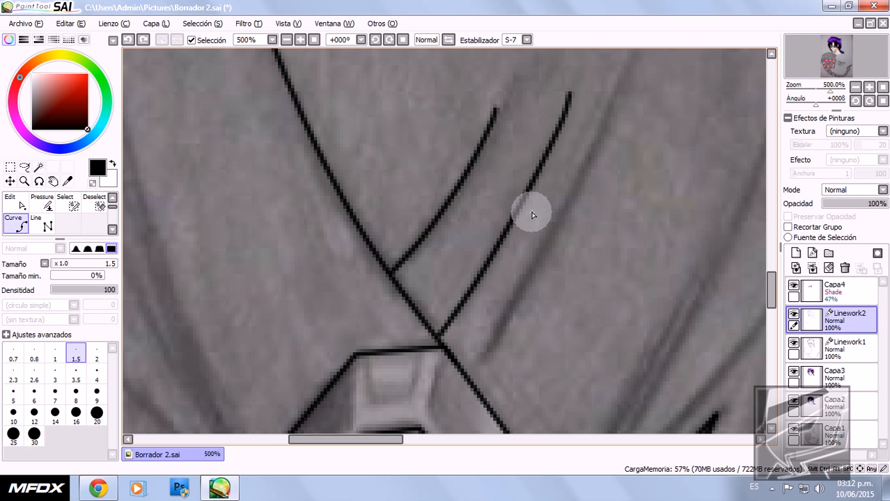
Step: Smooth the second branching strand by shifting its upper middle control point and extending its tip slightly upward
key("ctrl")
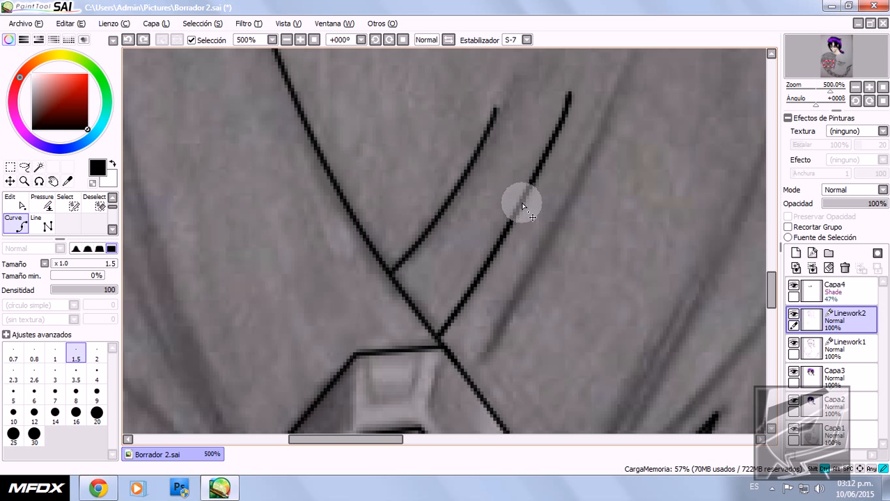
left_click_drag(570, 93, 574, 88)
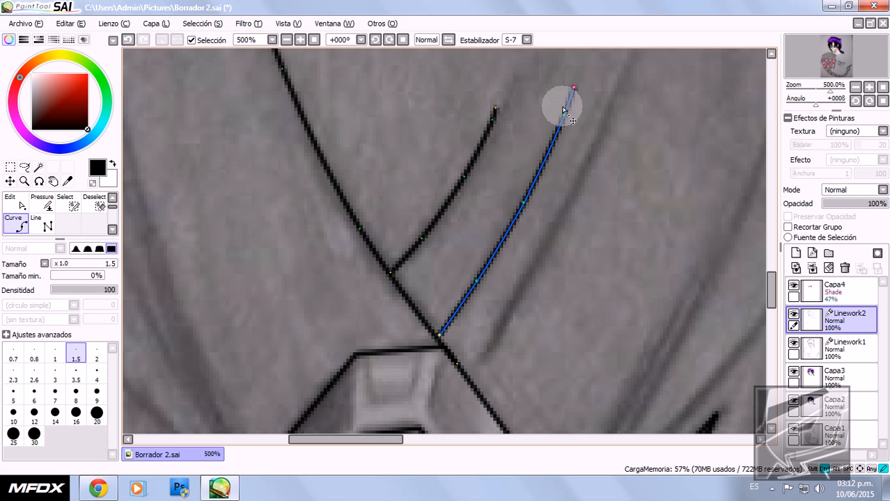
scroll(465, 249, "down", 4)
scroll(443, 202, "up", 1)
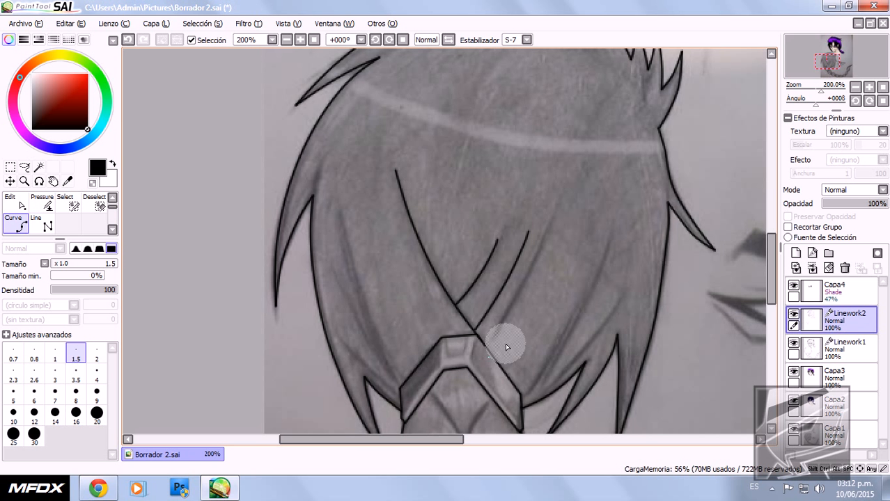
Step: Compare the three inked strands with the remaining sketched hair and the braid at several magnifications
scroll(413, 288, "down", 2)
scroll(420, 308, "up", 2)
scroll(420, 309, "down", 1)
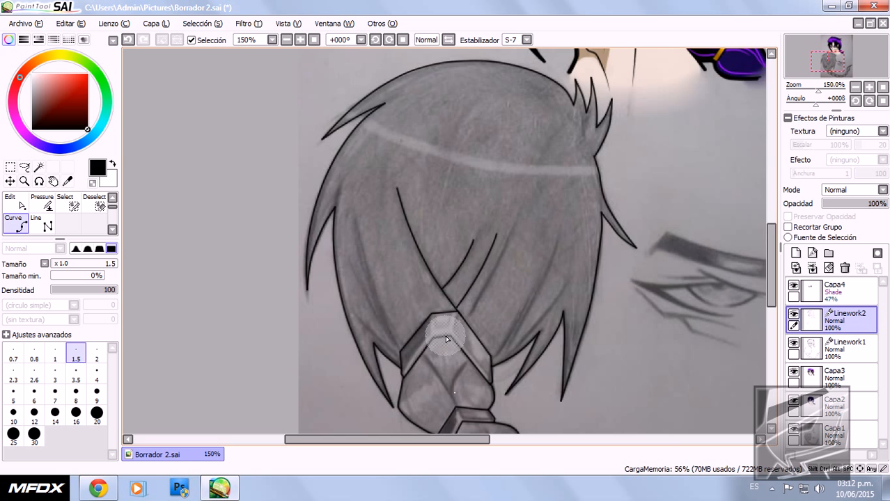
scroll(439, 338, "down", 3)
scroll(449, 362, "up", 2)
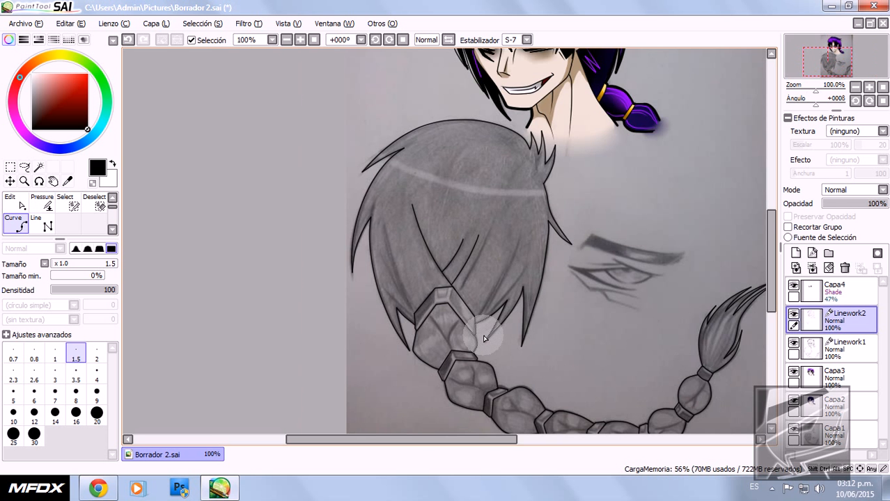
scroll(354, 179, "up", 2)
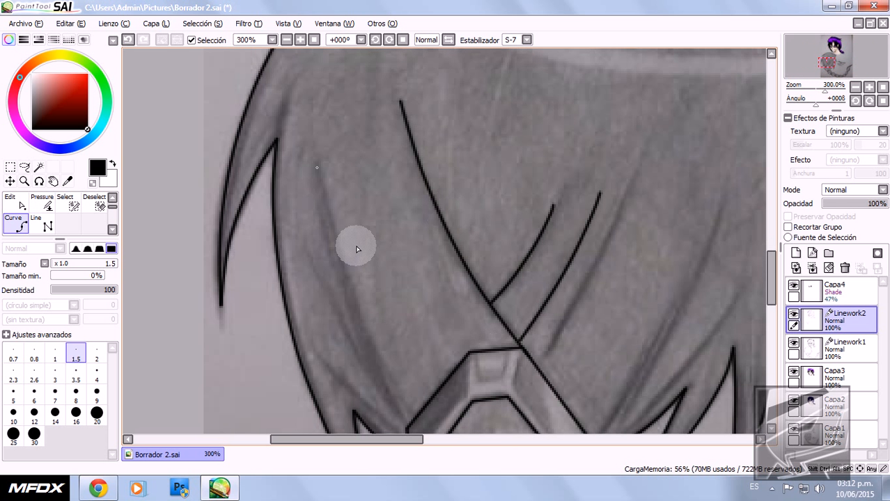
scroll(356, 247, "down", 2)
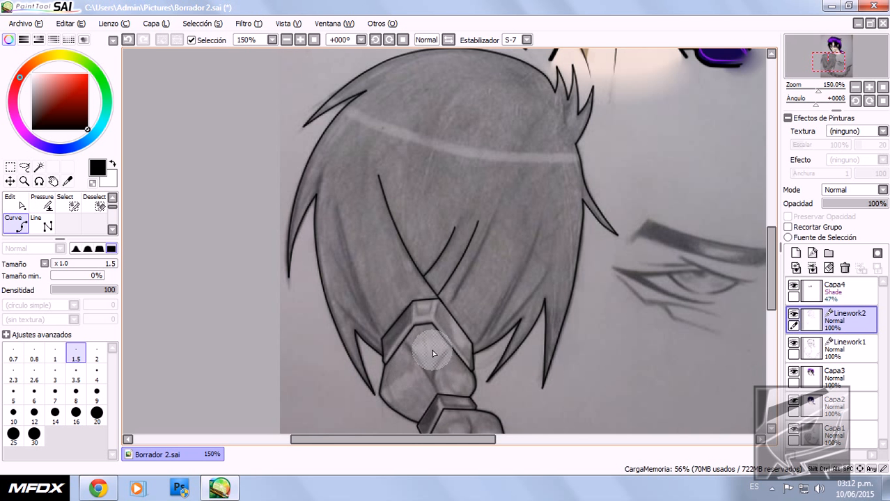
scroll(431, 350, "down", 2)
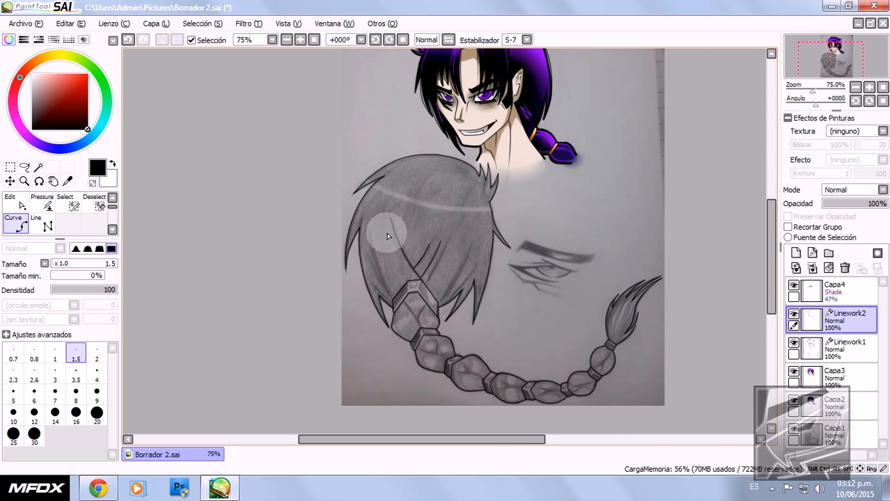
scroll(394, 232, "up", 2)
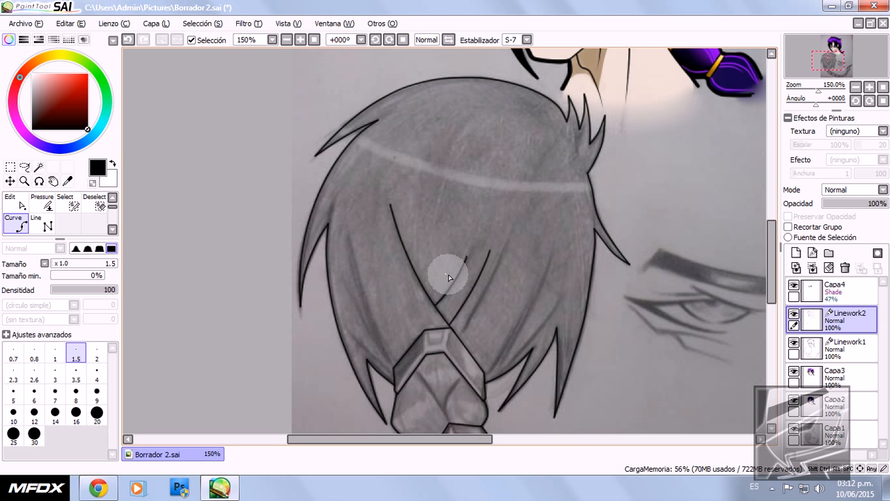
Step: Hide and show Linework2 repeatedly to compare the hair with and without the inner strands, leaving it visible
left_click(793, 315)
left_click(793, 316)
left_click(793, 317)
left_click(793, 317)
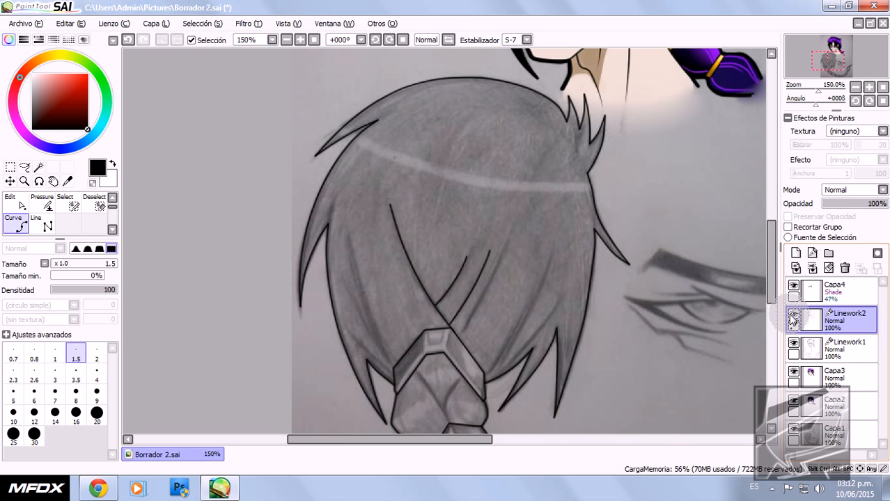
left_click(793, 317)
left_click(793, 317)
Step: Move the upper end point of the central hair strand slightly downward to shorten it
scroll(317, 199, "up", 2)
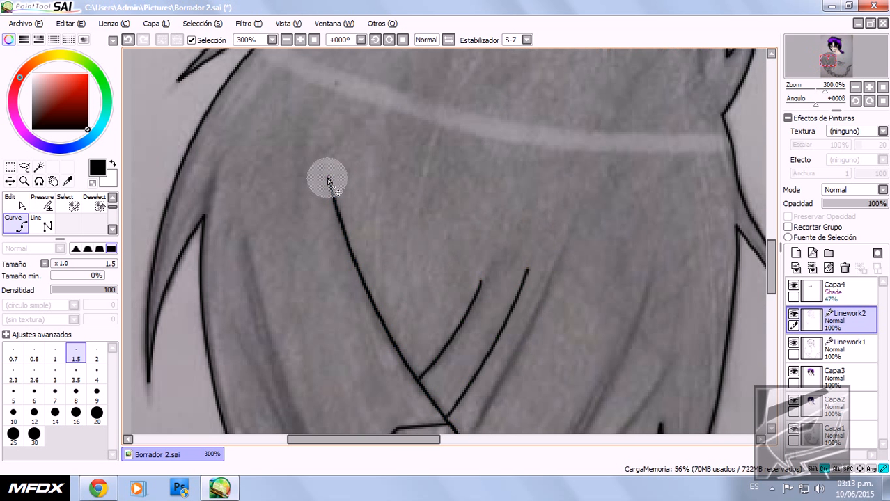
left_click_drag(327, 179, 328, 183)
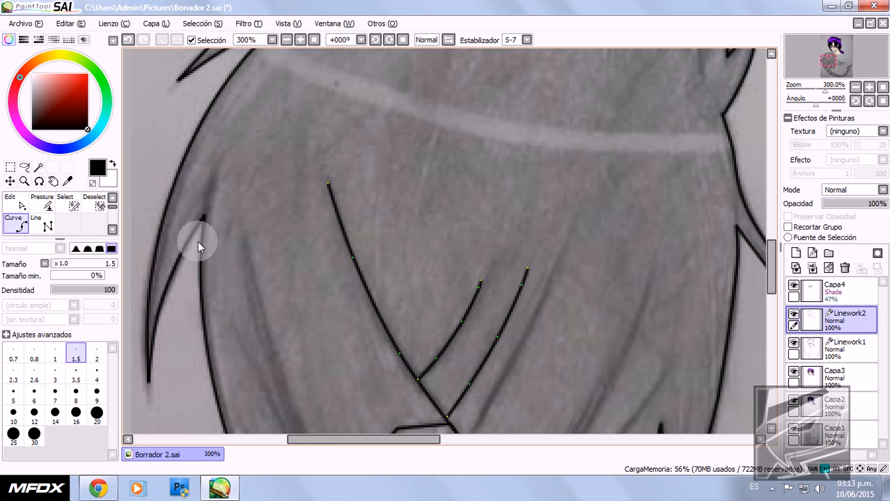
scroll(261, 267, "down", 2)
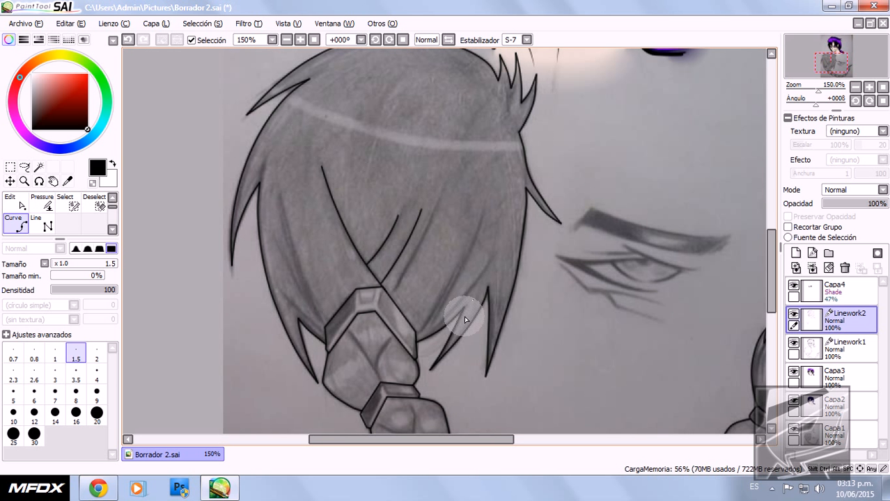
Step: Examine the inked strands in relation to the uninked sketch strands and the whole braid
scroll(494, 101, "down", 2)
scroll(455, 271, "up", 2)
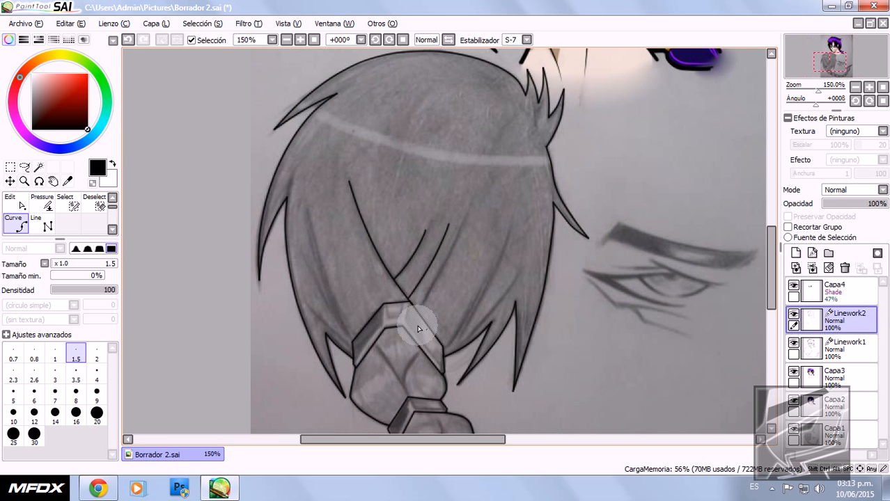
scroll(419, 329, "up", 2)
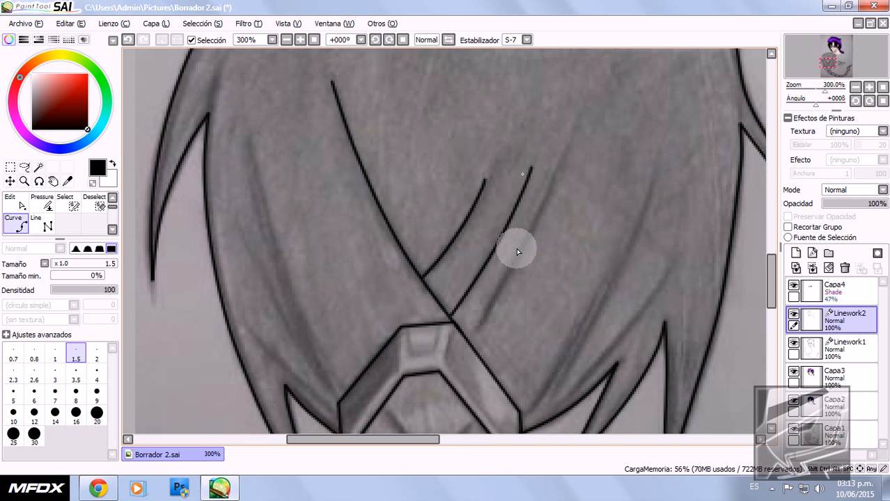
scroll(405, 300, "down", 1)
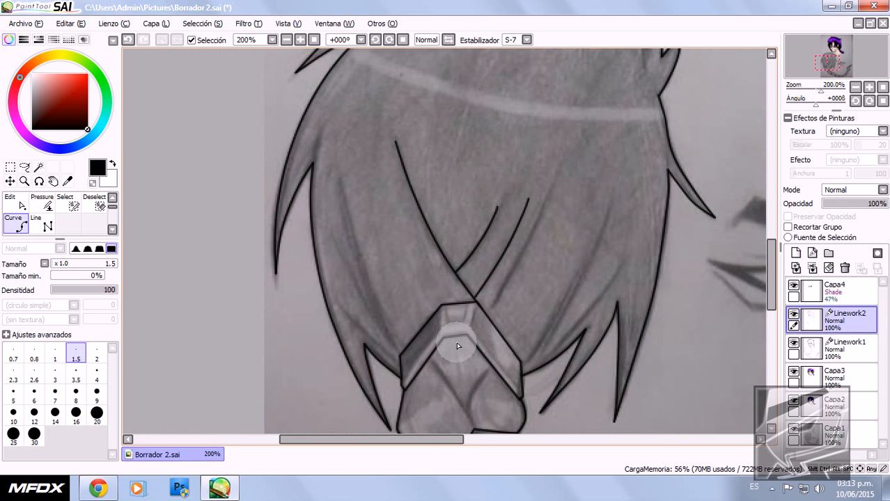
scroll(456, 342, "down", 1)
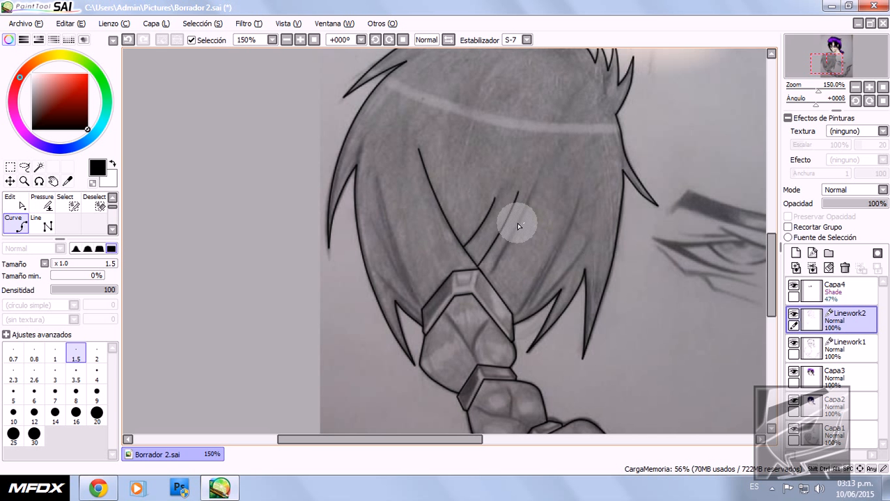
scroll(558, 182, "down", 1)
scroll(551, 230, "down", 1)
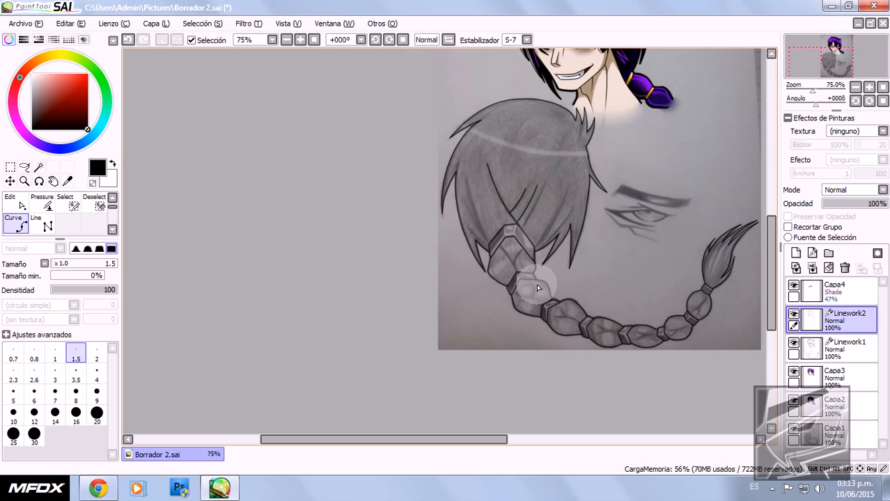
Step: Compare the three inked central strands with the uninked side strands and the braid tie at several magnifications
scroll(529, 288, "up", 2)
scroll(538, 287, "down", 3)
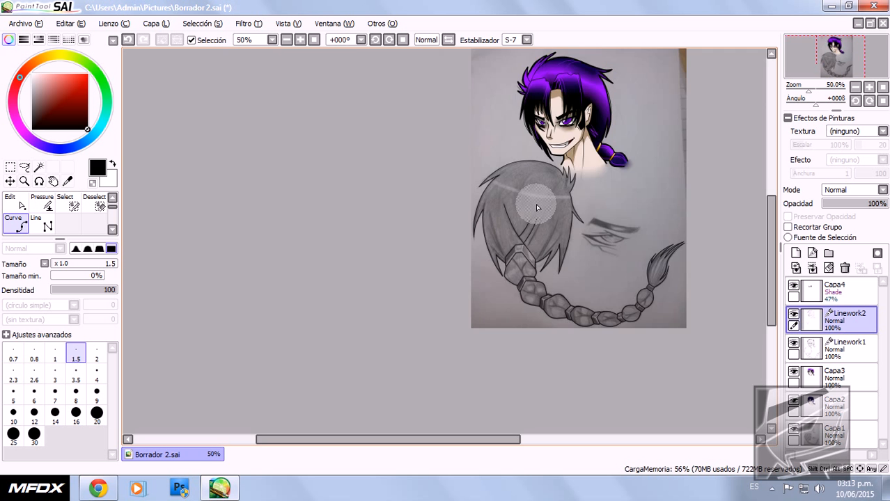
scroll(536, 204, "up", 3)
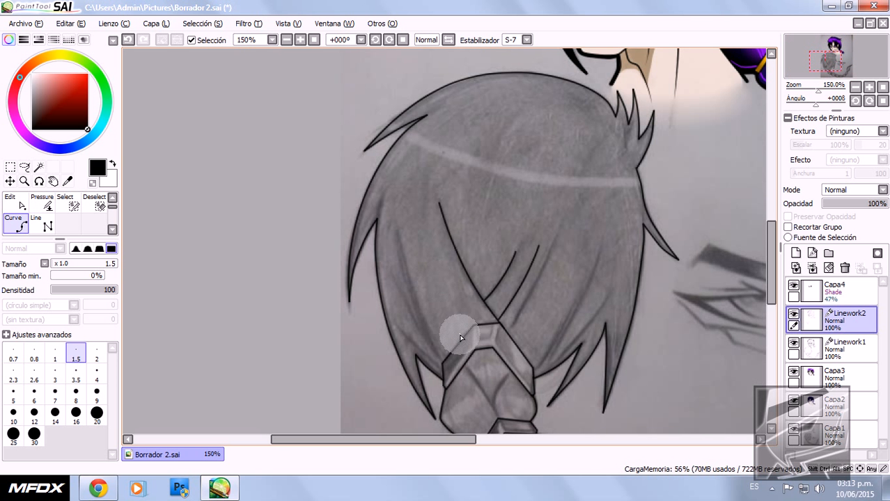
scroll(512, 310, "up", 3)
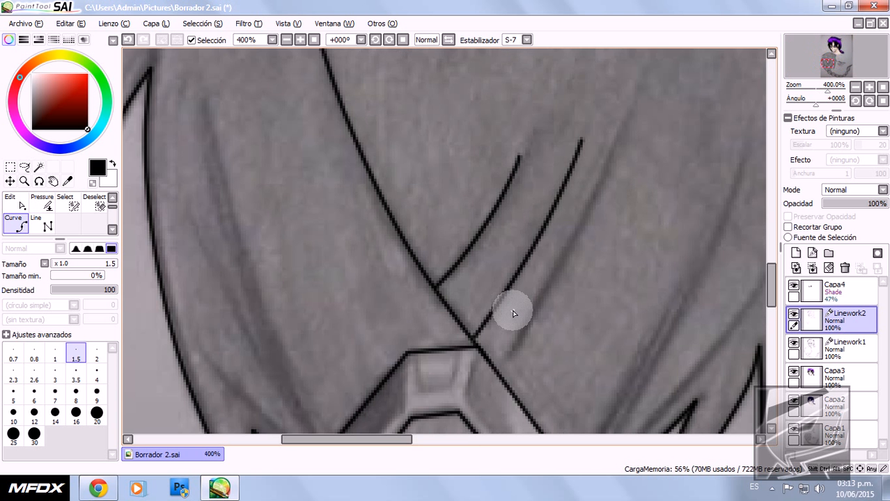
scroll(441, 286, "down", 4)
scroll(430, 288, "up", 3)
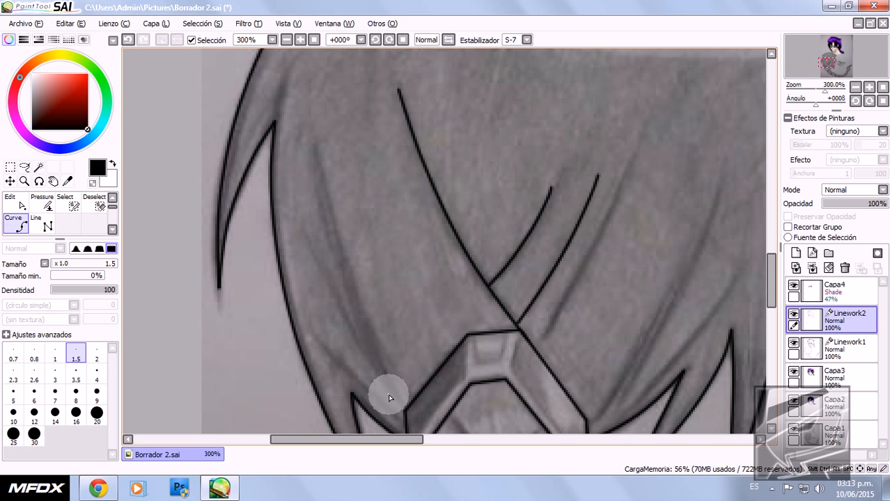
scroll(422, 235, "down", 2)
scroll(422, 235, "up", 1)
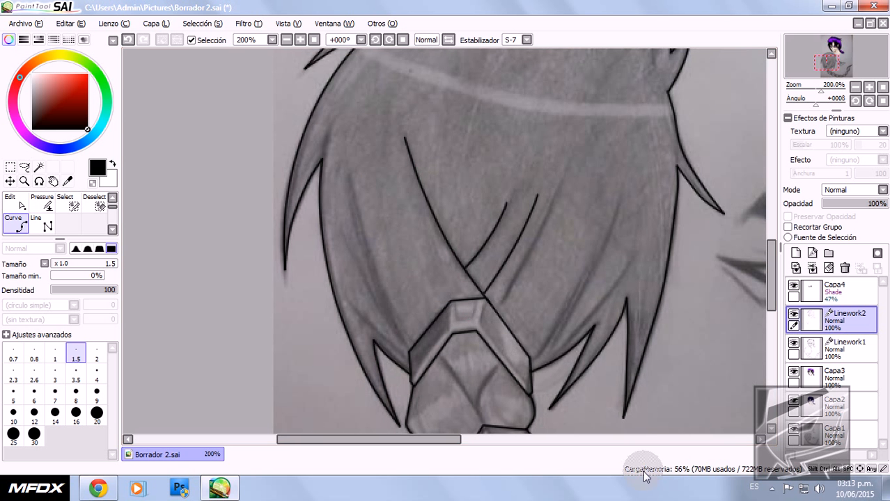
left_click(771, 488)
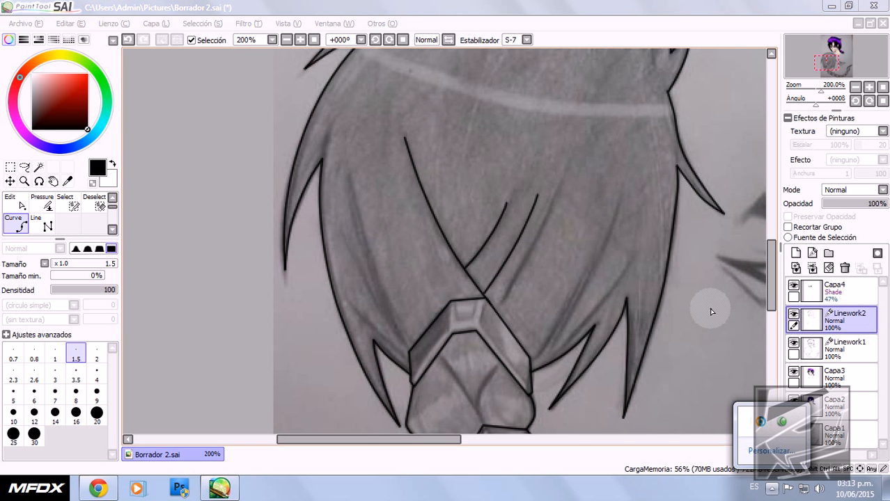
left_click(783, 423)
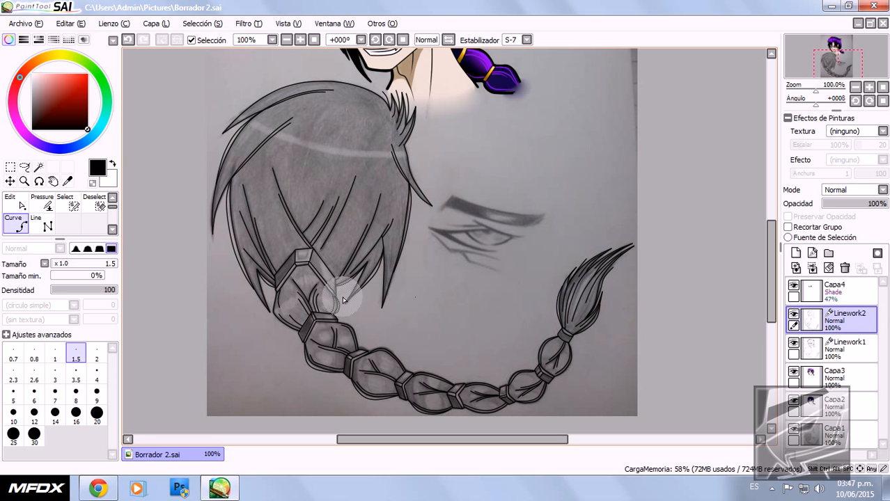
Step: Examine the fully inked hair and braid over the sketch, both as a whole and in close-up
scroll(263, 248, "down", 1)
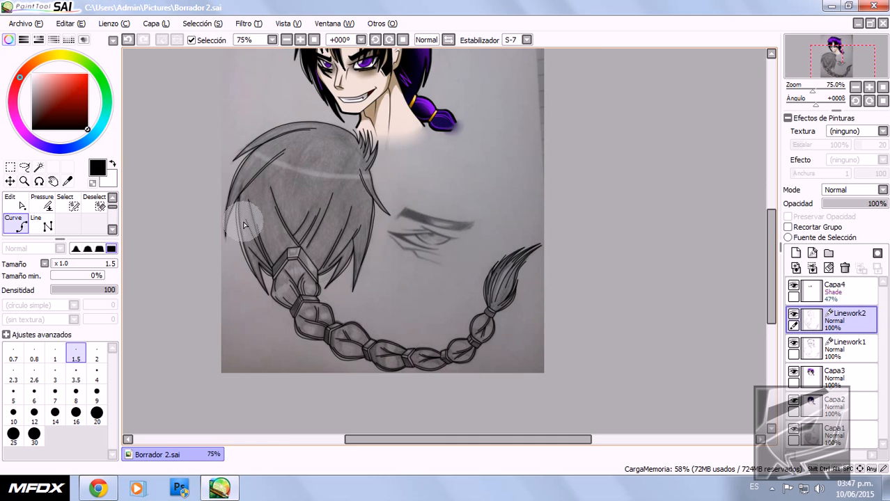
scroll(251, 233, "up", 3)
scroll(244, 225, "up", 1)
scroll(244, 224, "down", 4)
scroll(244, 224, "up", 1)
scroll(279, 179, "up", 2)
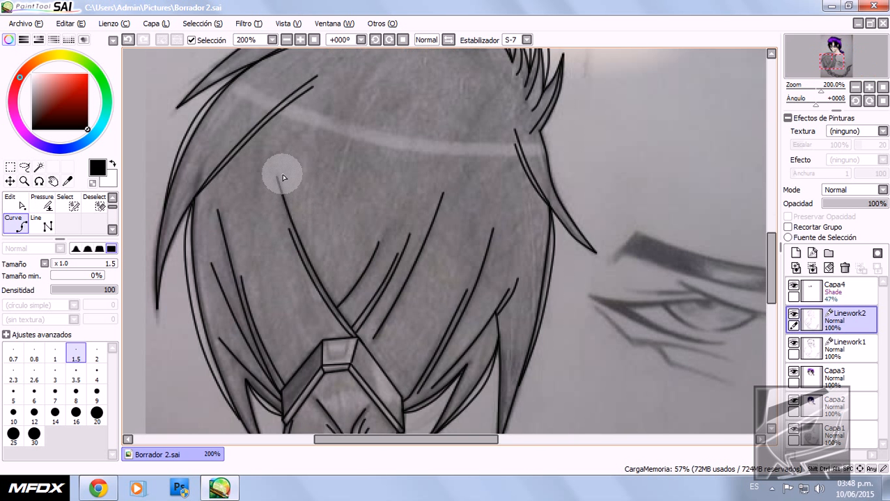
scroll(282, 236, "down", 5)
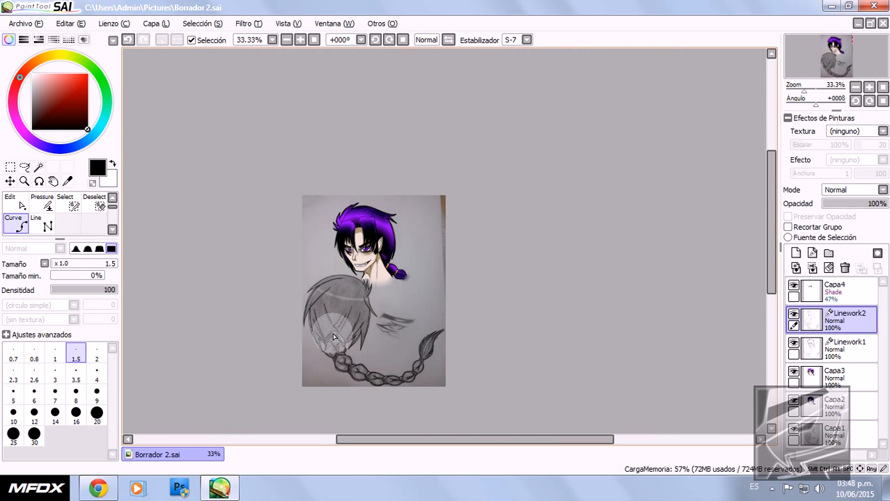
scroll(334, 337, "up", 3)
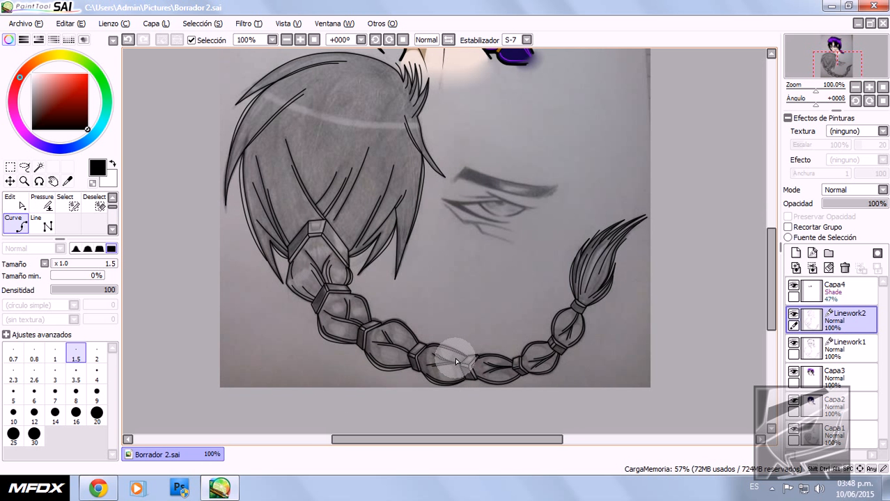
scroll(378, 258, "down", 2)
scroll(369, 268, "up", 1)
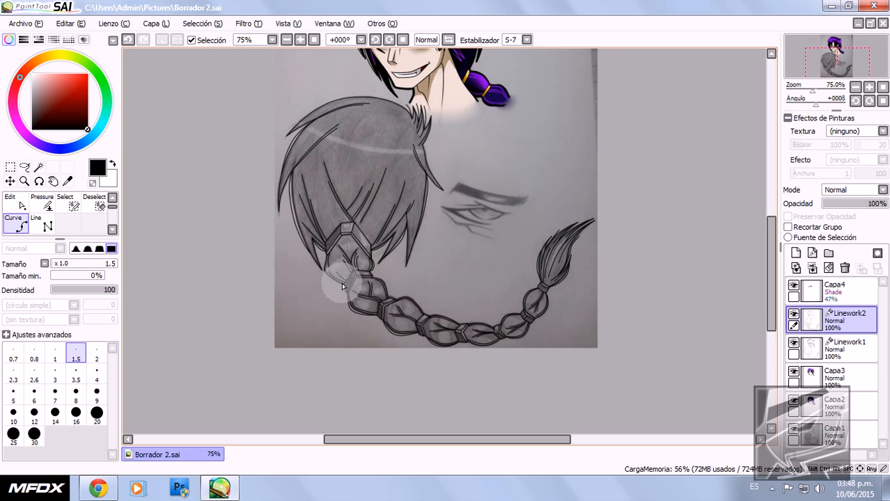
Step: Inspect the doubled inner strands where they meet the first braid tie at high magnification
scroll(337, 183, "up", 1)
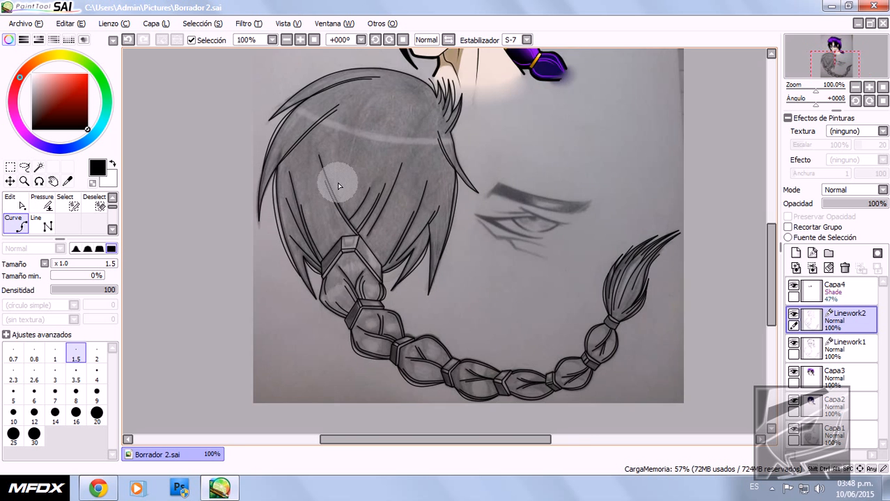
scroll(337, 182, "up", 1)
scroll(369, 279, "up", 1)
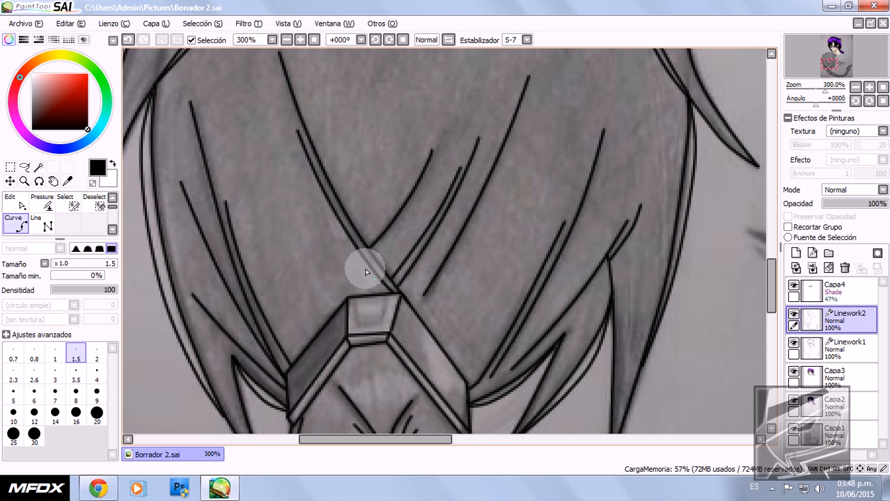
scroll(379, 311, "up", 1)
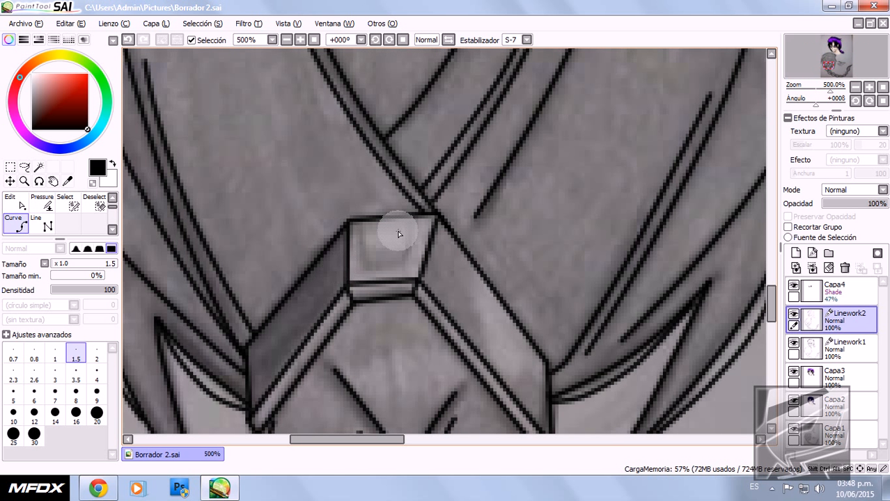
scroll(348, 279, "down", 3)
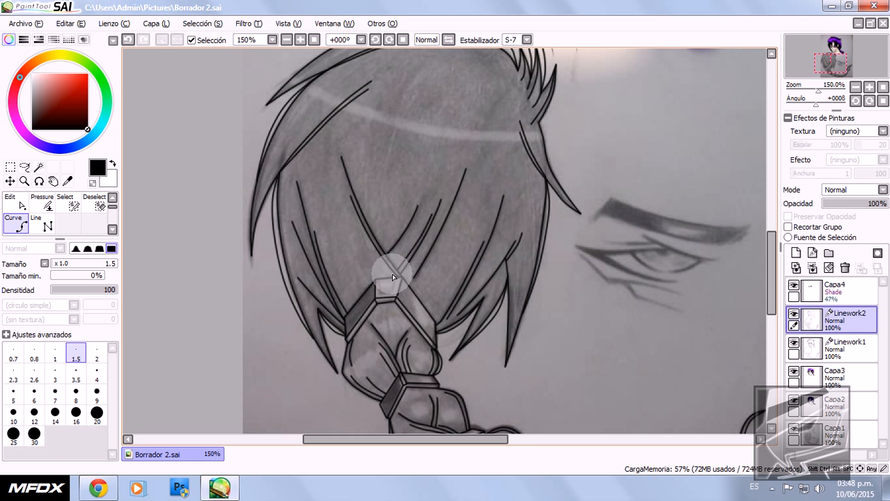
scroll(392, 277, "down", 1)
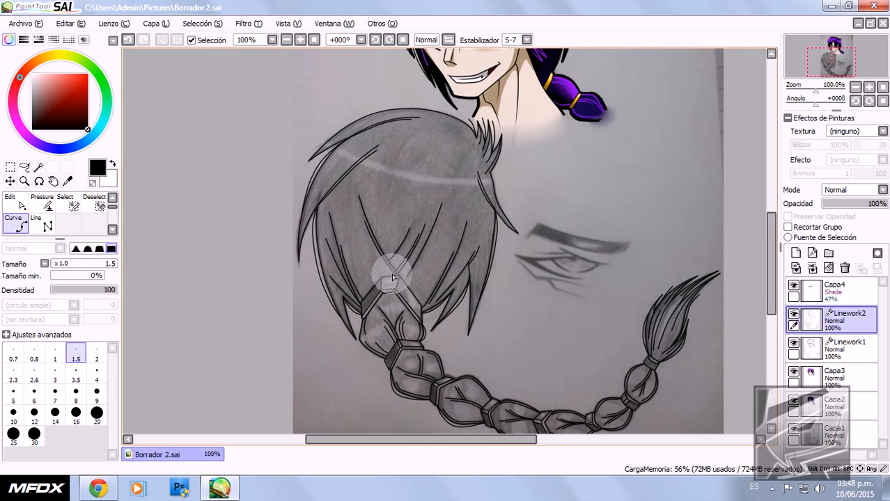
Step: Hide and show Linework2 twice to compare the hair and braid over the sketch with and without inner details
left_click(795, 320)
left_click(794, 319)
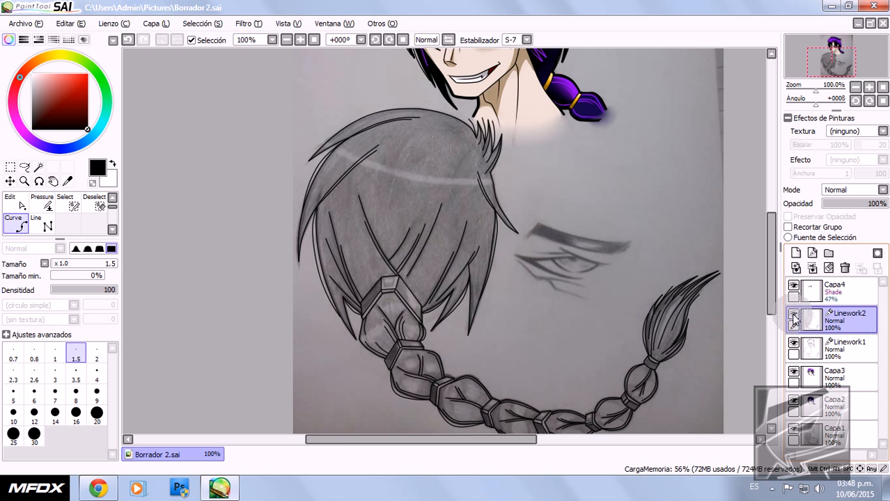
left_click(795, 320)
left_click(795, 320)
scroll(435, 313, "down", 2)
scroll(453, 352, "up", 2)
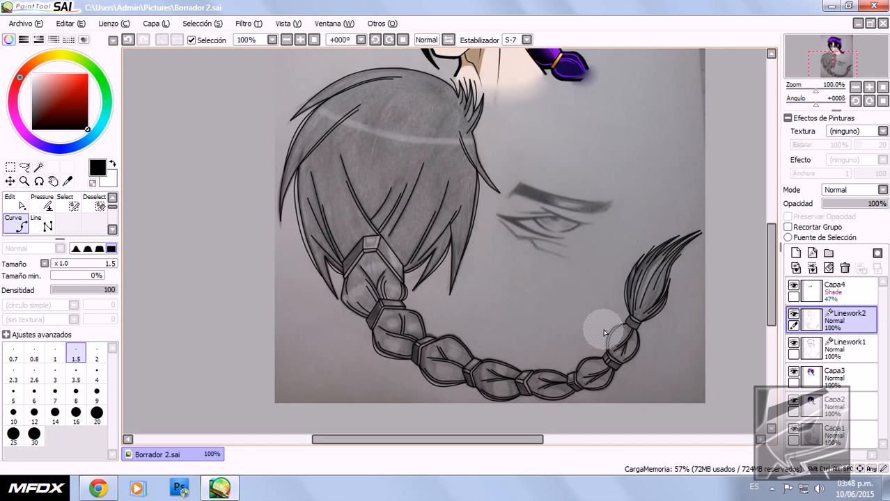
Step: Hide the sketch layer Capa1 and toggle Linework2 to compare the outlines with the detailed line art, leaving Linework2 visible
left_click(794, 429)
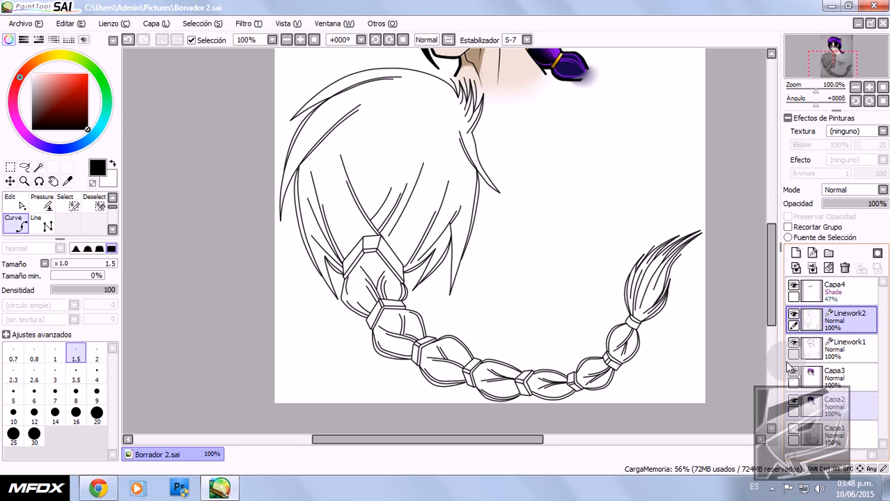
left_click(794, 316)
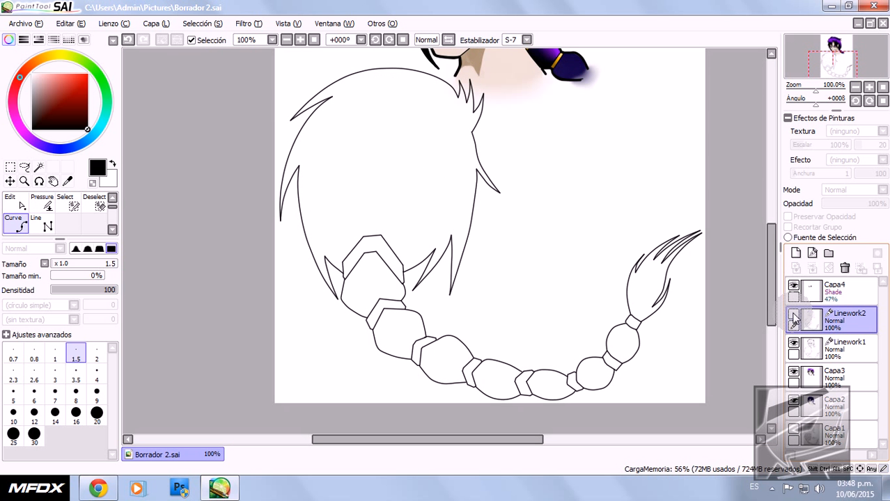
left_click(794, 316)
left_click(794, 317)
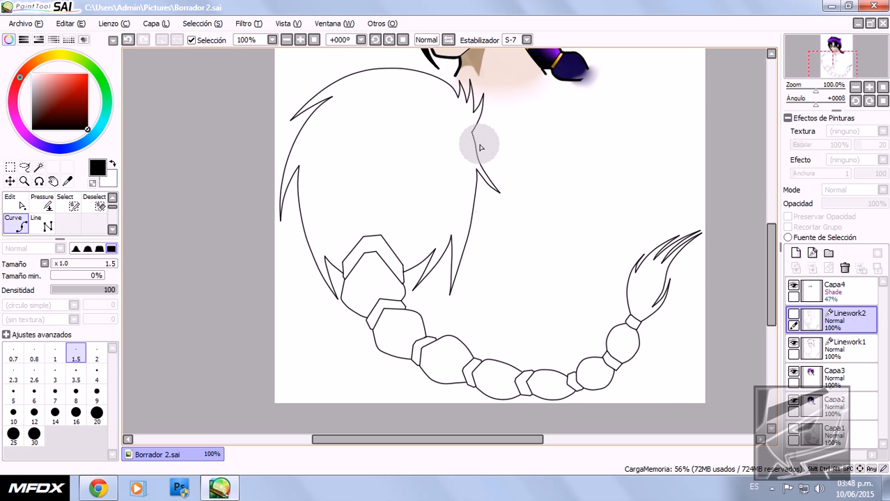
left_click(794, 317)
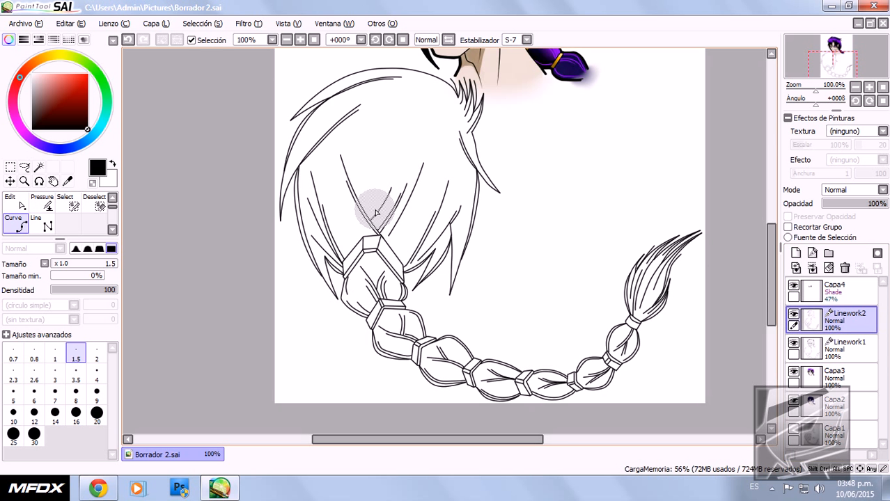
Step: Examine the clean line art of the hair and braid beneath the colored head at several magnifications
scroll(379, 264, "down", 3)
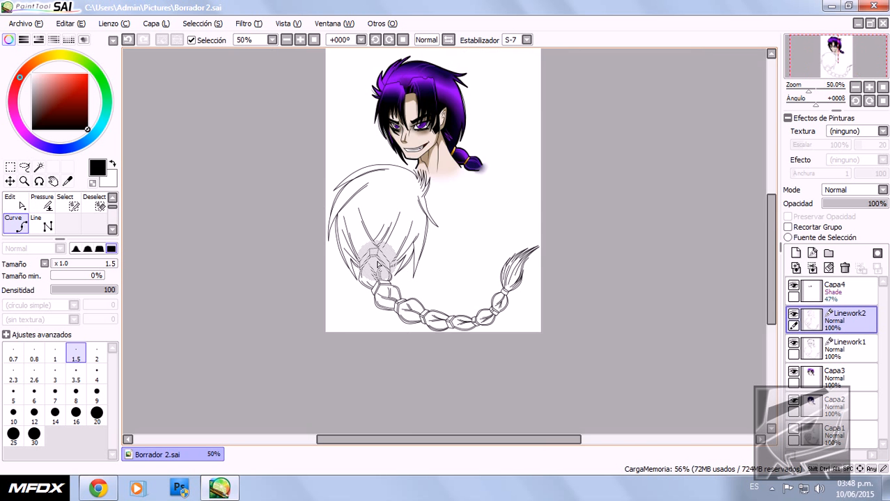
scroll(379, 265, "up", 2)
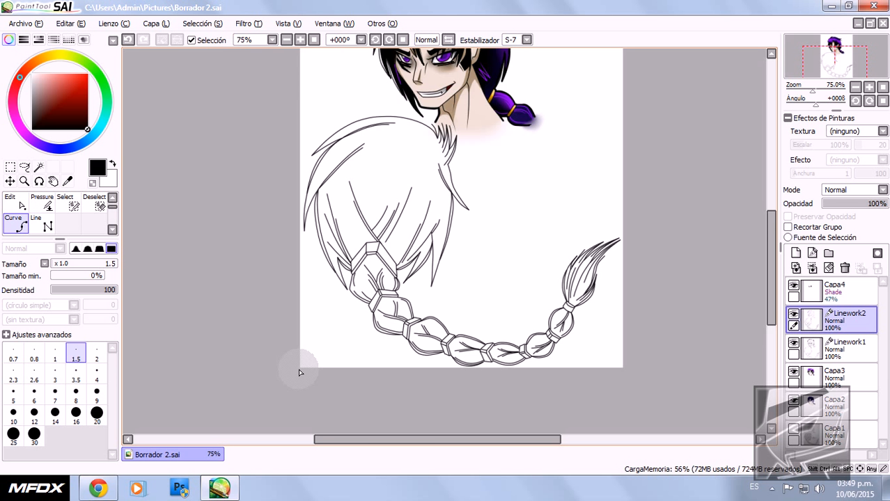
scroll(366, 131, "up", 2)
scroll(356, 185, "down", 5)
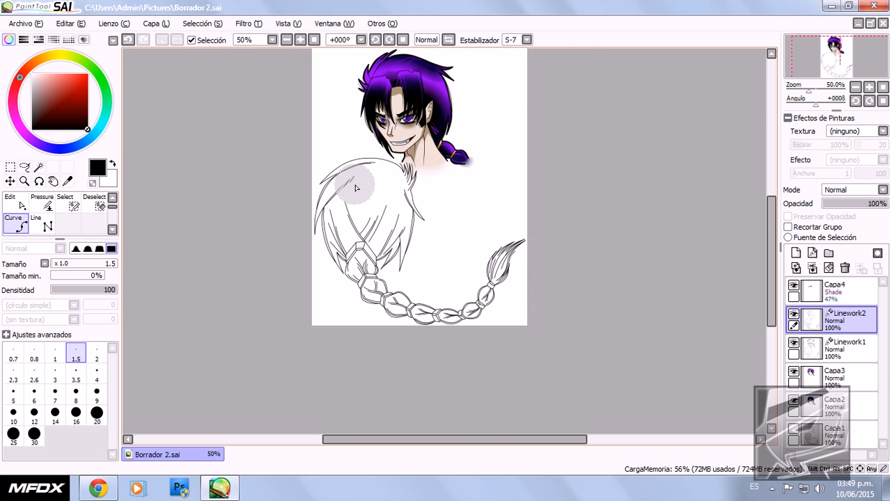
scroll(355, 186, "up", 2)
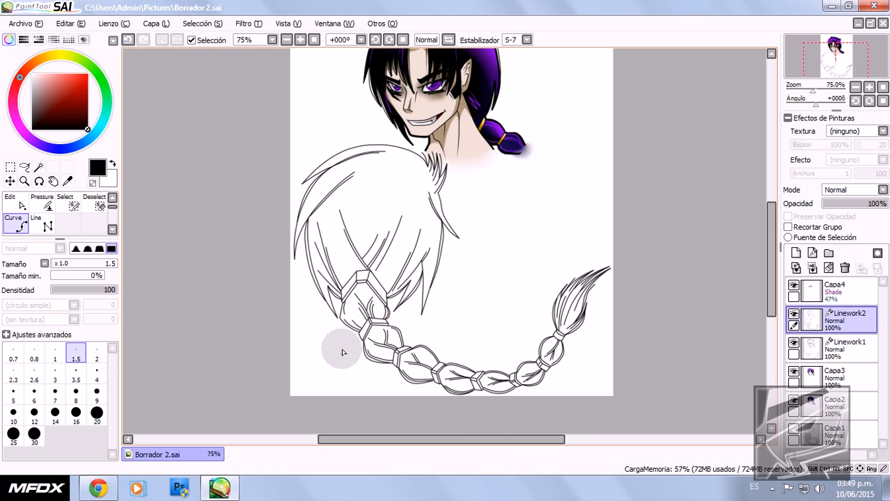
scroll(343, 351, "up", 1)
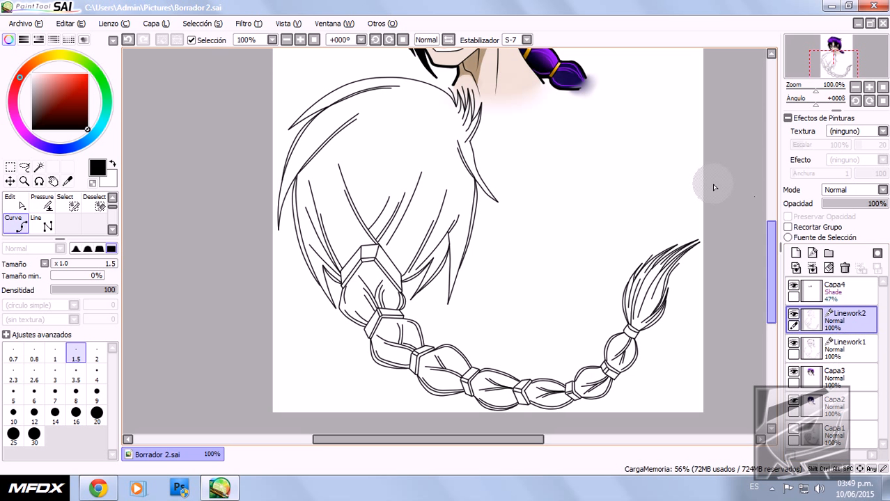
left_click(25, 23)
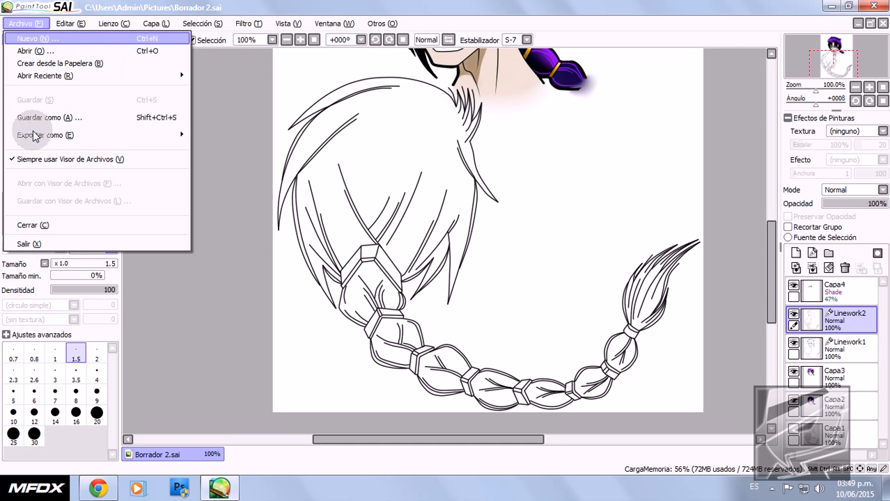
left_click(28, 23)
scroll(218, 235, "down", 1)
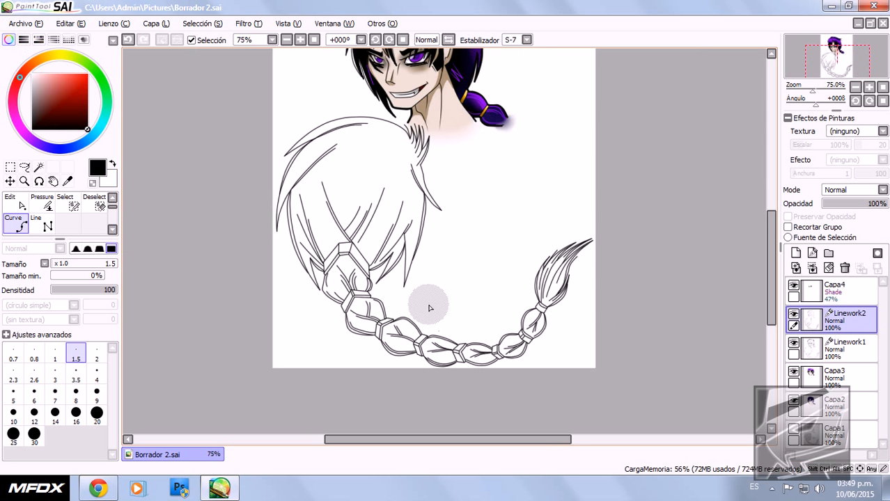
scroll(426, 300, "up", 1)
scroll(273, 271, "down", 1)
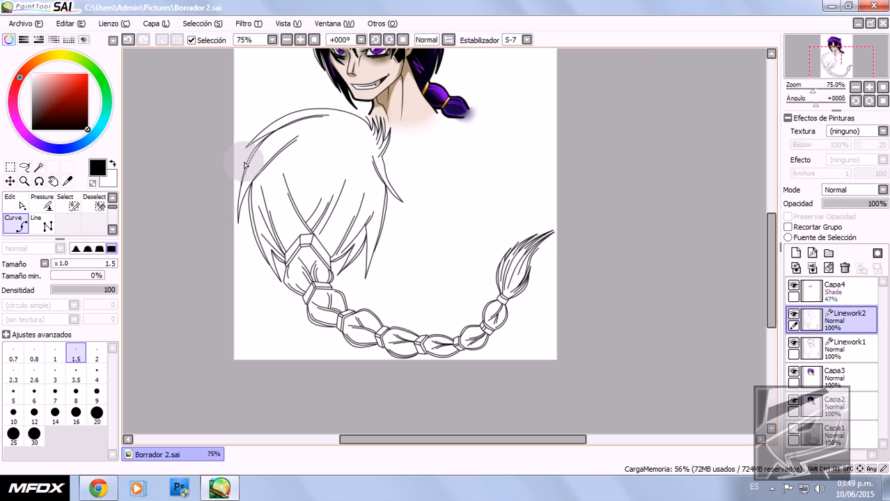
Step: Create a new canvas named Nuevo Lienzo at 1024 x 1024 pixels and 400 pixel/inch
left_click(24, 23)
left_click(31, 38)
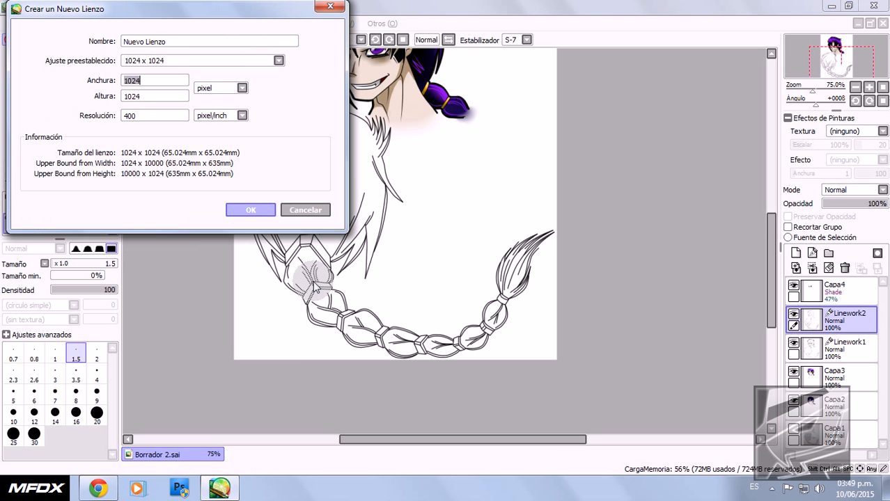
left_click(249, 208)
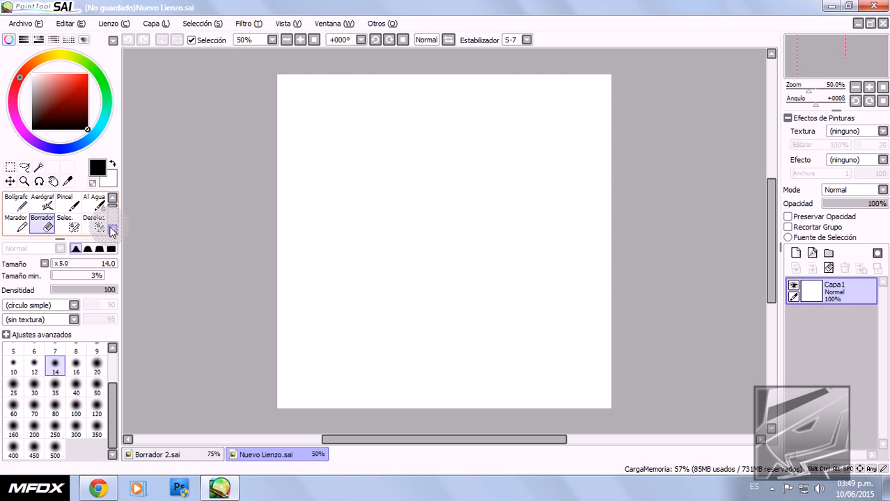
Step: Look through the brushes of the normal layer, add a linework layer above Capa1, and select Capa1
left_click(112, 229)
left_click(112, 229)
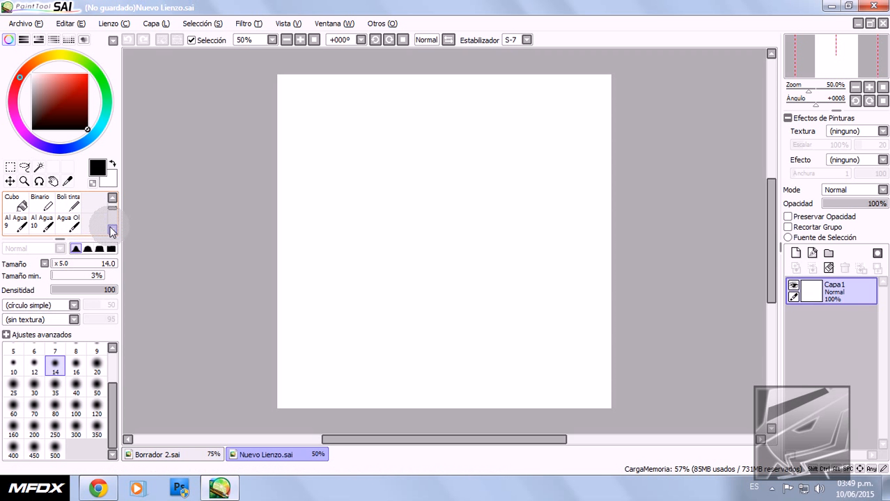
left_click(812, 252)
left_click(834, 322)
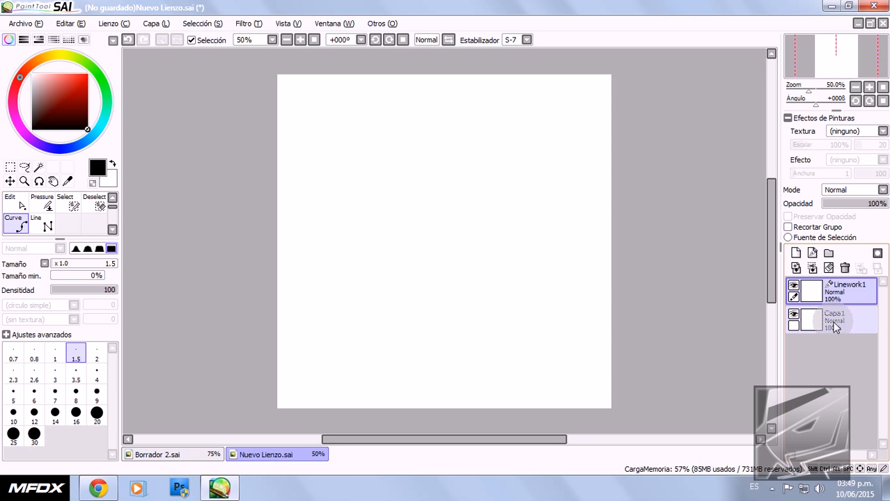
Step: Alternate between Capa1 and Linework1 to compare the normal layer's brushes with the linework tools
left_click(847, 320)
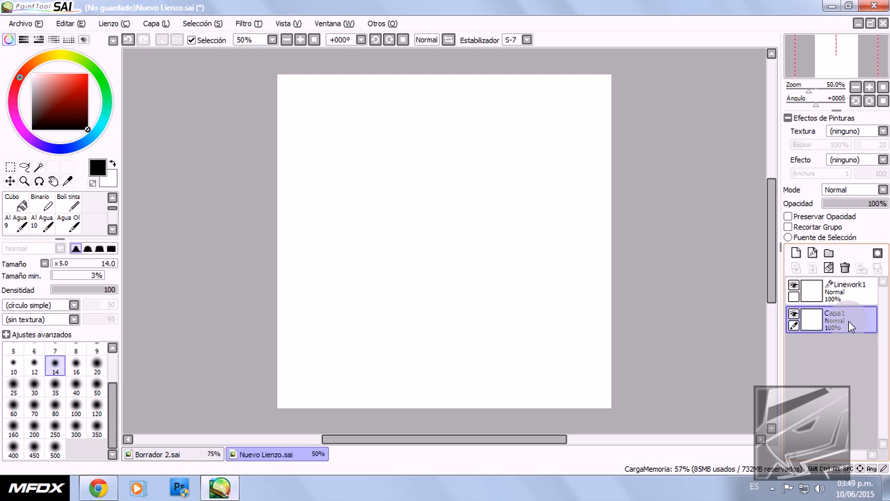
left_click(849, 300)
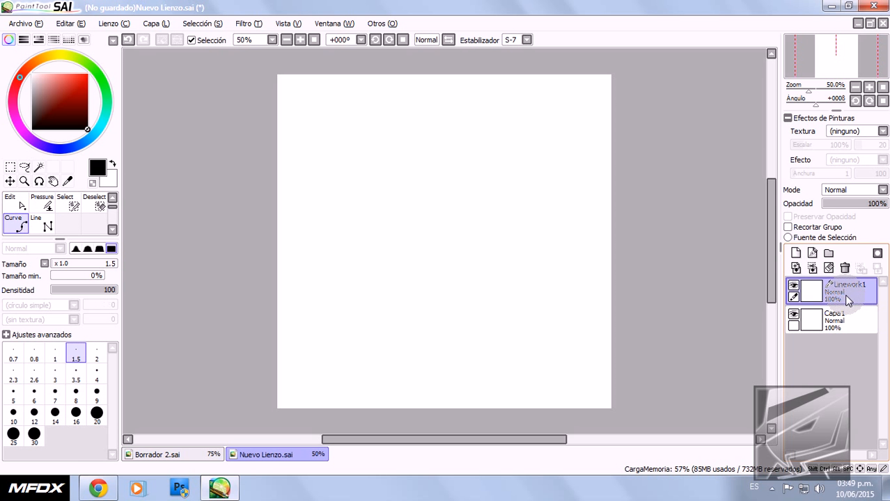
left_click(840, 325)
left_click(836, 321)
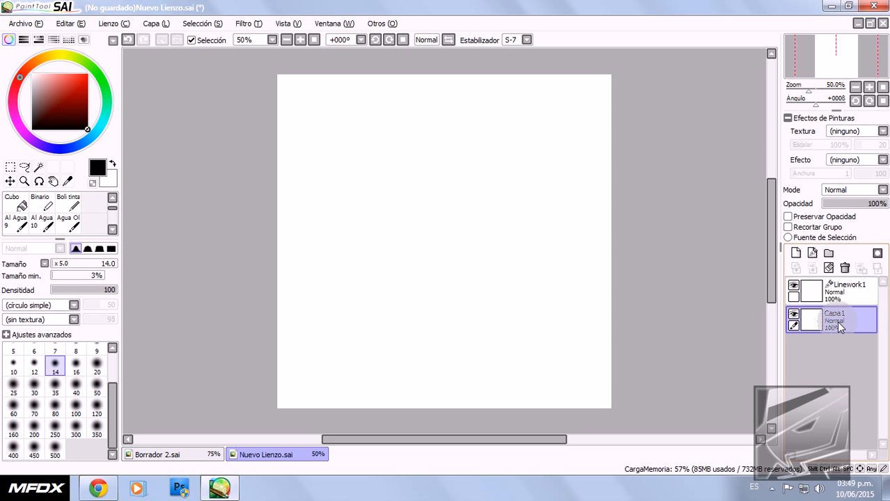
left_click(847, 297)
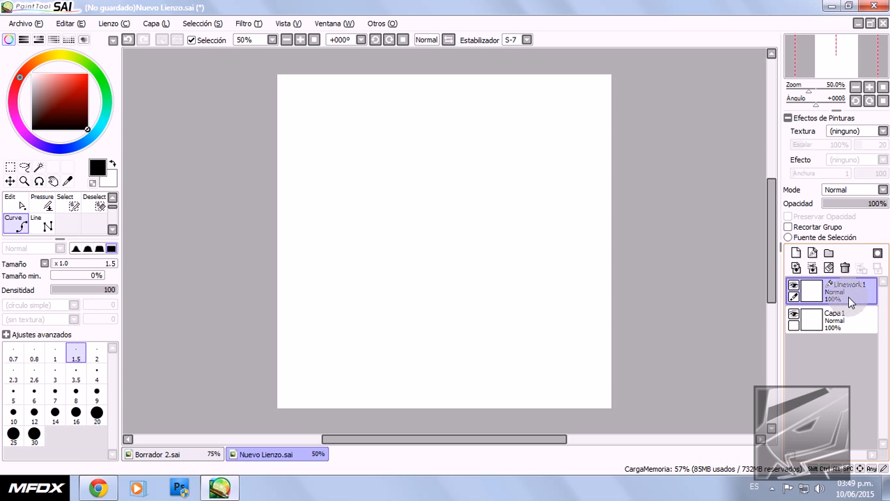
left_click(846, 319)
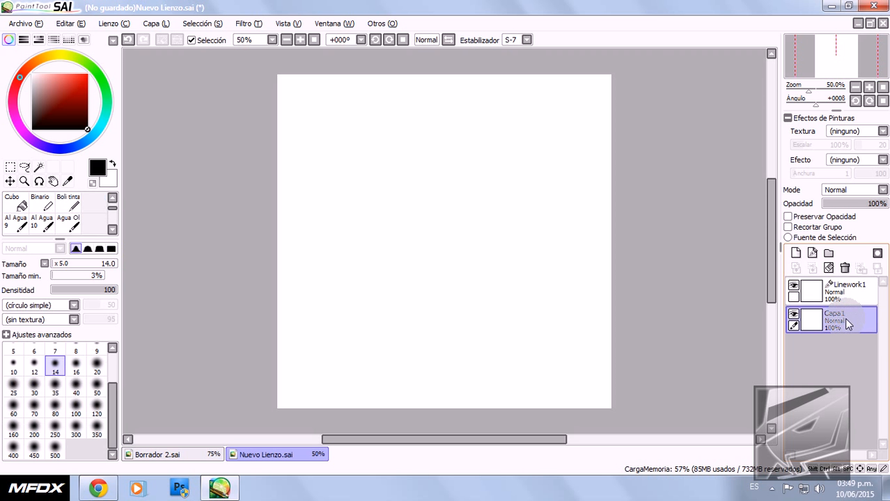
Step: On Linework1, draw a two-segment stroke with the Line tool, rising to a central corner and descending toward the canvas's right side
left_click(845, 292)
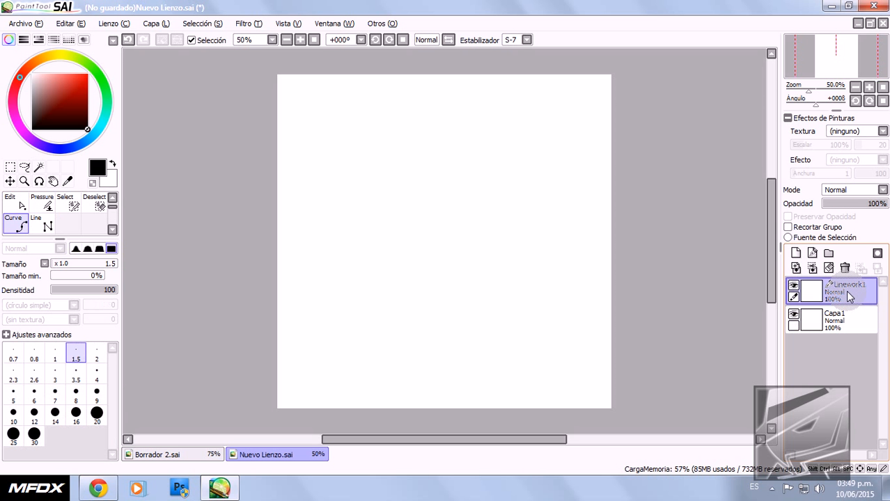
left_click(37, 231)
left_click(357, 316)
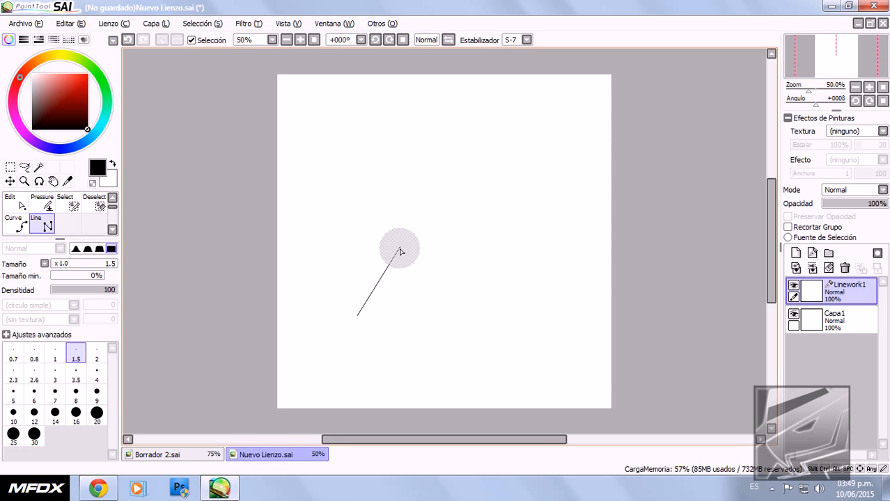
left_click(518, 161)
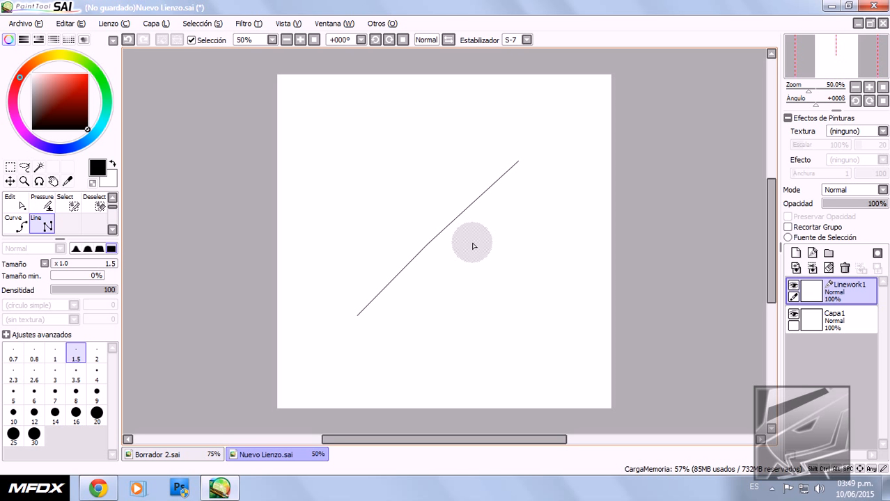
scroll(422, 277, "up", 1)
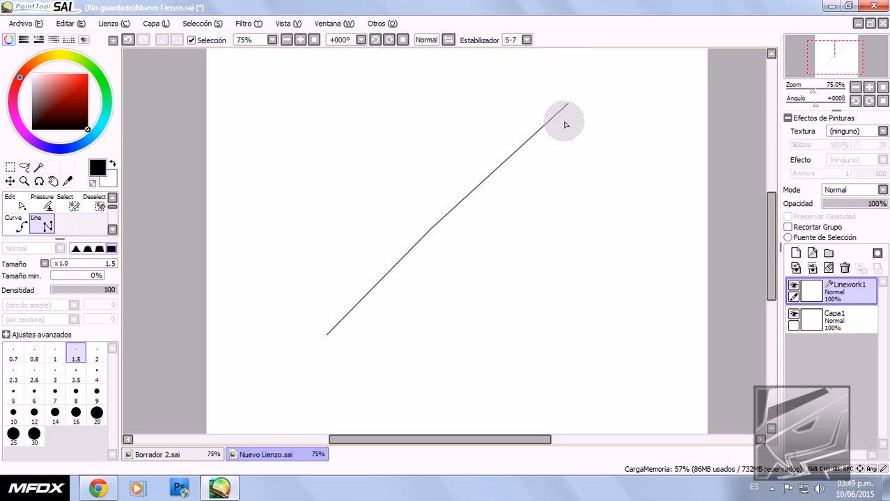
left_click_drag(573, 108, 552, 280)
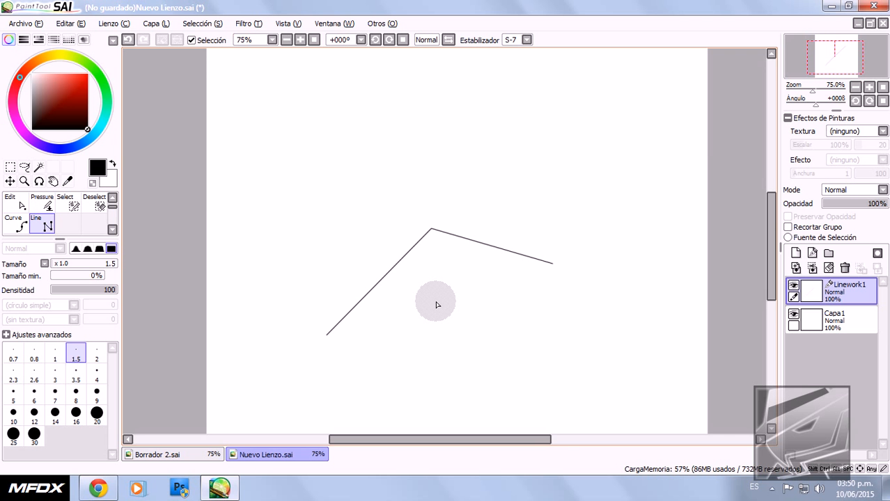
Step: Examine the angled stroke at several magnifications and look through the set of linework tools
scroll(436, 305, "down", 1)
scroll(433, 342, "up", 2)
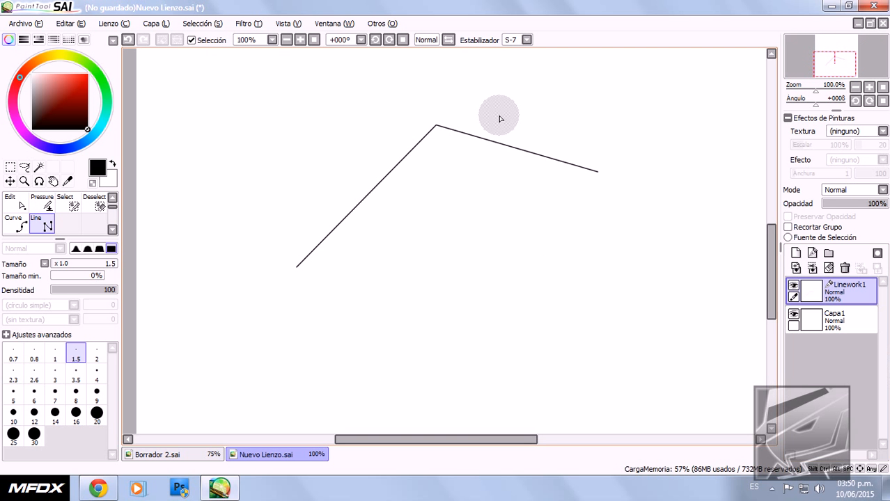
scroll(501, 115, "up", 1)
scroll(549, 228, "down", 2)
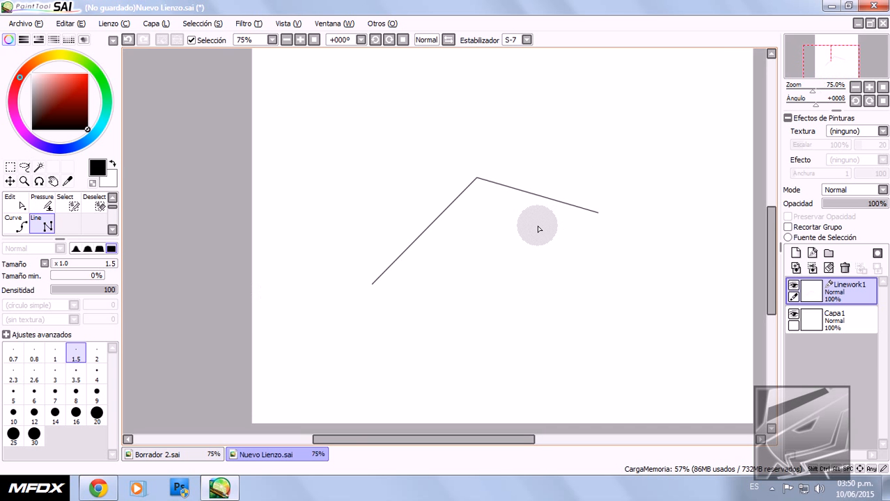
scroll(538, 227, "up", 2)
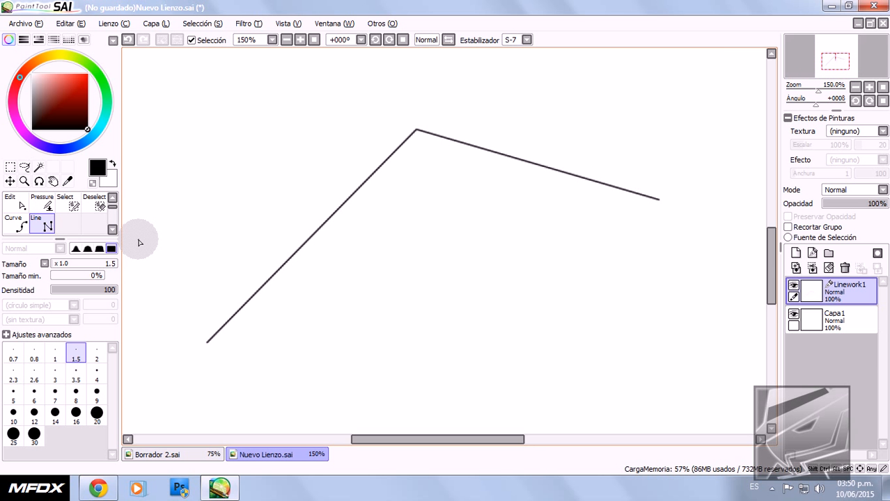
left_click(111, 199)
left_click(111, 231)
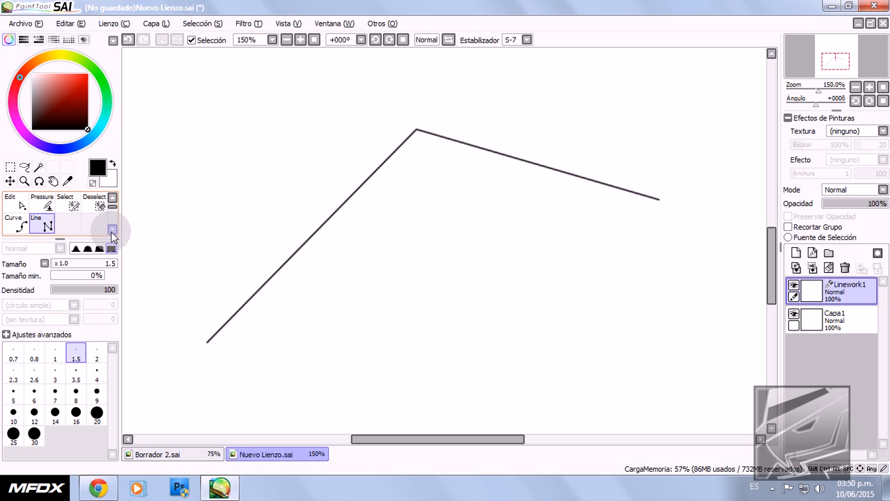
left_click(39, 223)
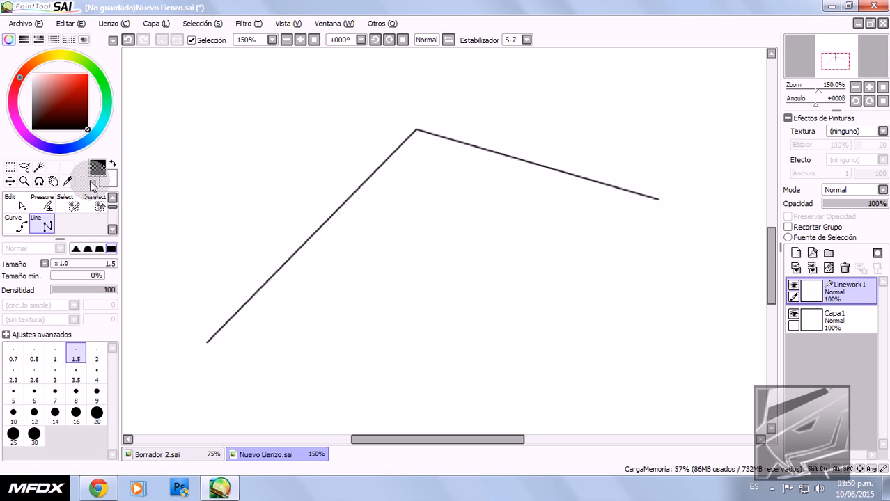
left_click(112, 198)
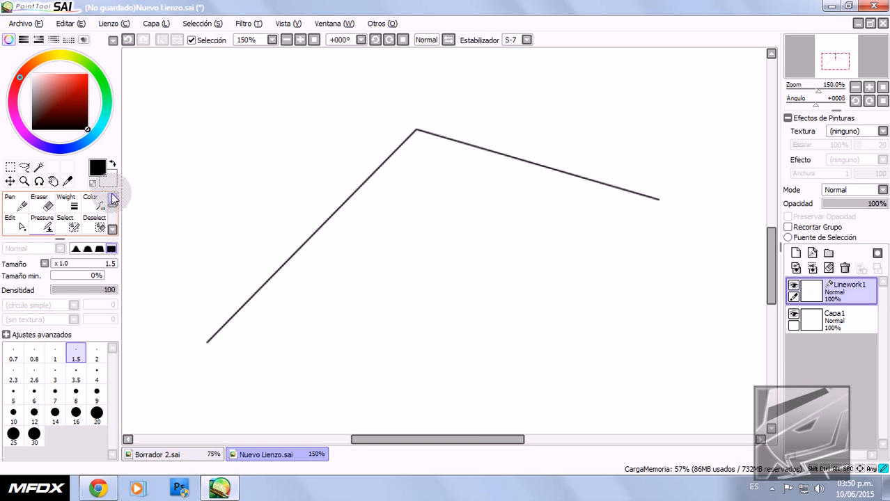
left_click(111, 231)
Step: Use the Pressure tool on the stroke's lower starting point, lowering it to 0% and raising it past 109% to thicken that end
left_click(42, 203)
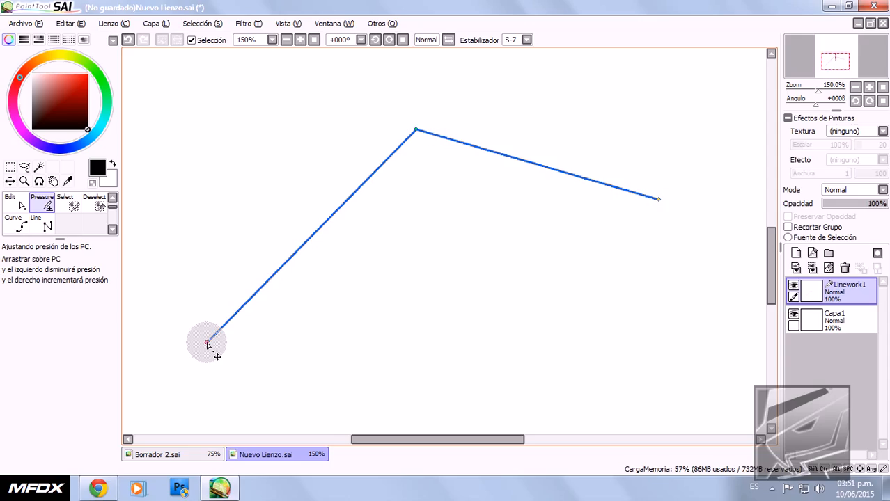
left_click(207, 343)
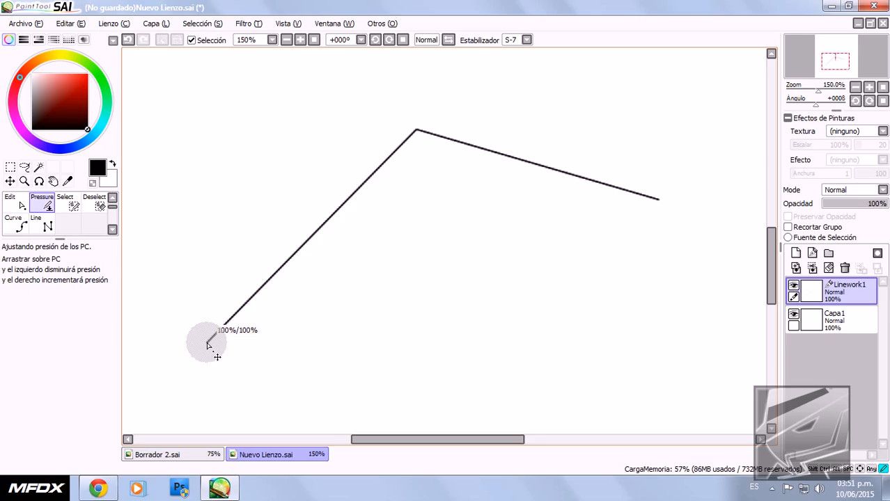
left_click_drag(206, 343, 1, 347)
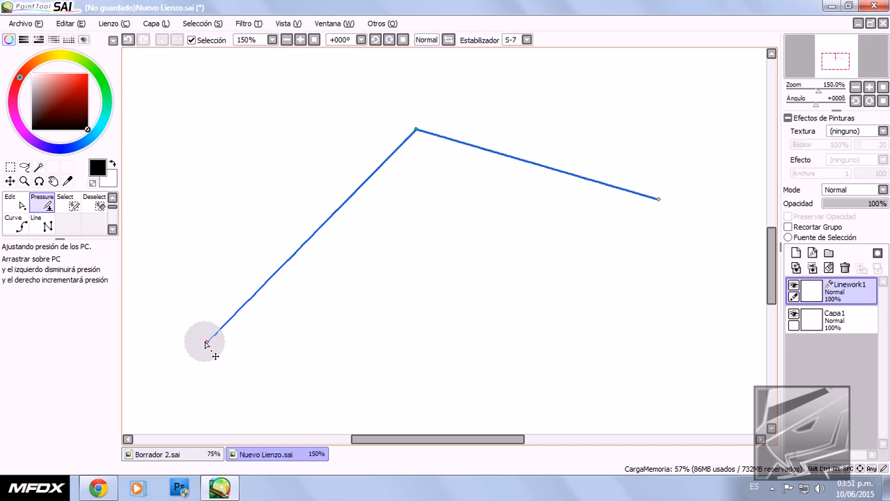
left_click_drag(206, 344, 342, 344)
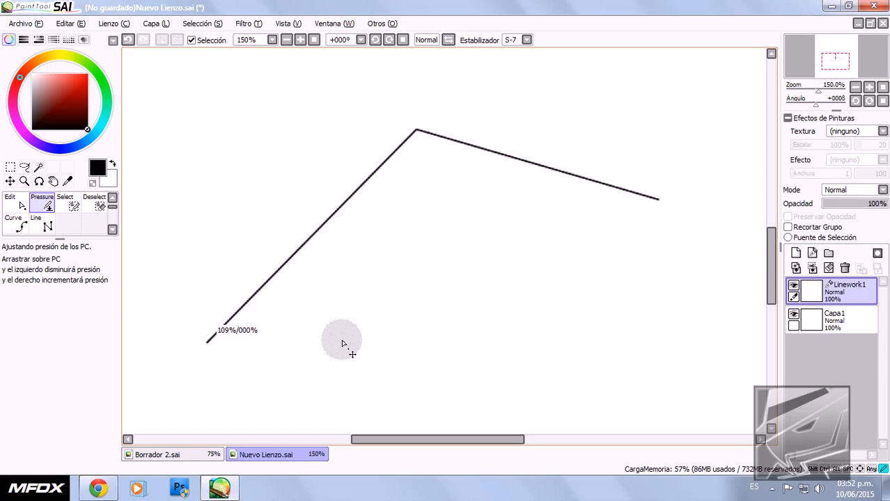
mouse_move(342, 343)
left_mouse_down()
mouse_move(555, 324)
mouse_move(679, 329)
left_mouse_up()
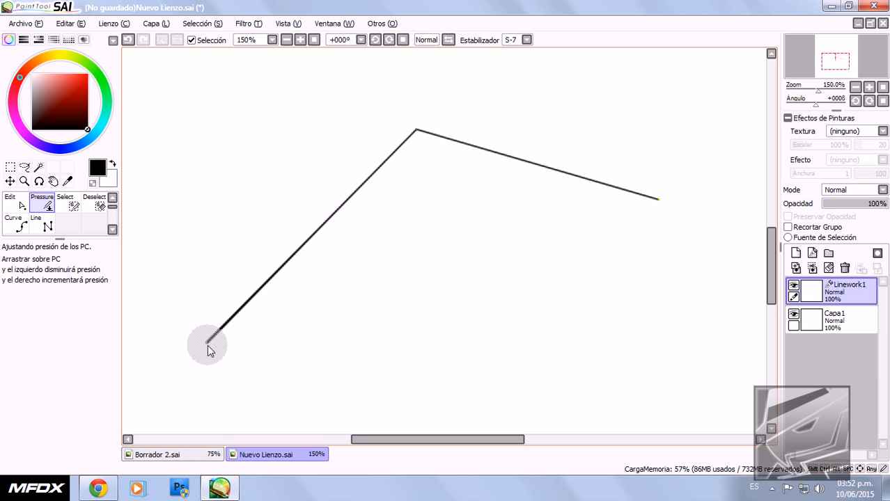
mouse_move(208, 343)
left_mouse_down()
mouse_move(266, 346)
mouse_move(220, 338)
mouse_move(205, 346)
mouse_move(225, 344)
mouse_move(228, 333)
mouse_move(214, 354)
mouse_move(191, 364)
left_mouse_up()
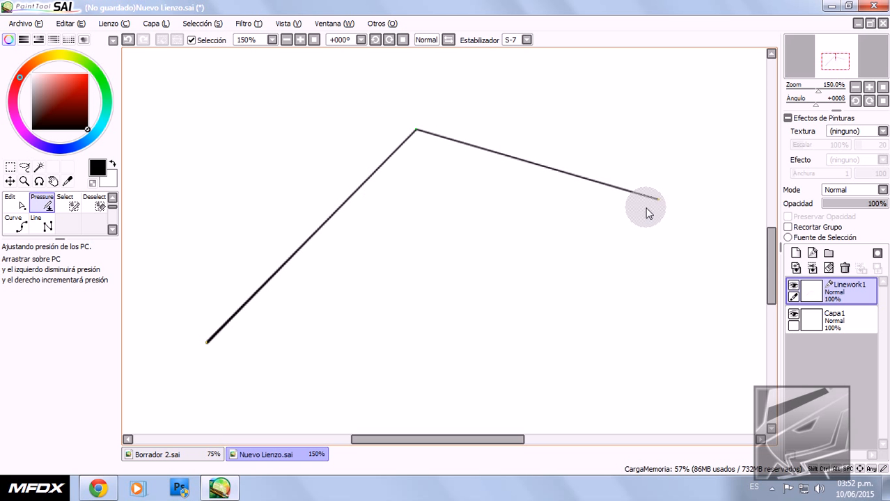
Step: Lower the pressure of the stroke's opposite end point until that end fades out, and examine the resulting taper
left_click_drag(659, 202, 165, 182)
scroll(439, 280, "down", 1)
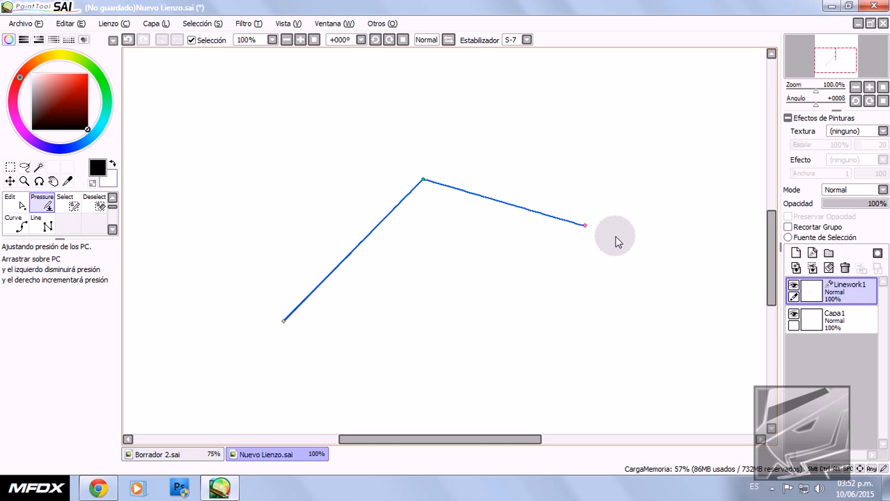
scroll(442, 167, "down", 1)
scroll(400, 268, "up", 2)
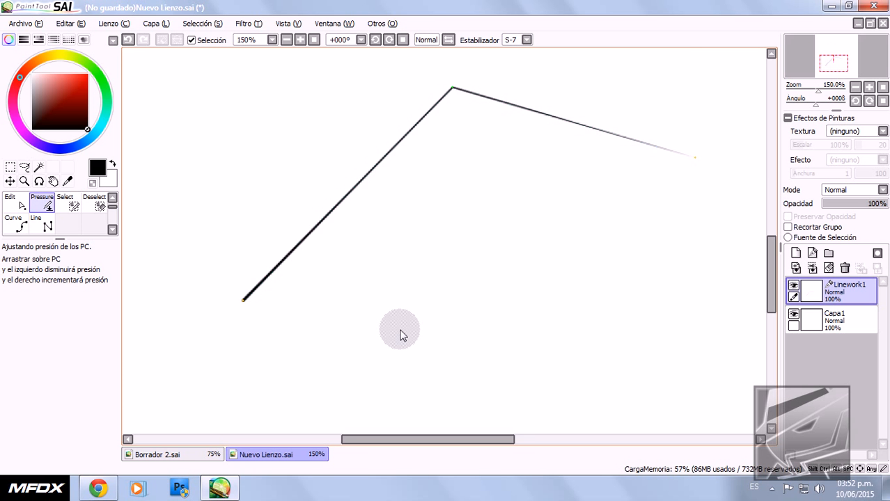
scroll(401, 334, "down", 1)
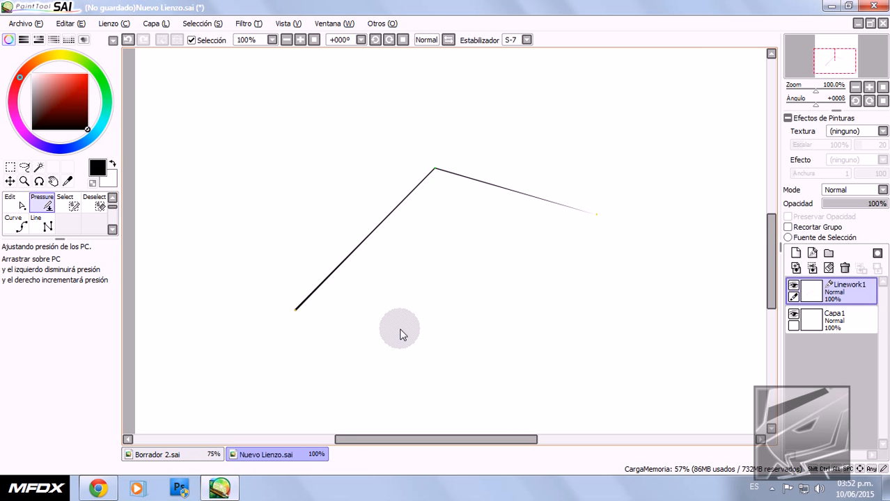
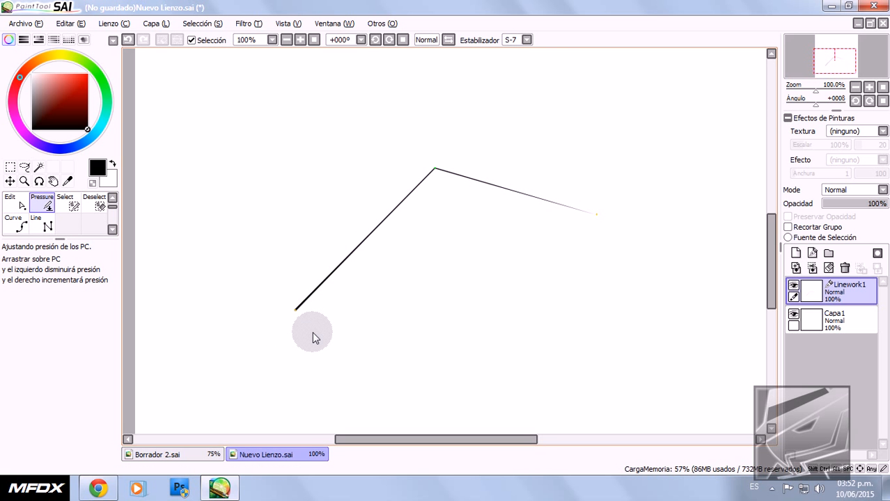
scroll(312, 323, "up", 2)
scroll(312, 319, "down", 3)
scroll(435, 289, "up", 2)
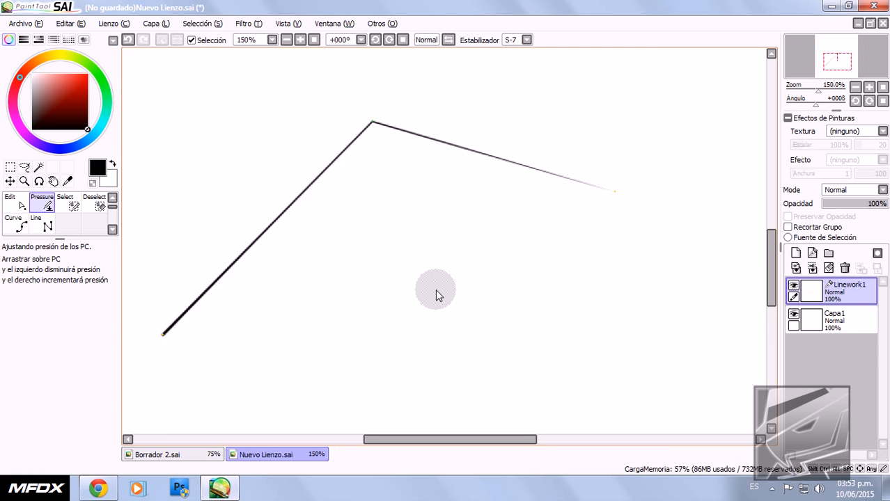
scroll(435, 289, "down", 2)
scroll(331, 314, "up", 2)
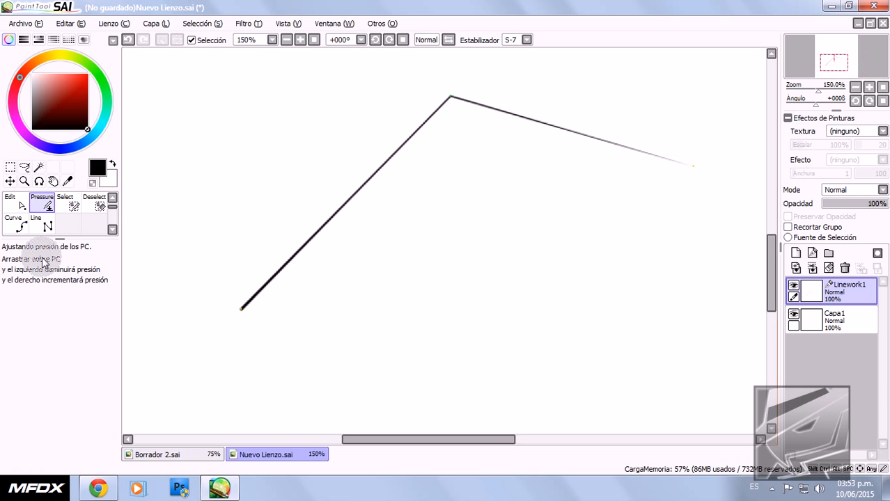
Step: Delete the angled stroke with the Edit tool's Borrar Trazo operation and close Nuevo Lienzo without saving
left_click(18, 208)
left_click(337, 211)
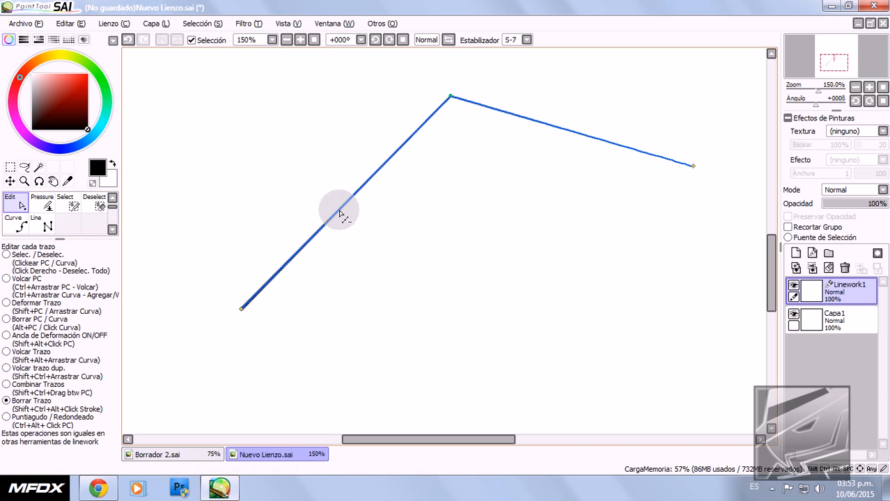
left_click(340, 207, "ctrl+alt+shift")
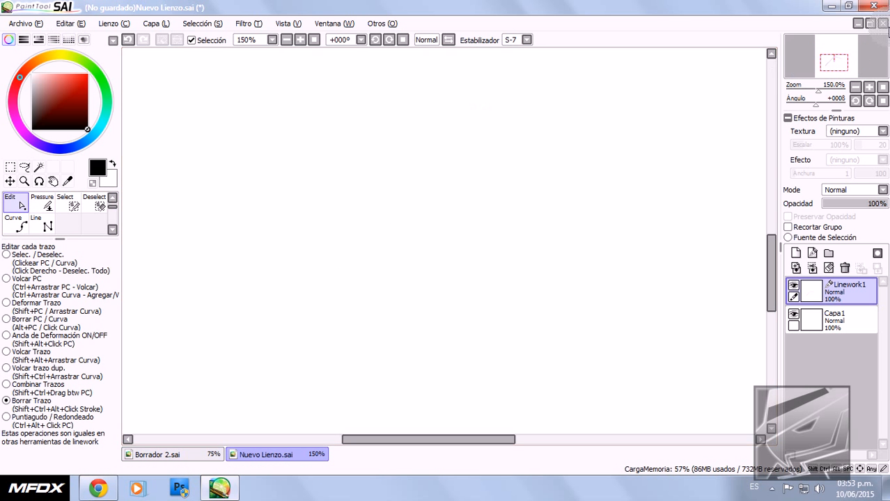
left_click(882, 23)
left_click(473, 289)
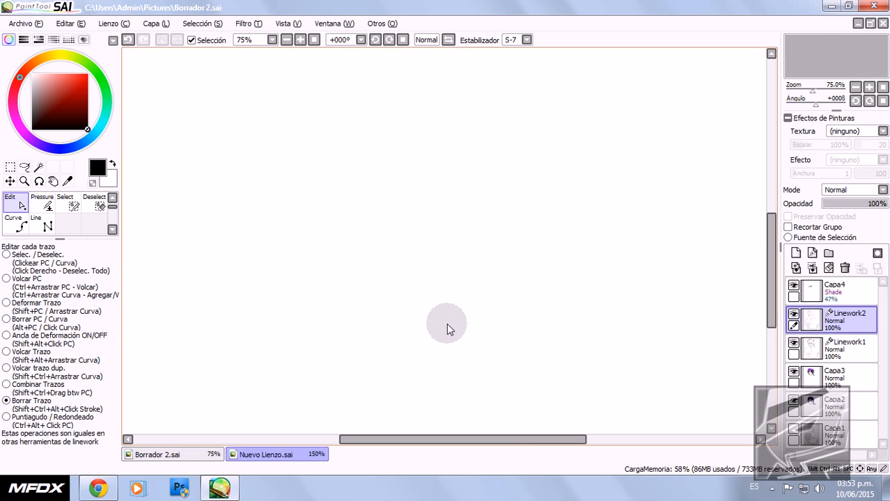
Step: Examine the hair and braid strokes and their control points on Linework2 of Borrador 2 with the Pressure tool
scroll(453, 261, "down", 3)
scroll(362, 212, "up", 3)
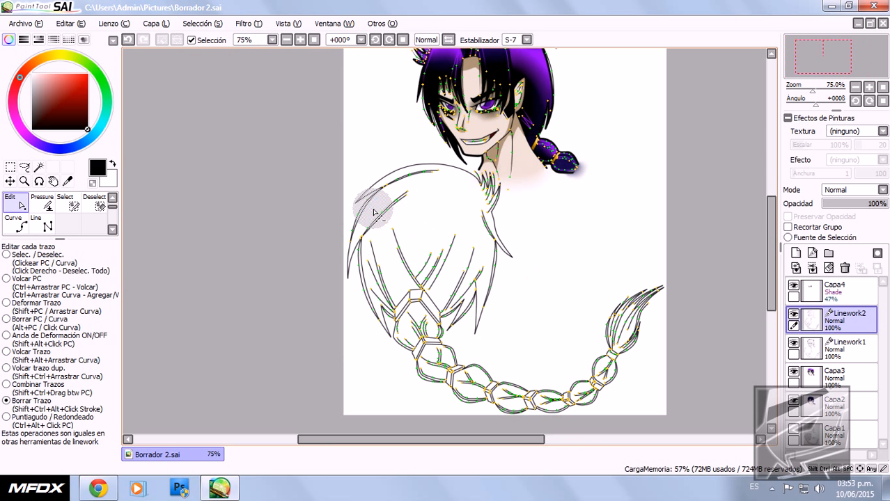
left_click(42, 207)
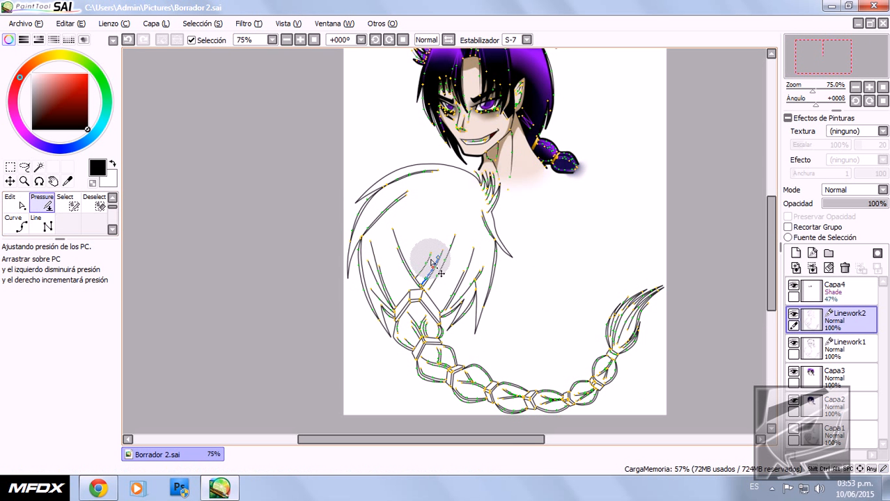
scroll(419, 198, "up", 2)
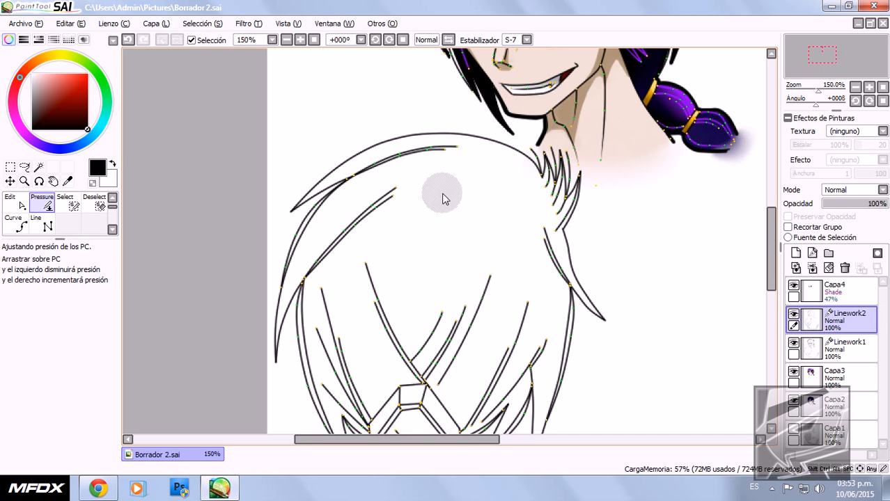
scroll(441, 193, "down", 2)
scroll(441, 215, "up", 1)
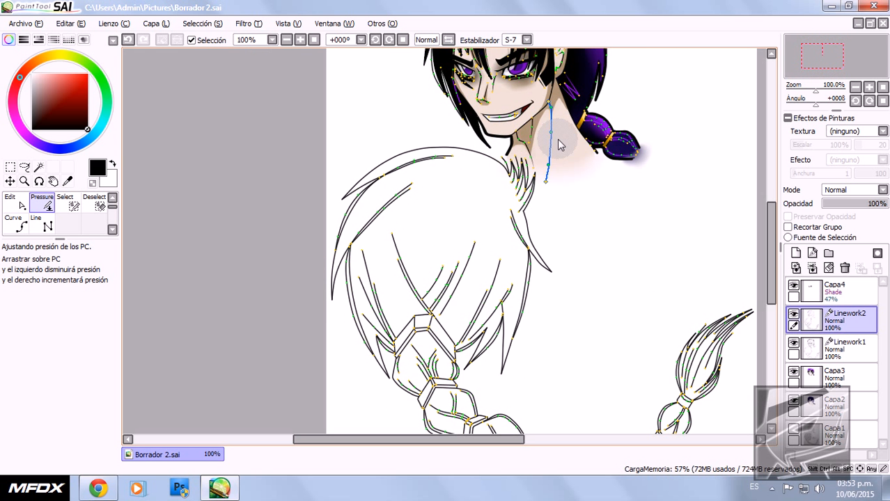
Step: Examine the neck, face and bangs strokes of the inked figure, including their tapered ends and overall look
scroll(558, 144, "up", 1)
scroll(559, 145, "up", 2)
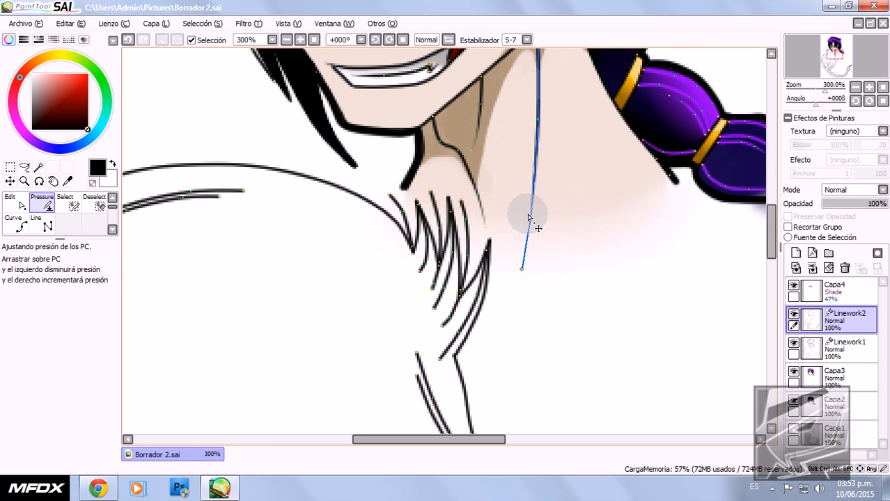
scroll(477, 214, "down", 3)
scroll(411, 104, "up", 2)
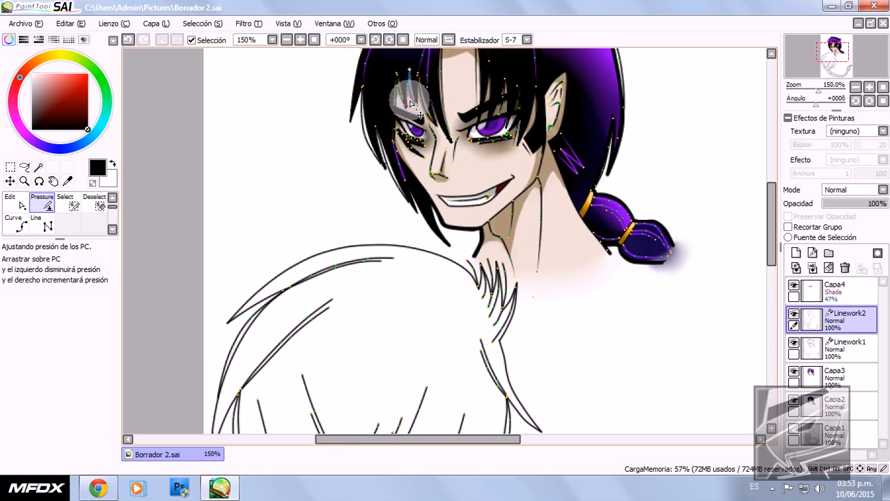
scroll(411, 103, "up", 1)
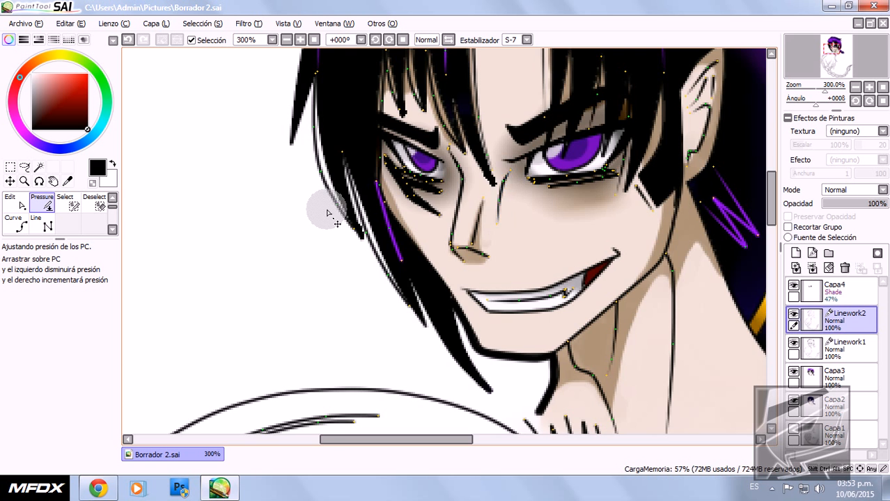
scroll(329, 214, "down", 3)
scroll(327, 213, "down", 1)
scroll(282, 317, "down", 2)
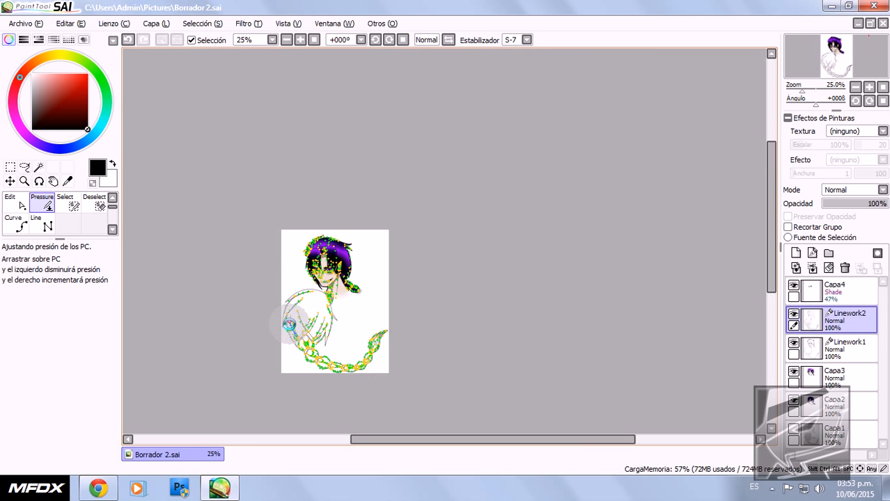
scroll(300, 338, "up", 4)
scroll(298, 308, "down", 1)
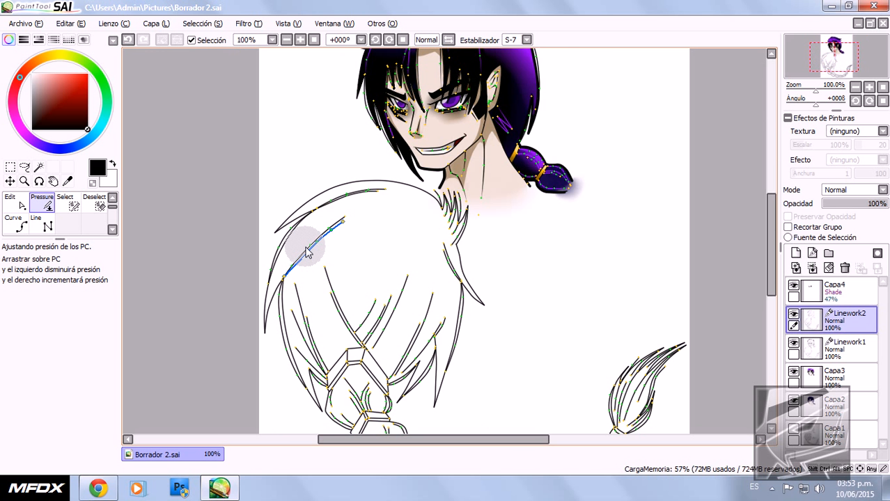
Step: With the Pressure tool, fade the outer stroke of the uppermost inner hair pair by lowering its end point to 0% and reducing its intermediate points
scroll(306, 252, "up", 3)
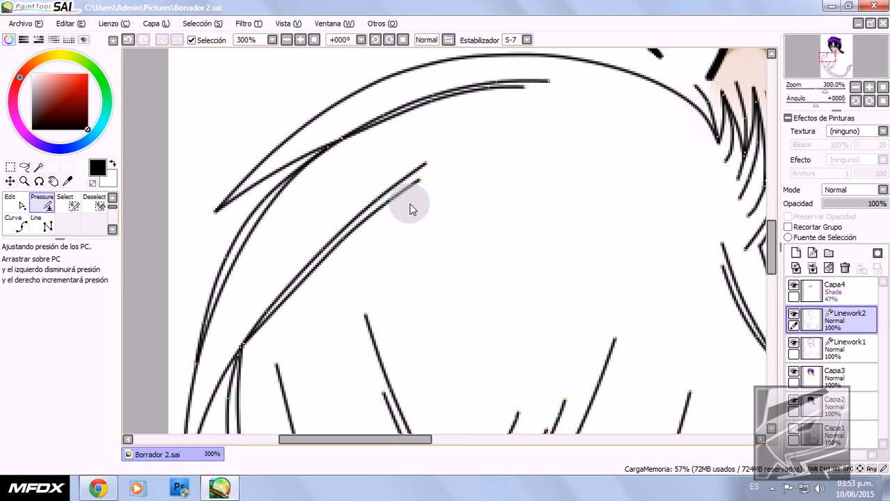
scroll(375, 250, "down", 1)
scroll(445, 131, "up", 2)
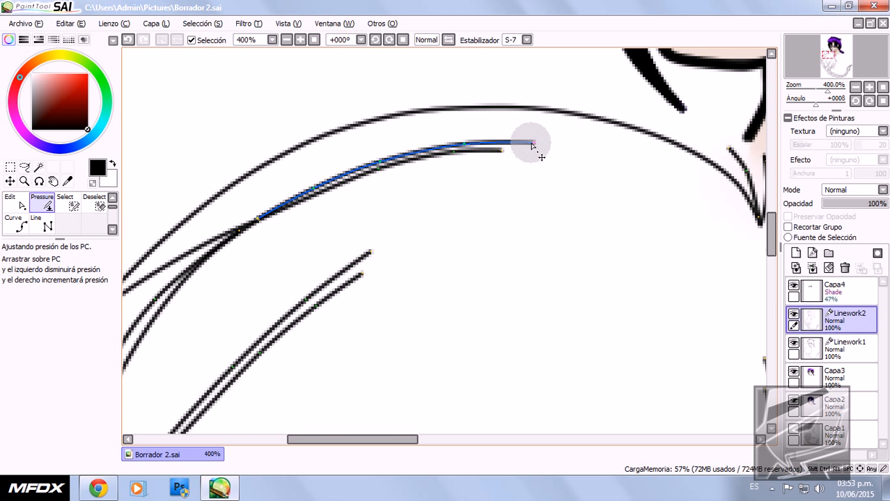
mouse_move(532, 145)
left_mouse_down()
mouse_move(199, 155)
mouse_move(14, 212)
left_mouse_up()
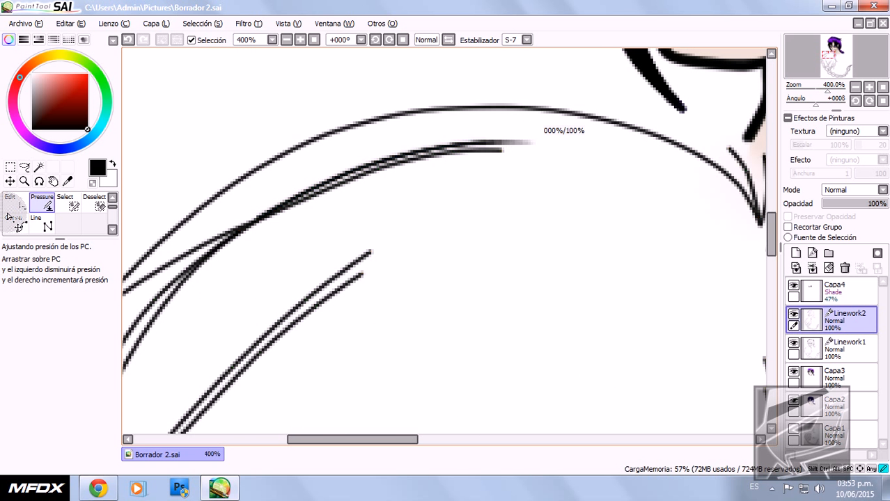
mouse_move(462, 145)
left_mouse_down()
mouse_move(212, 151)
mouse_move(232, 149)
left_mouse_up()
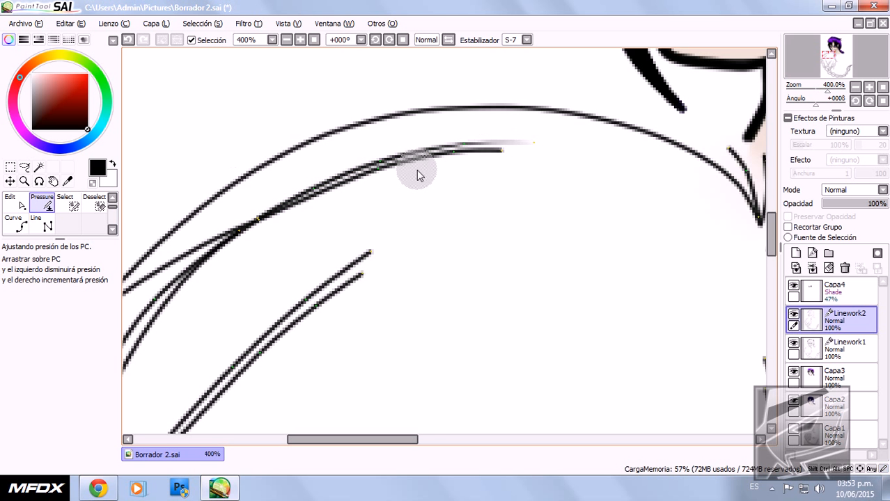
mouse_move(380, 167)
left_mouse_down()
mouse_move(223, 163)
mouse_move(244, 168)
left_mouse_up()
Step: Taper the inner stroke of the same uppermost hair pair by lowering the pressure of its end and intermediate points
mouse_move(501, 151)
left_mouse_down()
mouse_move(467, 145)
mouse_move(3, 230)
left_mouse_up()
mouse_move(453, 149)
left_mouse_down()
mouse_move(289, 154)
mouse_move(216, 169)
left_mouse_up()
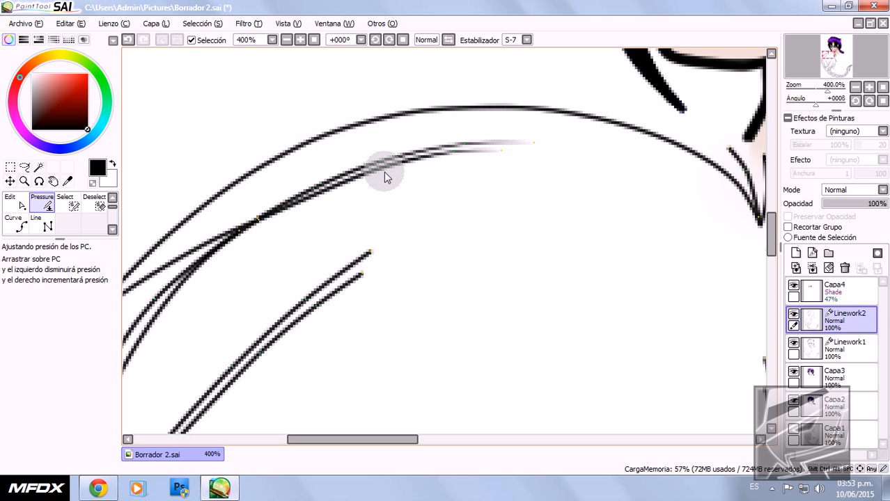
mouse_move(380, 171)
left_mouse_down()
mouse_move(142, 188)
mouse_move(446, 220)
left_mouse_up()
scroll(446, 220, "down", 2)
scroll(448, 221, "down", 1)
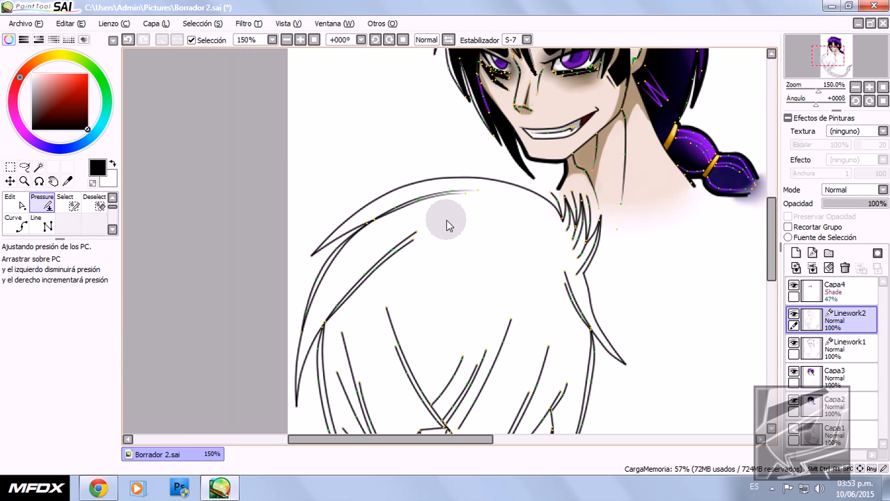
Step: Fade the upper stroke of the second, diagonal hair pair by lowering the pressure at its tip and along its intermediate points
scroll(376, 295, "up", 2)
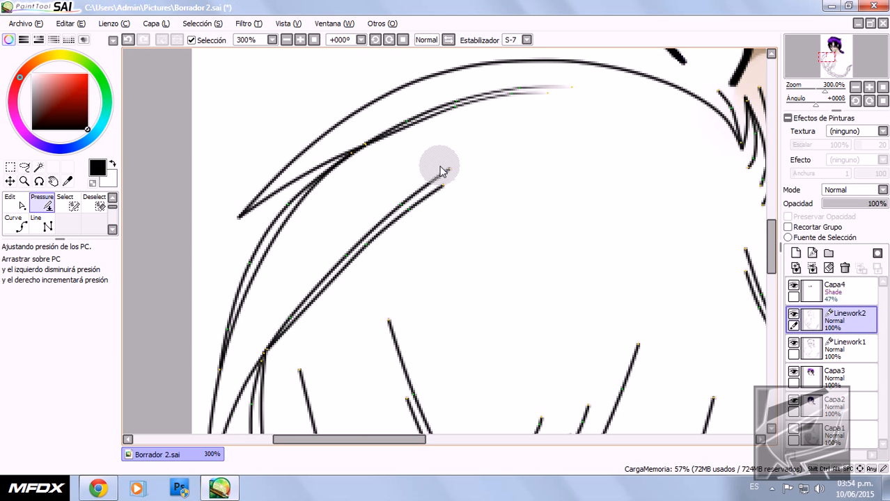
left_click_drag(445, 168, 39, 205)
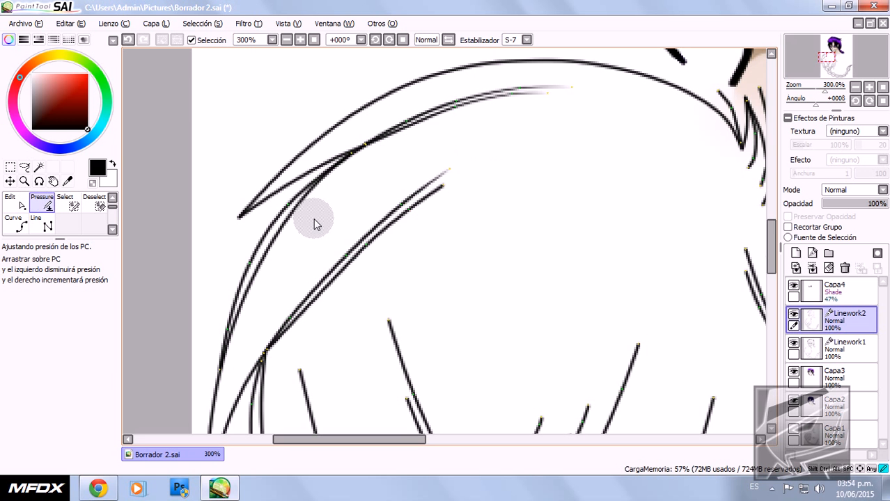
left_click_drag(402, 204, 235, 208)
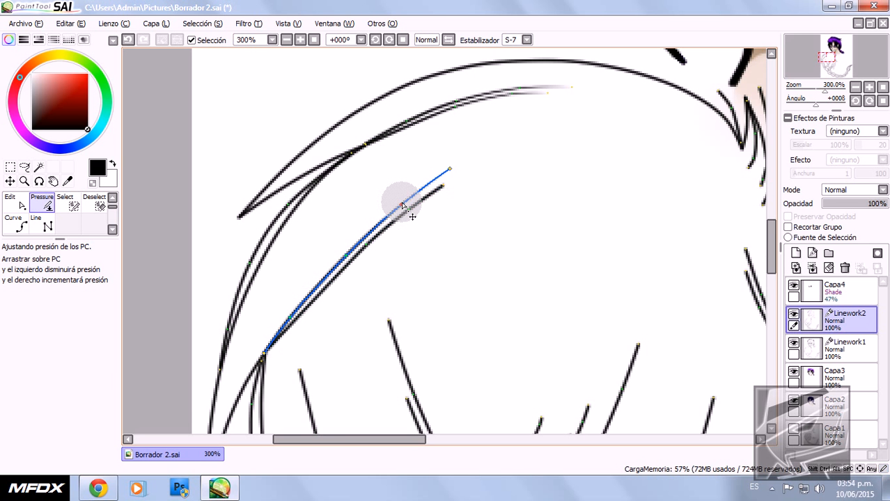
left_click_drag(344, 254, 224, 258)
Step: Taper the lower stroke of the diagonal hair pair by lowering the pressure at its tip and intermediate points
left_click_drag(539, 244, 617, 200)
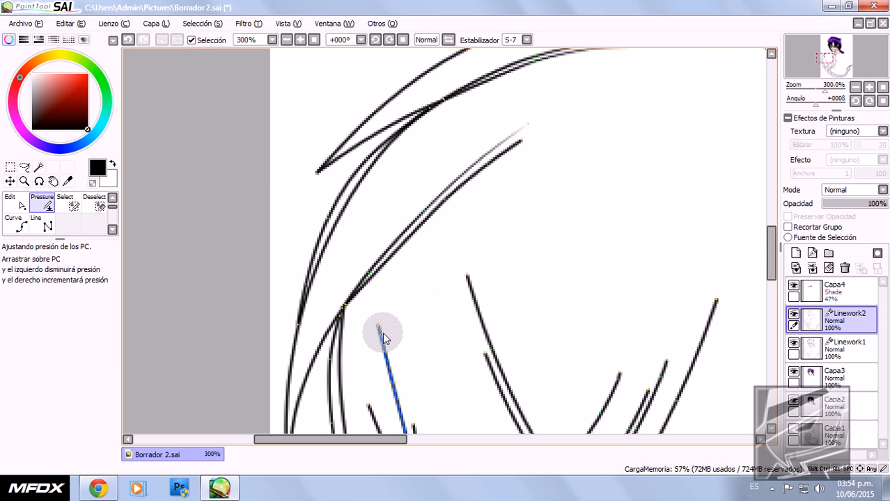
left_click_drag(521, 142, 115, 204)
mouse_move(487, 159)
left_mouse_down()
mouse_move(215, 172)
mouse_move(295, 174)
left_mouse_up()
mouse_move(446, 206)
left_mouse_down()
mouse_move(441, 199)
mouse_move(227, 216)
mouse_move(248, 214)
left_mouse_up()
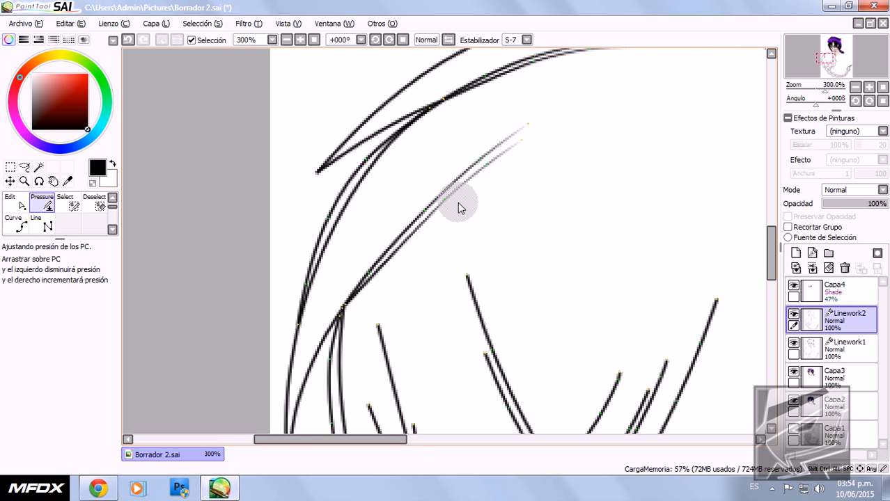
Step: Adjust the lower diagonal stroke's middle and lower points so its curve runs closer to the neighbouring stroke
left_click_drag(449, 200, 488, 200)
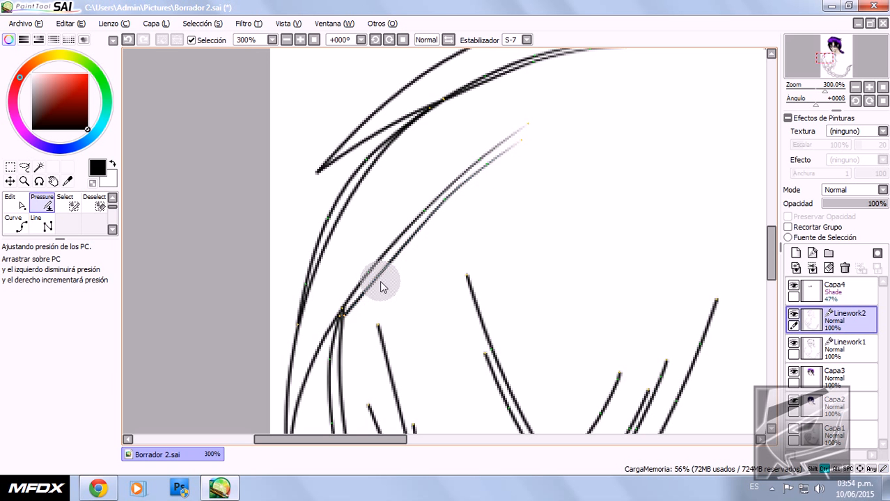
left_click_drag(381, 278, 376, 278)
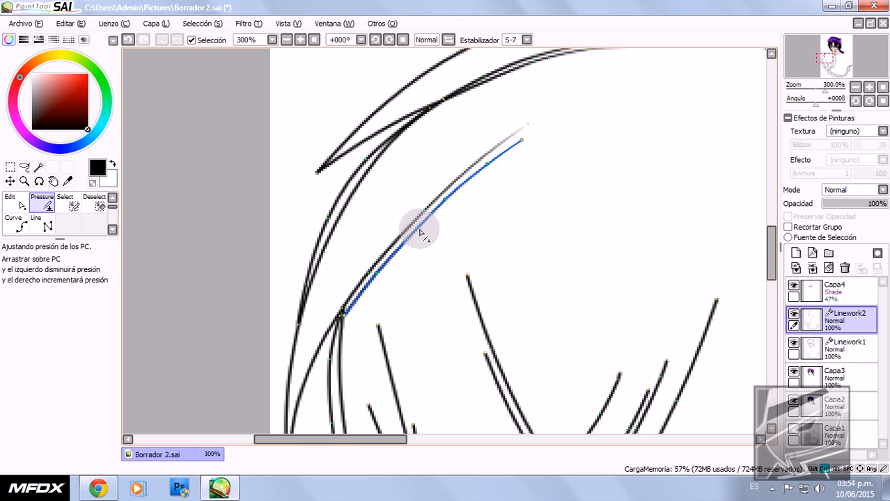
left_click_drag(420, 233, 414, 237)
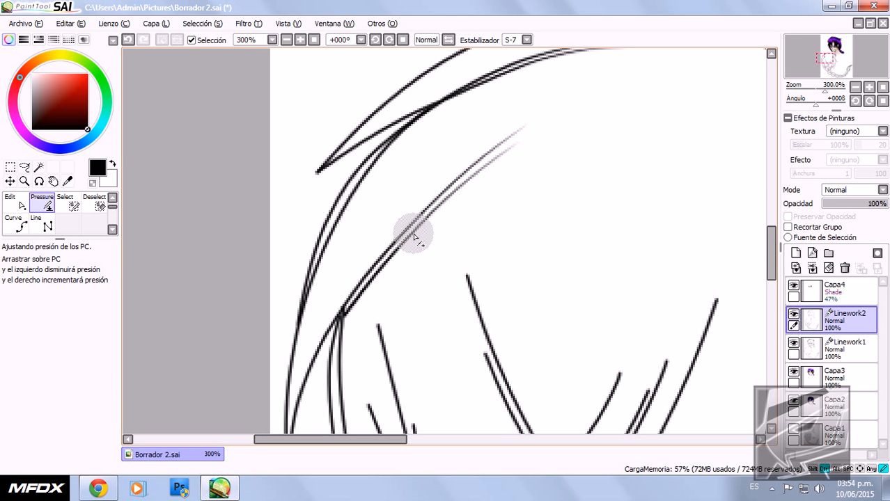
Step: Fade the upper end of the long hair stroke beside the left outline by lowering its tip and intermediate pressure
scroll(421, 262, "down", 3)
scroll(425, 326, "up", 2)
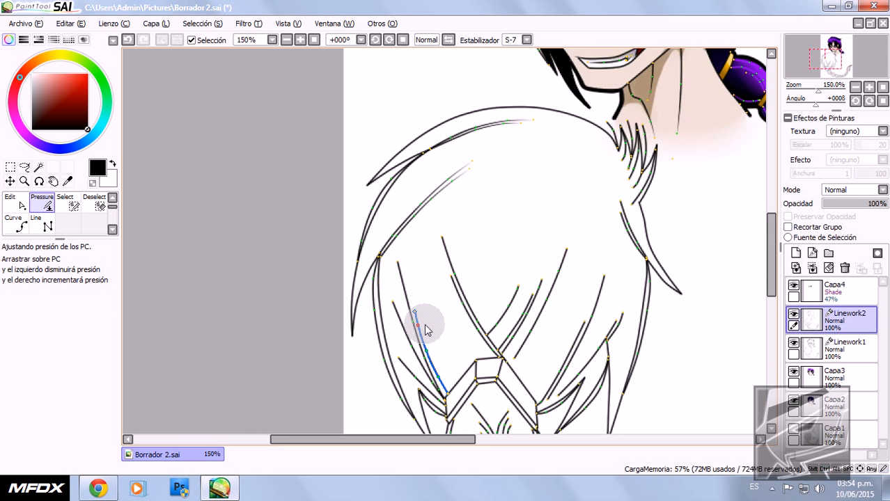
scroll(426, 331, "up", 1)
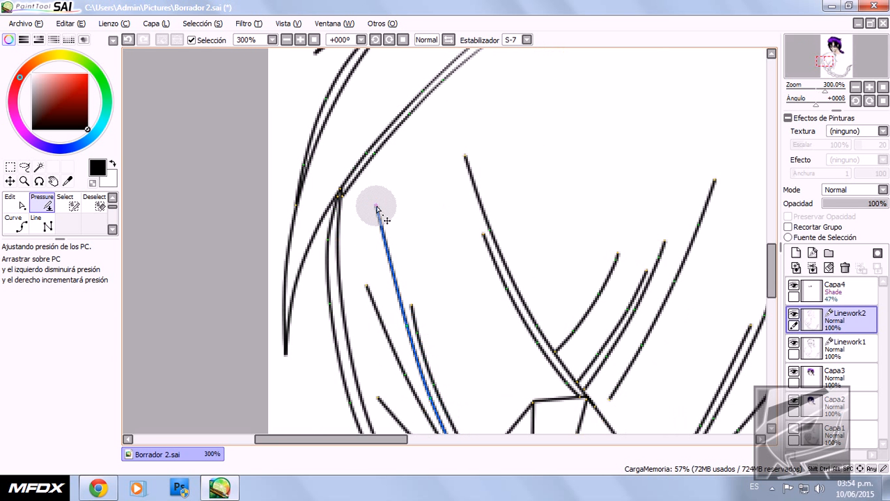
scroll(328, 285, "down", 1)
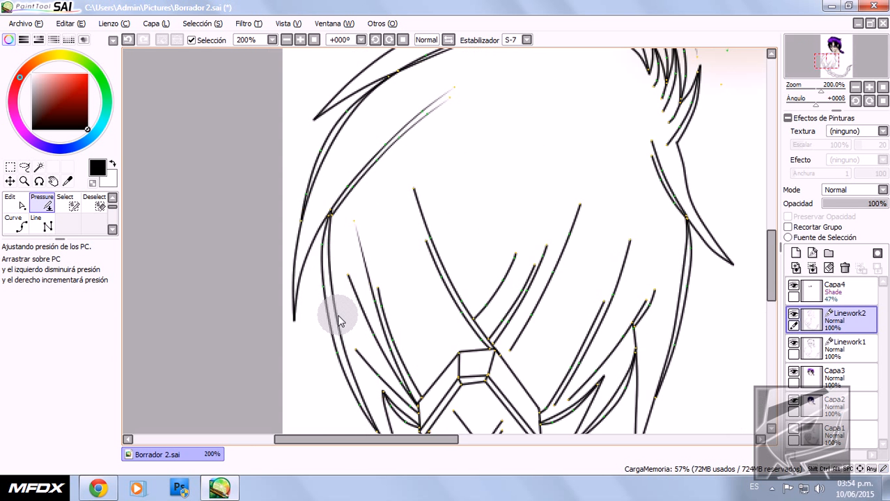
scroll(348, 341, "down", 2)
scroll(357, 363, "up", 2)
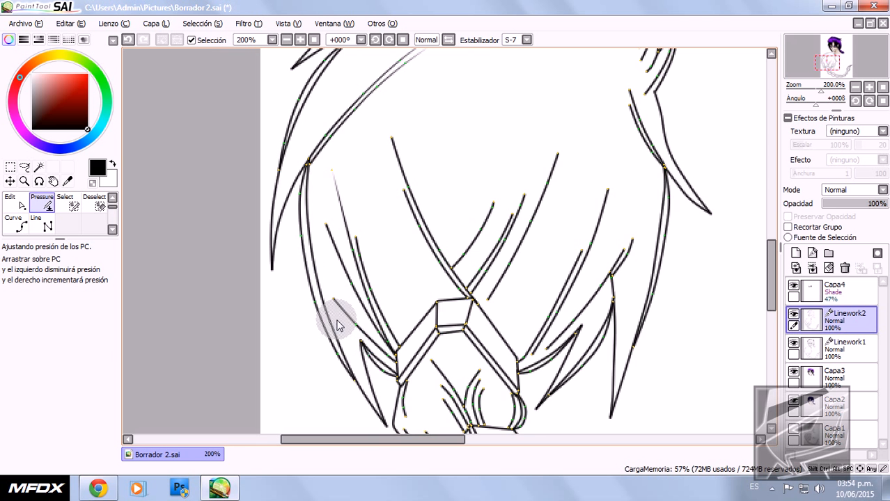
scroll(338, 324, "up", 2)
left_click_drag(373, 185, 249, 196)
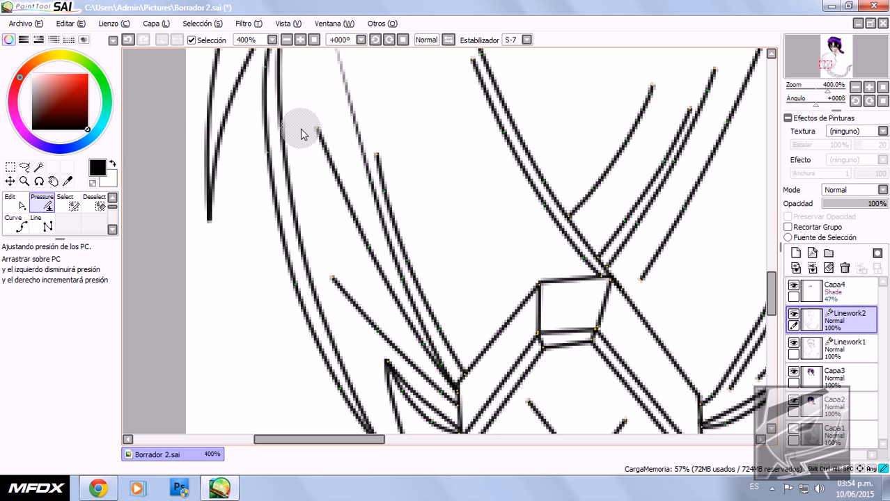
Step: Lower the tip and intermediate pressures of the two shorter hair strokes beneath it, fading their upper ends
mouse_move(318, 129)
left_mouse_down()
mouse_move(28, 184)
mouse_move(112, 199)
left_mouse_up()
left_click_drag(317, 128, 236, 134)
mouse_move(371, 253)
left_mouse_down()
mouse_move(312, 245)
mouse_move(10, 301)
left_mouse_up()
mouse_move(383, 341)
left_mouse_down()
mouse_move(249, 372)
mouse_move(216, 356)
left_mouse_up()
scroll(274, 284, "down", 3)
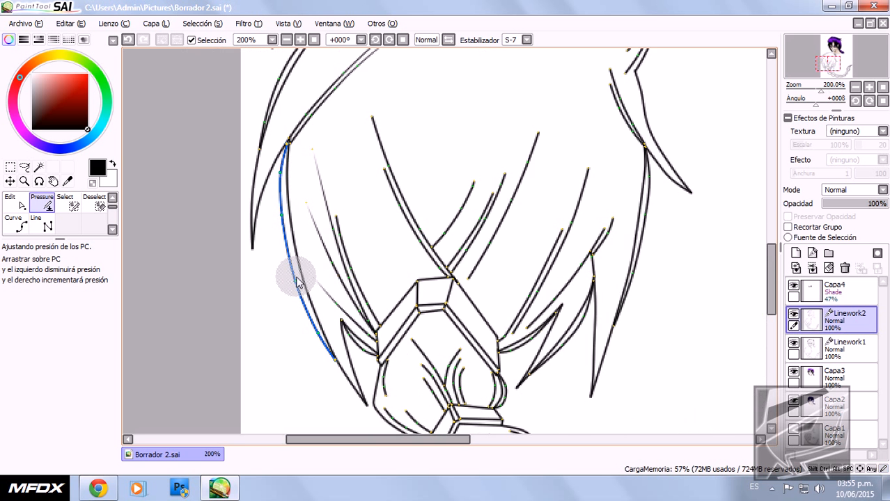
Step: Taper the remaining inner stroke of the left hair group by reducing the pressure at its tip and along its upper part
scroll(314, 253, "up", 2)
left_click_drag(348, 199, 10, 218)
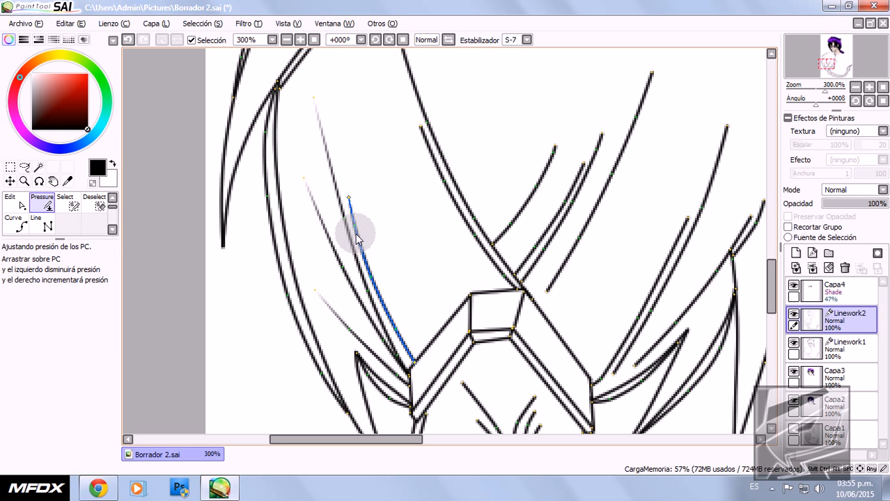
mouse_move(355, 225)
left_mouse_down()
mouse_move(111, 232)
mouse_move(219, 239)
mouse_move(179, 241)
left_mouse_up()
left_click_drag(367, 282, 293, 279)
scroll(295, 279, "down", 3)
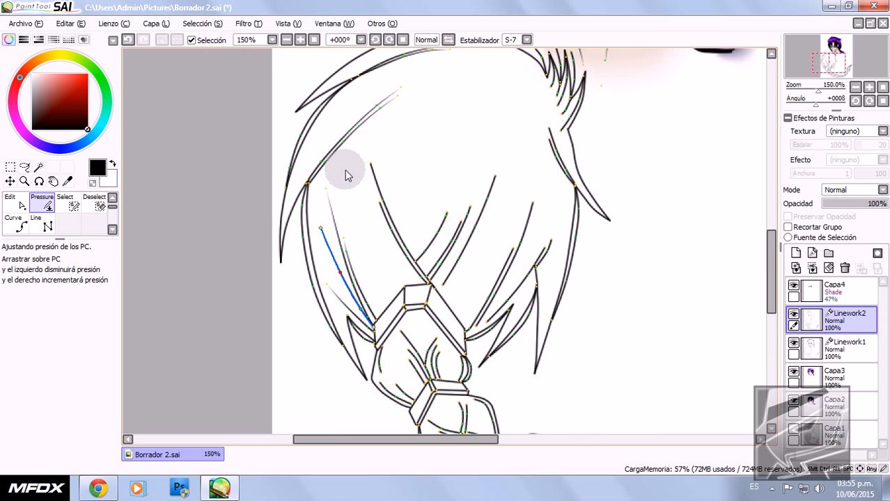
Step: Fade the upper ends of the two parallel central strokes descending to the braid's band by lowering their point pressures
scroll(355, 192, "up", 3)
left_click_drag(403, 214, 65, 232)
mouse_move(426, 271)
left_mouse_down()
mouse_move(230, 279)
mouse_move(257, 285)
left_mouse_up()
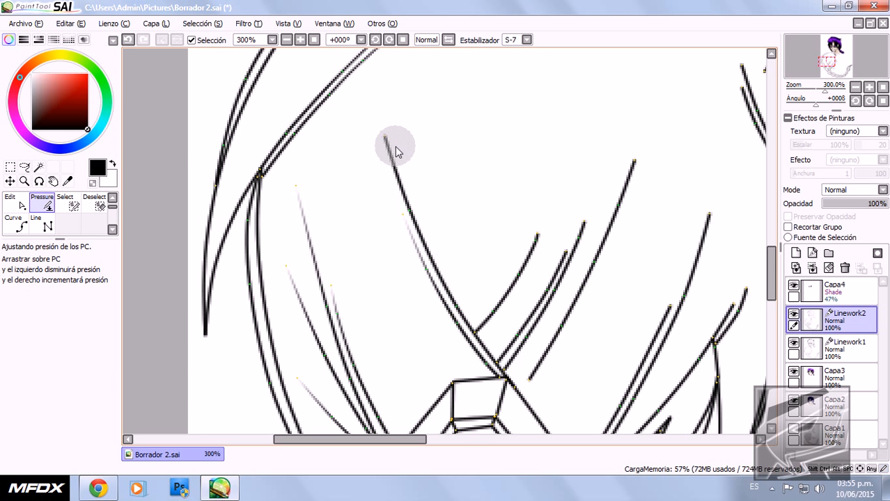
left_click_drag(388, 137, 29, 200)
mouse_move(411, 213)
left_mouse_down()
mouse_move(277, 242)
mouse_move(404, 296)
left_mouse_up()
left_click_drag(460, 311, 357, 312)
scroll(481, 316, "down", 3)
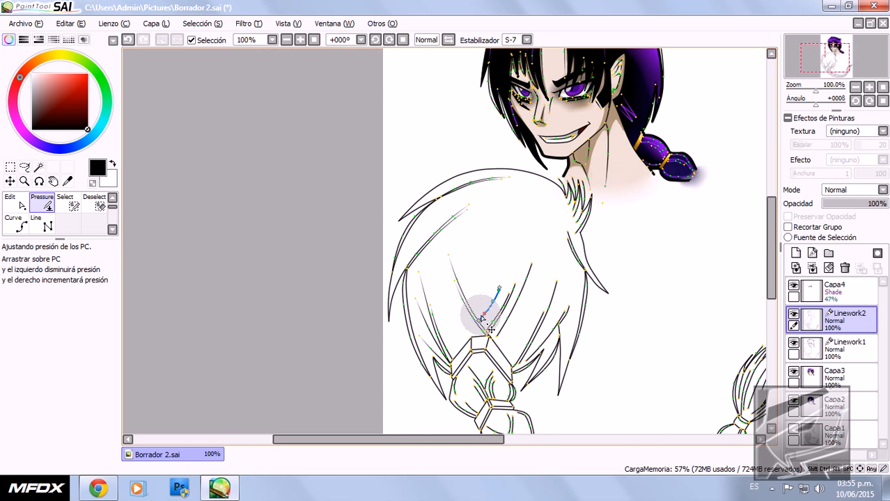
Step: Lower the pressure along the short curved stroke branching right from the central pair, fading it toward its upper tip
scroll(581, 349, "up", 1)
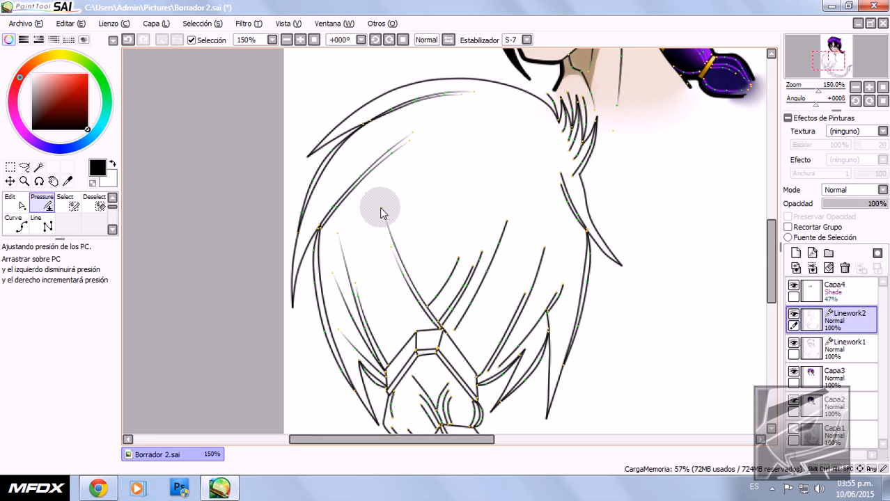
scroll(425, 294, "up", 3)
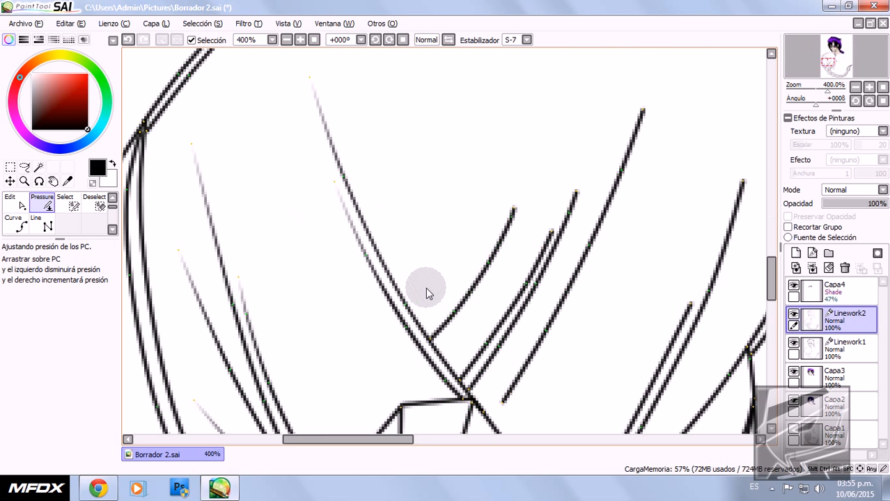
left_click_drag(514, 208, 98, 202)
left_click_drag(513, 211, 252, 234)
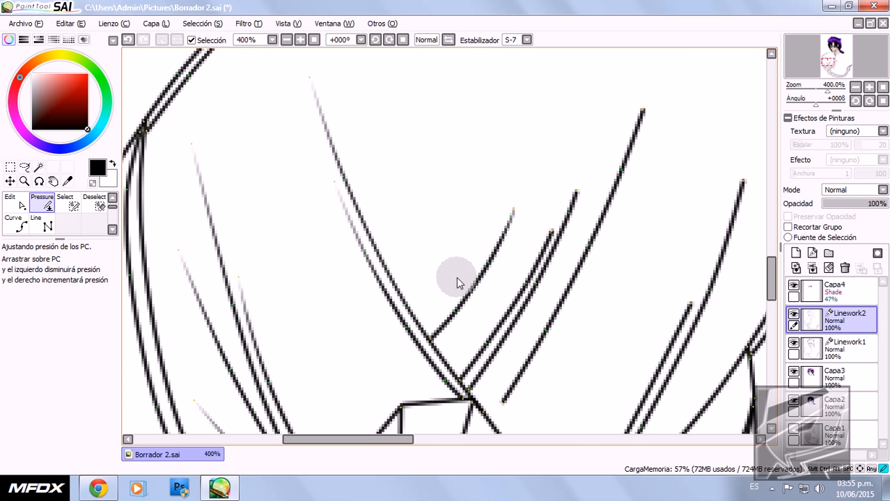
left_click_drag(487, 259, 255, 248)
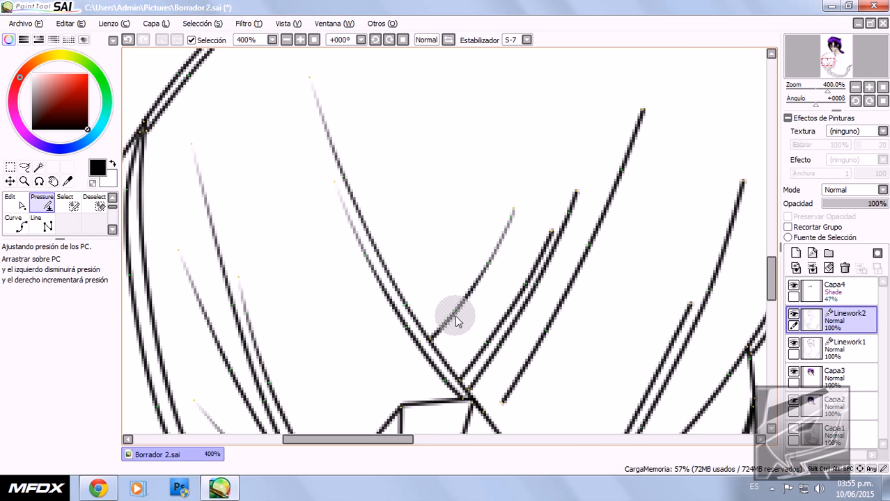
left_click_drag(455, 314, 315, 309)
Step: Fade the upper ends of the two parallel strokes rising right of the central pair by lowering their tip and intermediate pressures
scroll(354, 282, "down", 2)
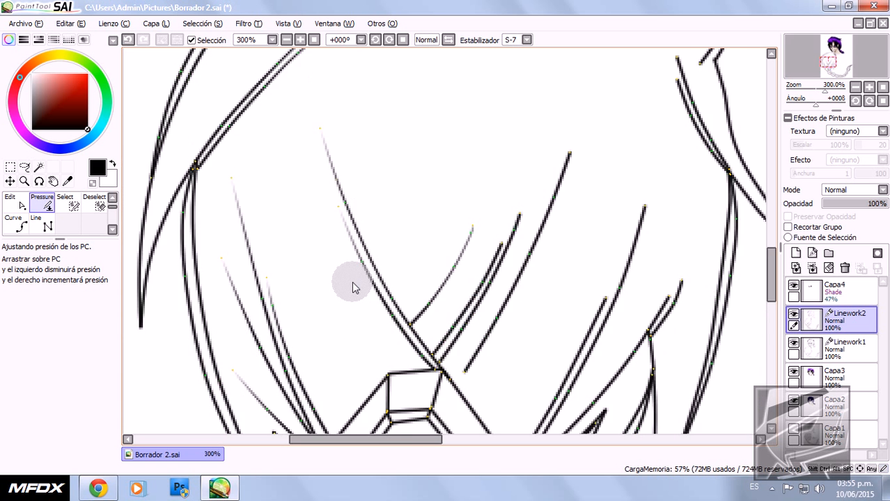
scroll(404, 293, "up", 1)
left_click_drag(431, 231, 50, 227)
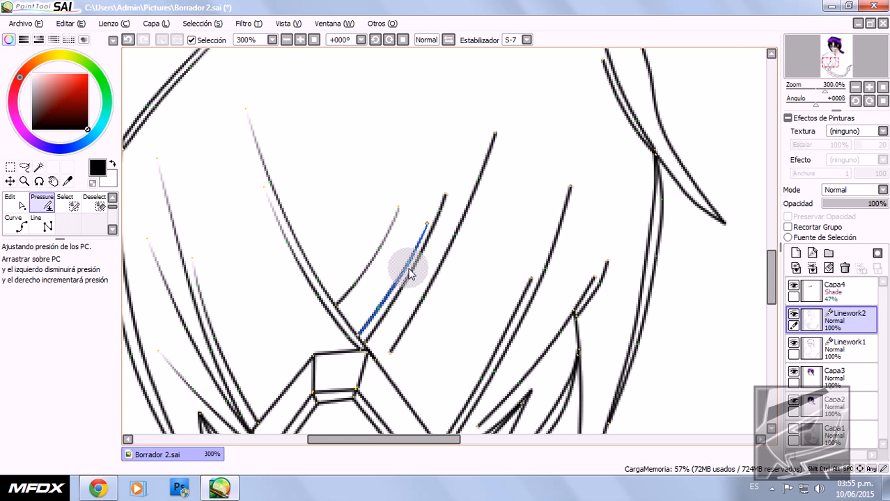
left_click_drag(406, 267, 246, 263)
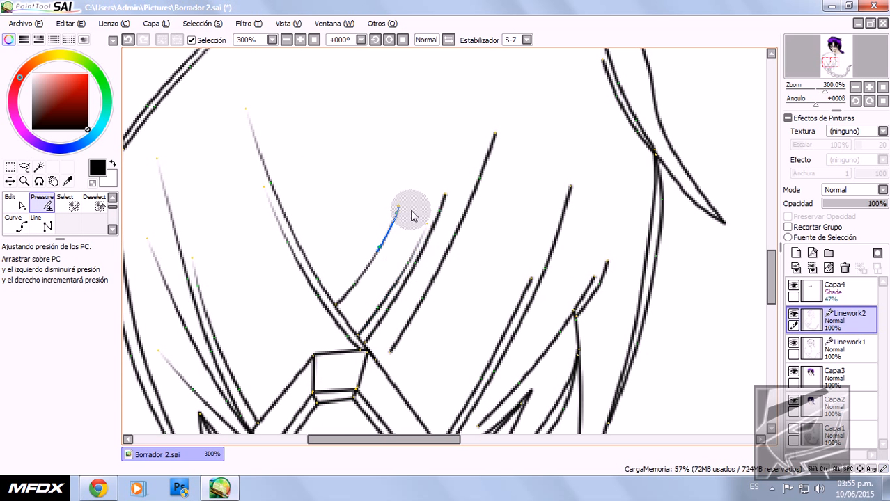
left_click_drag(445, 198, 139, 205)
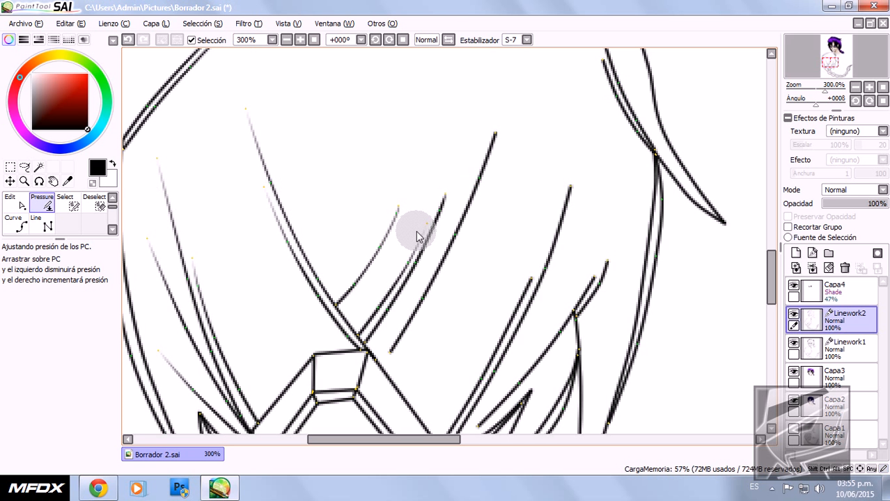
left_click_drag(440, 212, 293, 263)
left_click_drag(412, 264, 258, 266)
Step: Taper both ends of the long single stroke right of that pair by lowering the pressure of its end points and neighbouring points
scroll(291, 278, "down", 2)
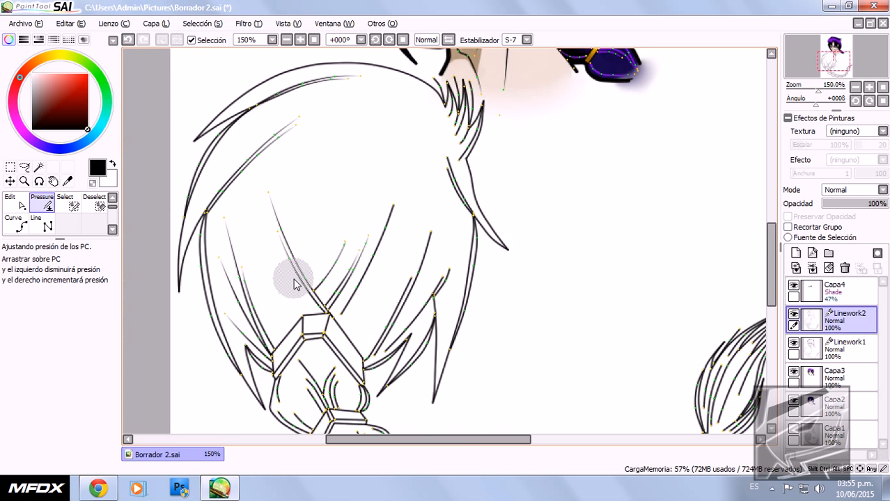
scroll(296, 296, "up", 1)
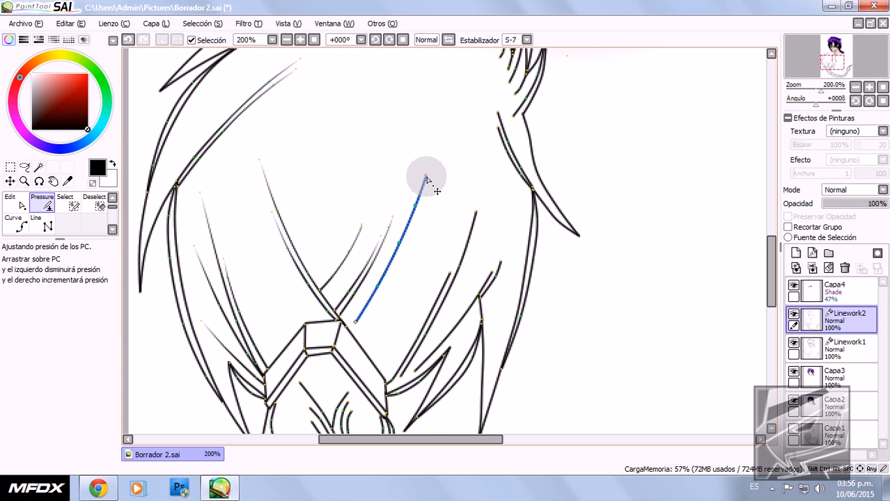
left_click_drag(425, 176, 94, 174)
scroll(315, 272, "up", 1)
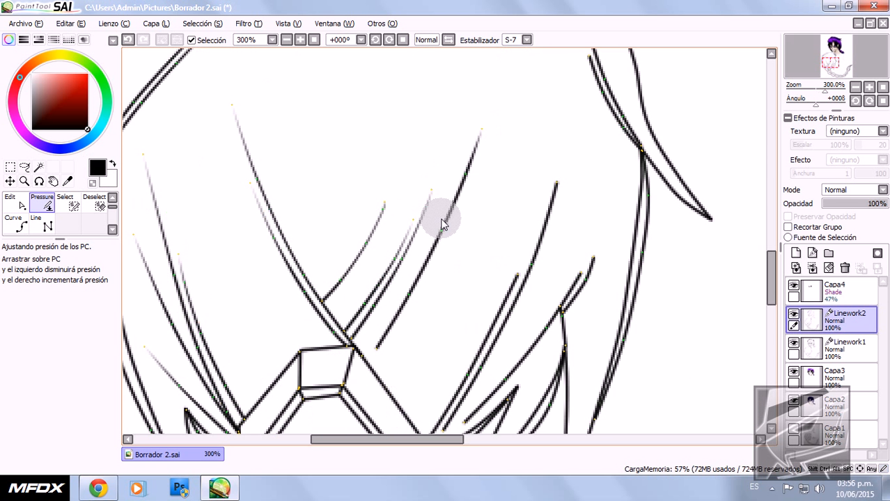
left_click_drag(467, 185, 300, 185)
left_click_drag(376, 346, 62, 330)
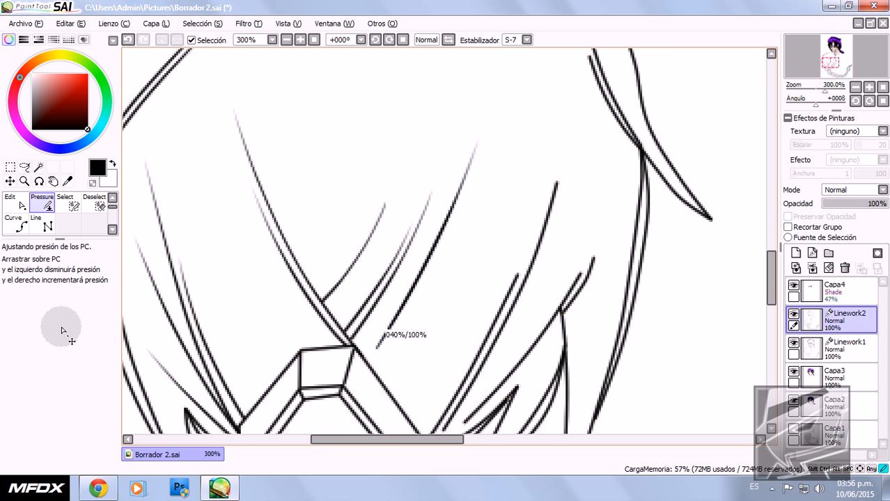
left_click_drag(408, 294, 294, 292)
Step: Fade the upper parts of the two parallel strokes in the right hair group, lowering the longer stroke's tip pressure to 0%
scroll(317, 294, "down", 1)
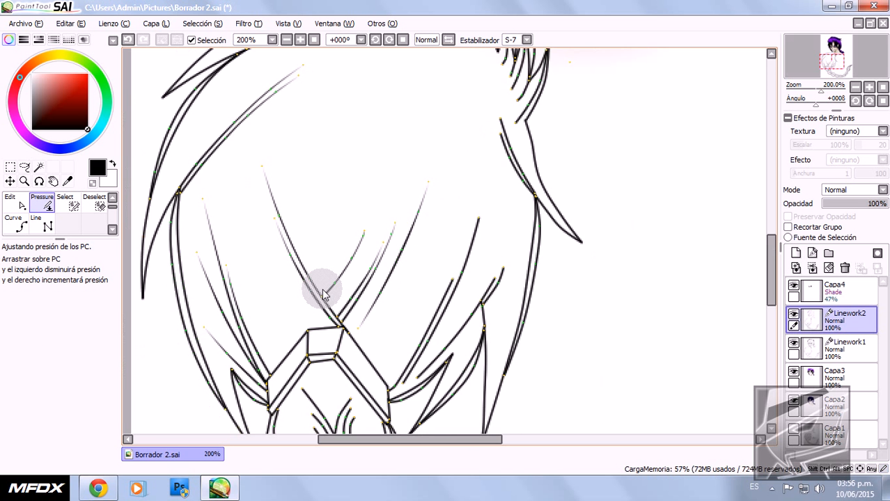
scroll(409, 410, "up", 1)
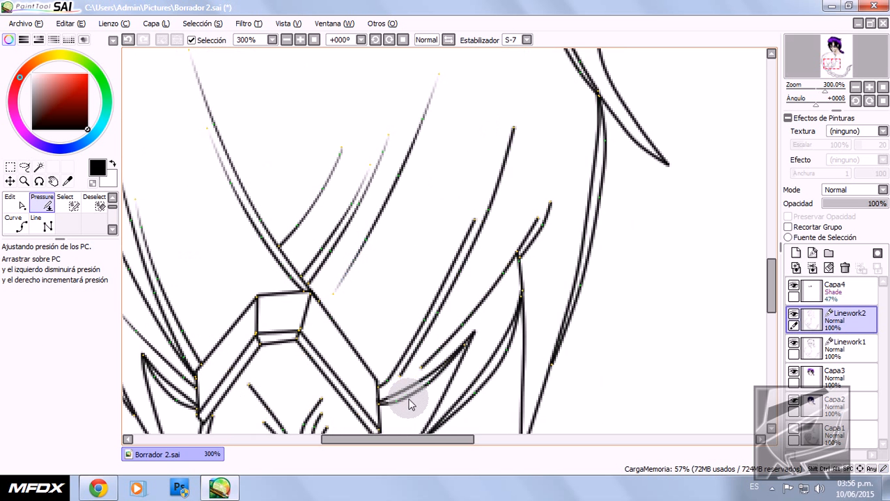
left_click(475, 222)
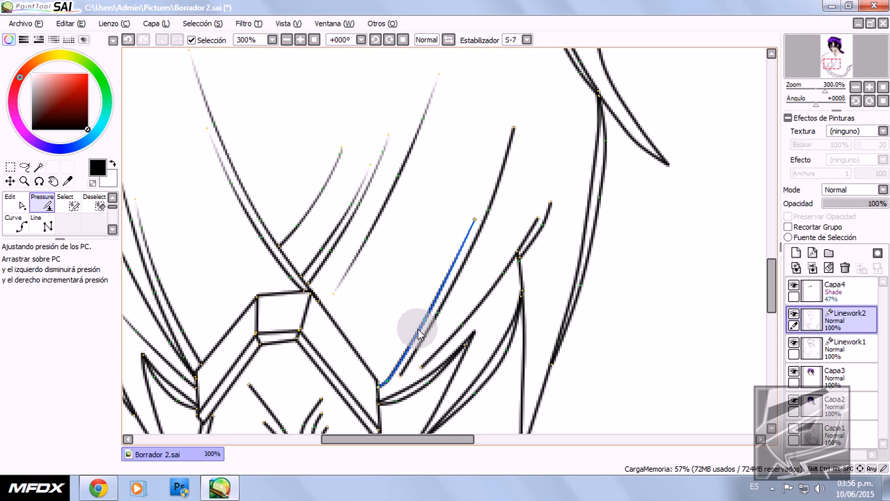
mouse_move(418, 330)
left_mouse_down()
mouse_move(421, 317)
mouse_move(278, 314)
left_mouse_up()
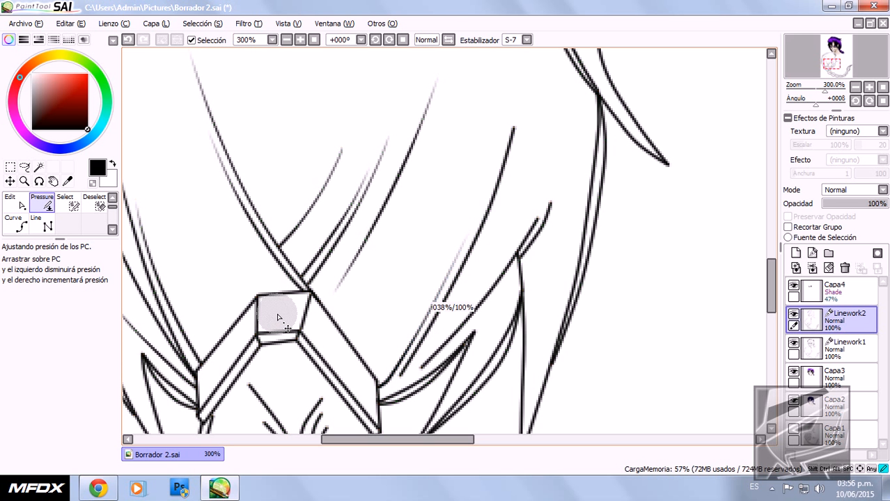
left_click_drag(523, 136, 170, 153)
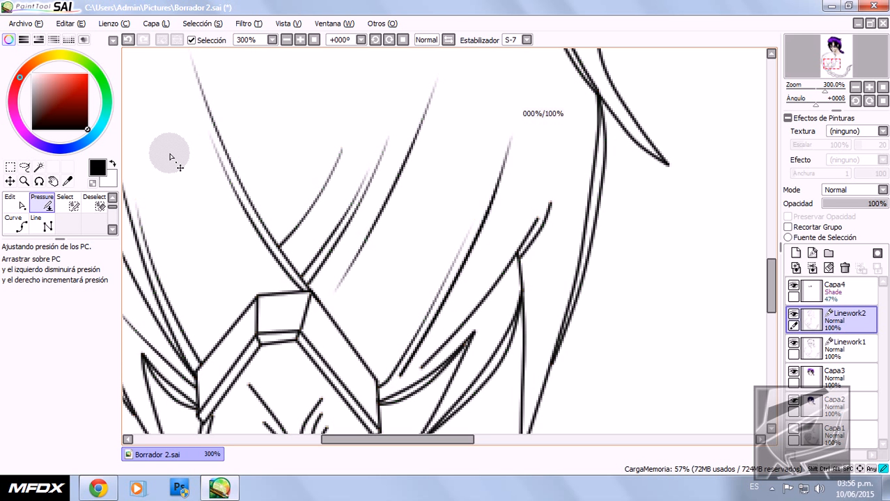
left_click_drag(489, 213, 339, 214)
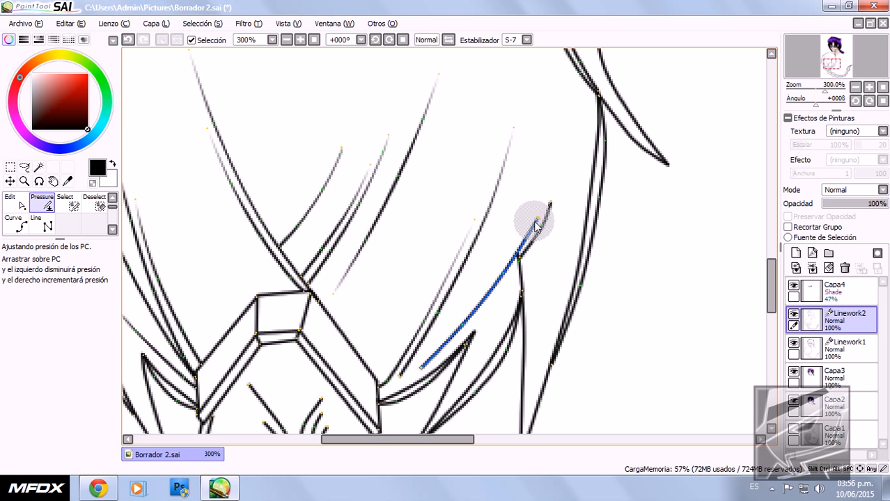
Step: Fade the tips of the two short strokes atop the right pointed lock, and reduce the longer one's lower end to 0% pressure
left_click_drag(537, 219, 358, 228)
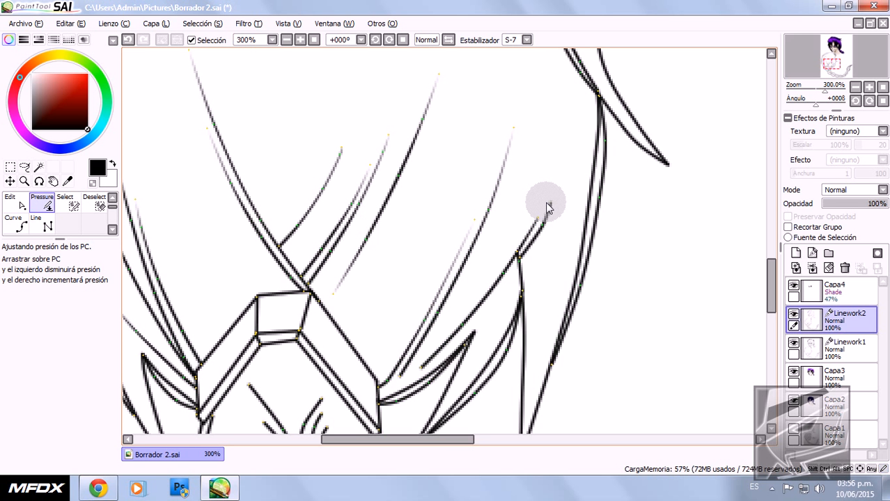
left_click_drag(549, 205, 345, 205)
left_click_drag(540, 222, 393, 230)
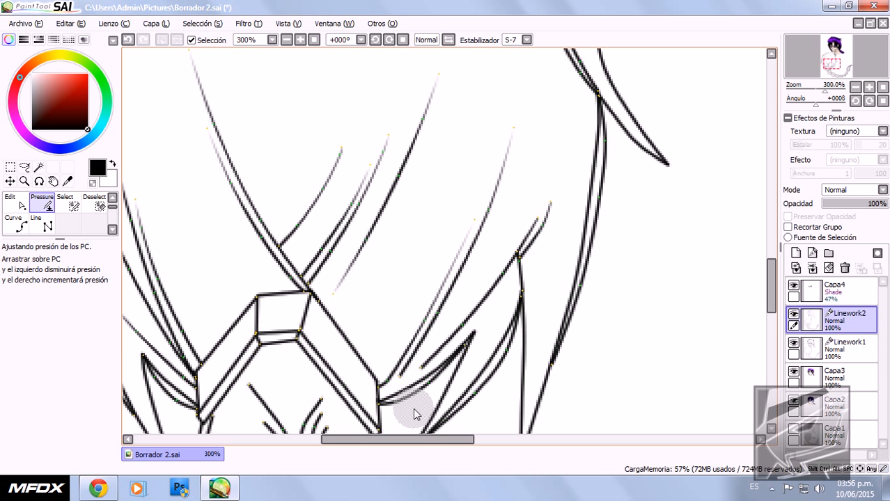
mouse_move(419, 365)
left_mouse_down()
mouse_move(221, 357)
mouse_move(162, 342)
left_mouse_up()
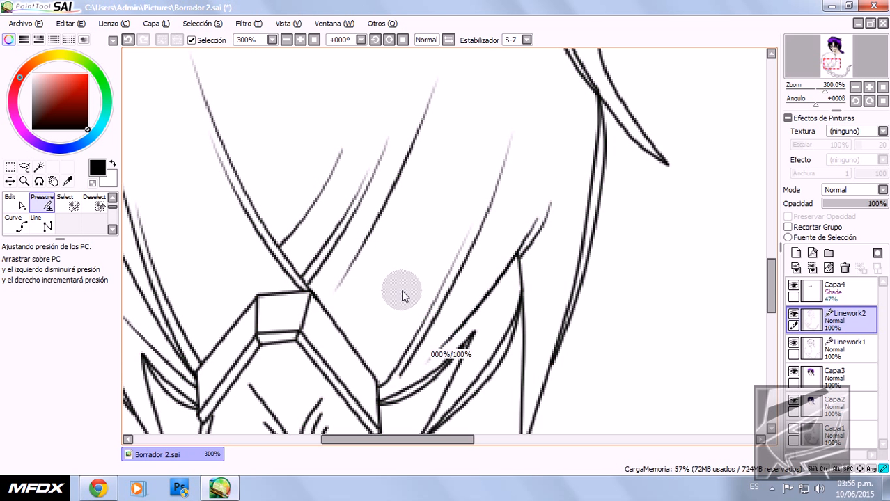
left_click_drag(461, 325, 321, 333)
Step: Taper the upper ends of the two short strokes on the hair's right edge below the neck tuft, with the lower stroke's tip at 0% pressure
scroll(505, 296, "down", 1)
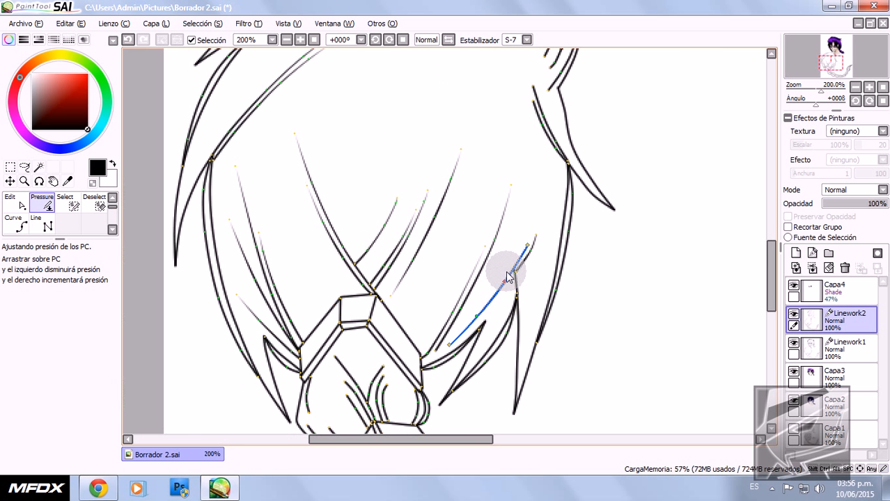
scroll(487, 233, "down", 3)
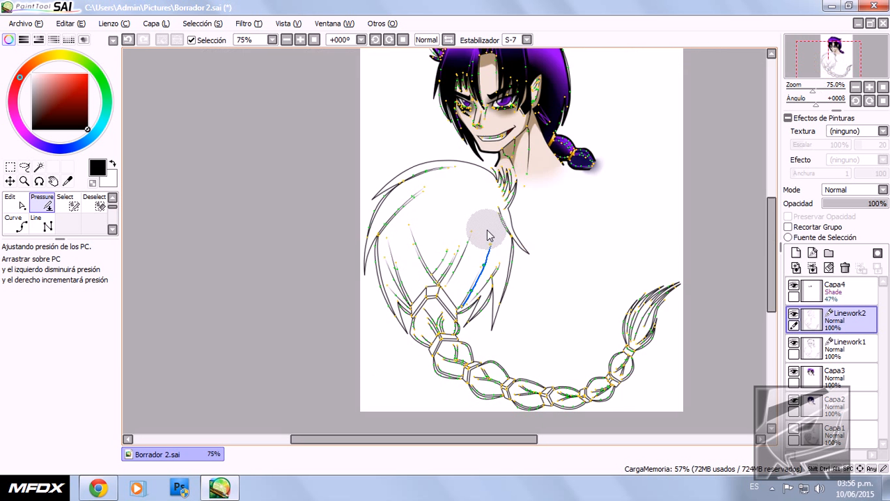
scroll(496, 219, "up", 5)
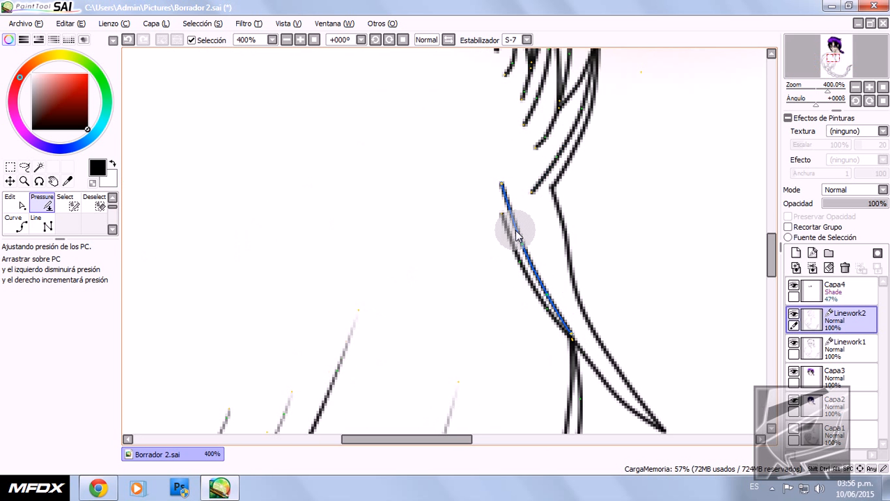
mouse_move(498, 209)
left_mouse_down()
mouse_move(459, 218)
mouse_move(10, 231)
left_mouse_up()
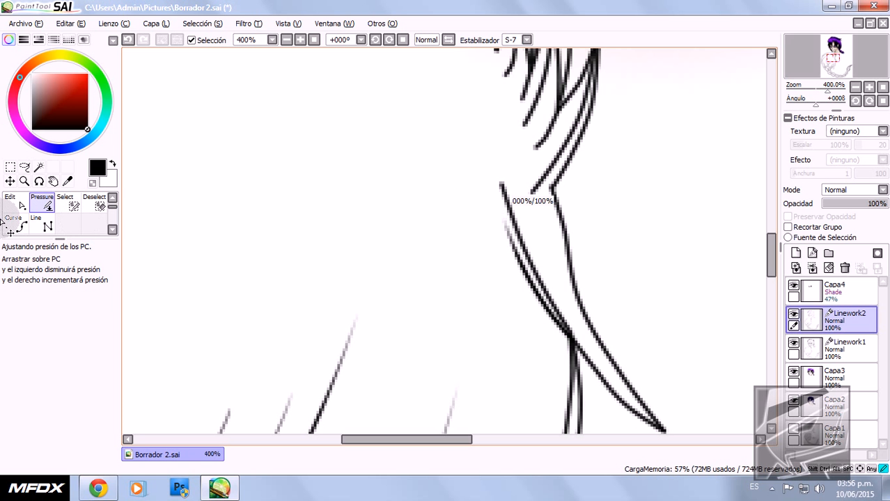
left_click_drag(513, 262, 338, 263)
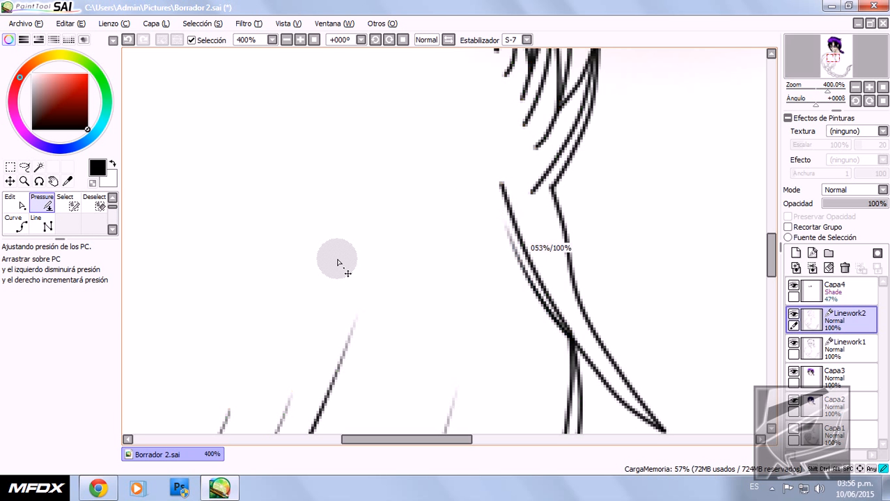
mouse_move(501, 182)
left_mouse_down()
mouse_move(214, 191)
mouse_move(10, 183)
left_mouse_up()
mouse_move(522, 243)
left_mouse_down()
mouse_move(493, 254)
mouse_move(328, 254)
left_mouse_up()
Step: Fade the upper end of the leftmost inner stroke in the spiky tuft below the neck by lowering its tip and middle pressures
scroll(405, 209, "down", 2)
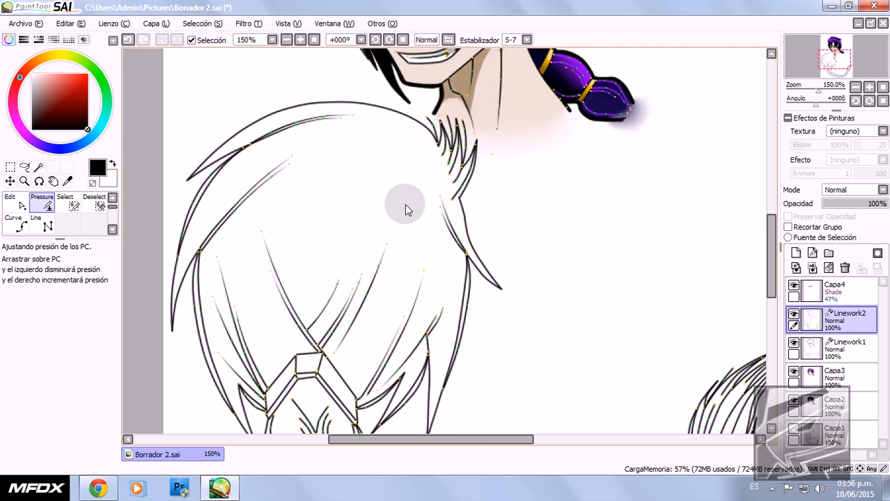
scroll(391, 254, "down", 1)
scroll(285, 378, "up", 1)
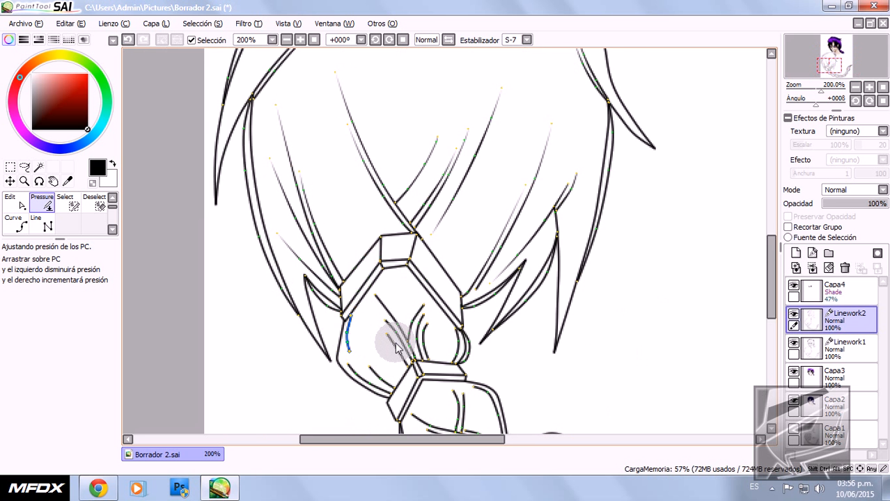
scroll(390, 341, "down", 1)
scroll(498, 166, "up", 3)
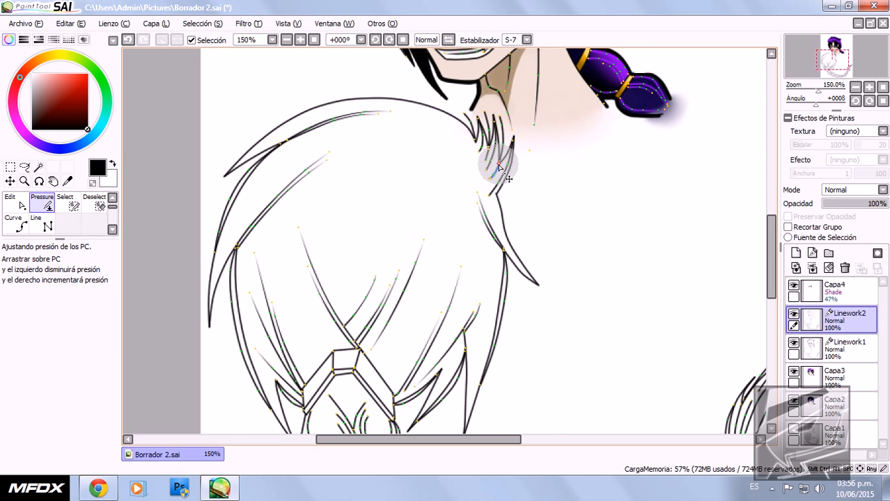
scroll(453, 169, "down", 3)
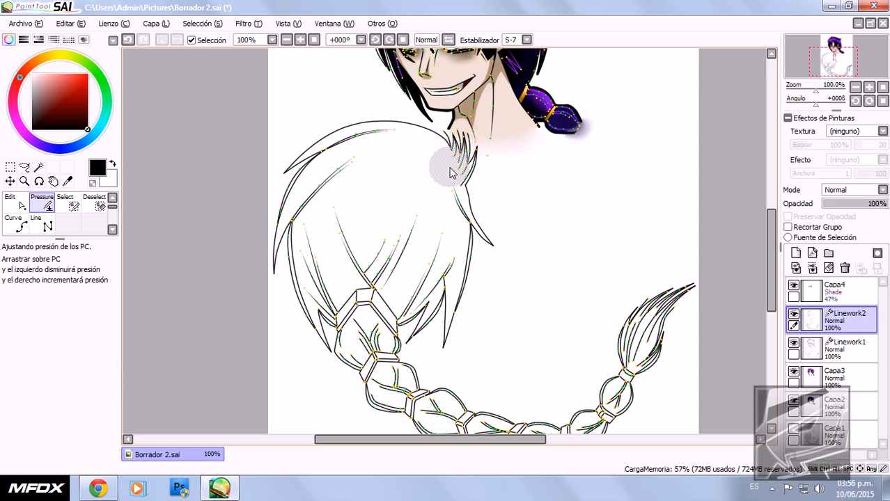
scroll(457, 145, "up", 3)
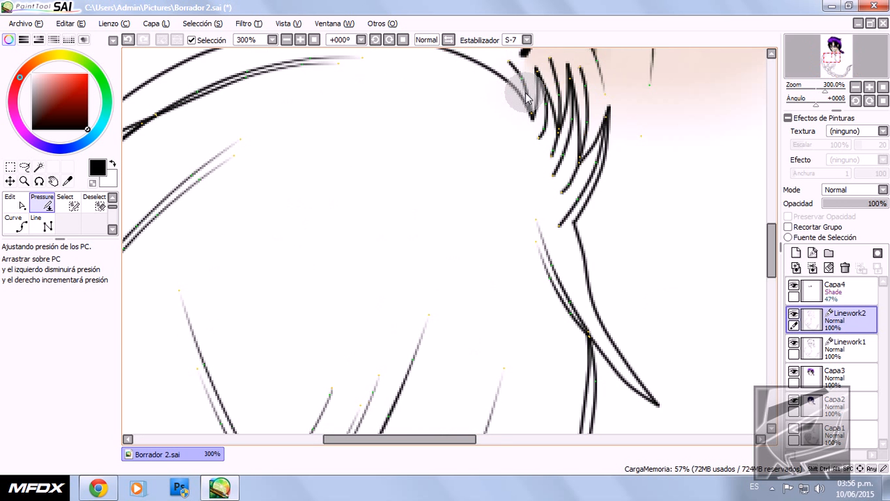
scroll(513, 100, "up", 2)
mouse_move(459, 129)
left_mouse_down()
mouse_move(69, 133)
mouse_move(11, 171)
left_mouse_up()
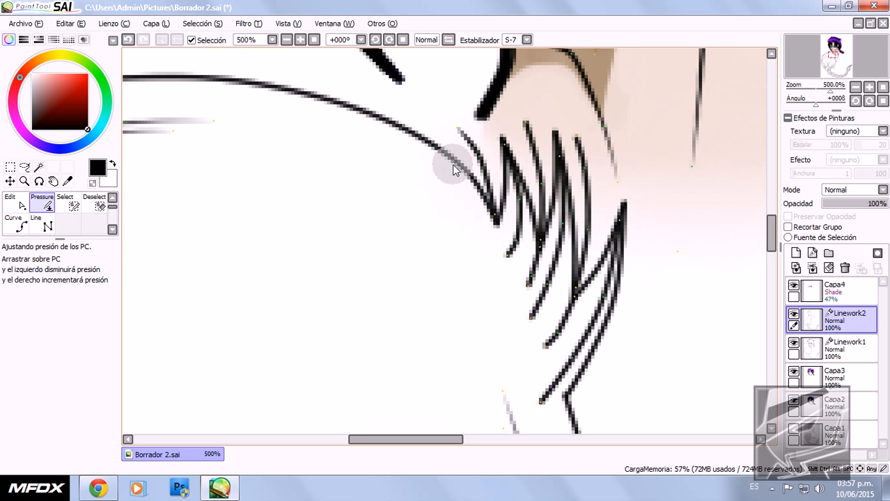
mouse_move(479, 158)
left_mouse_down()
mouse_move(170, 161)
mouse_move(203, 167)
left_mouse_up()
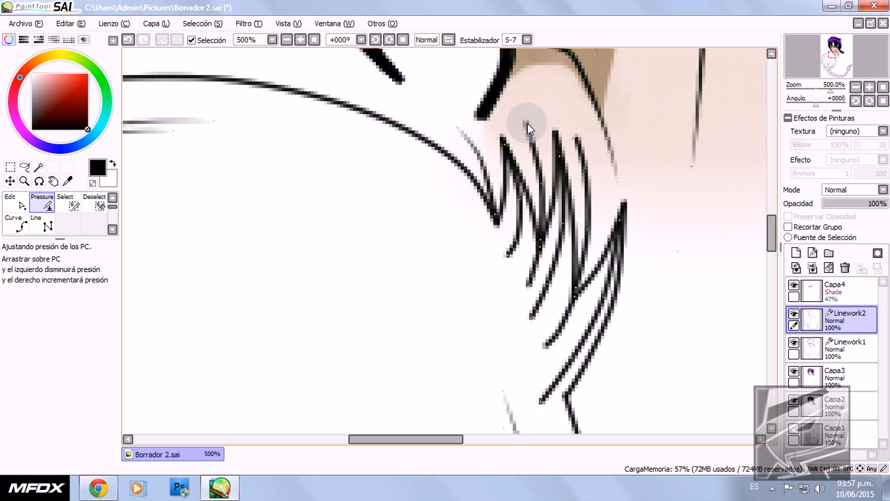
Step: Lower the tip and intermediate pressures of the tuft's middle and right inner strokes, fading their upper ends
left_click_drag(526, 125, 30, 123)
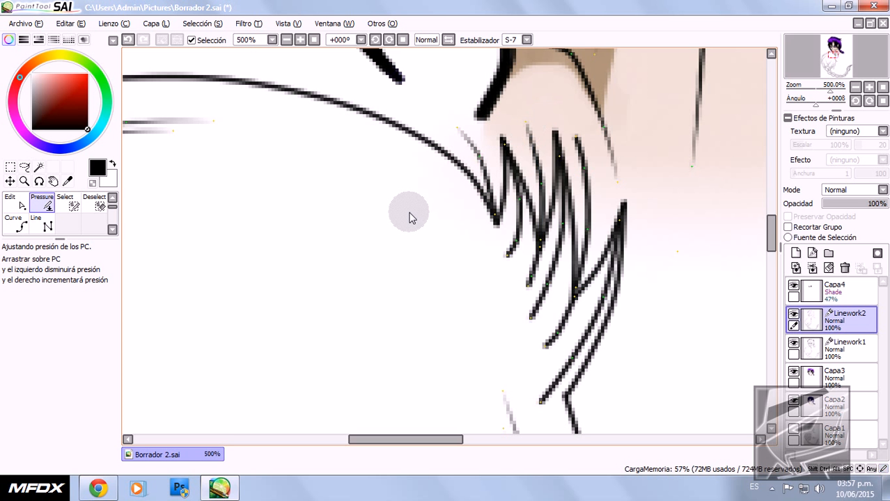
left_click_drag(541, 185, 350, 189)
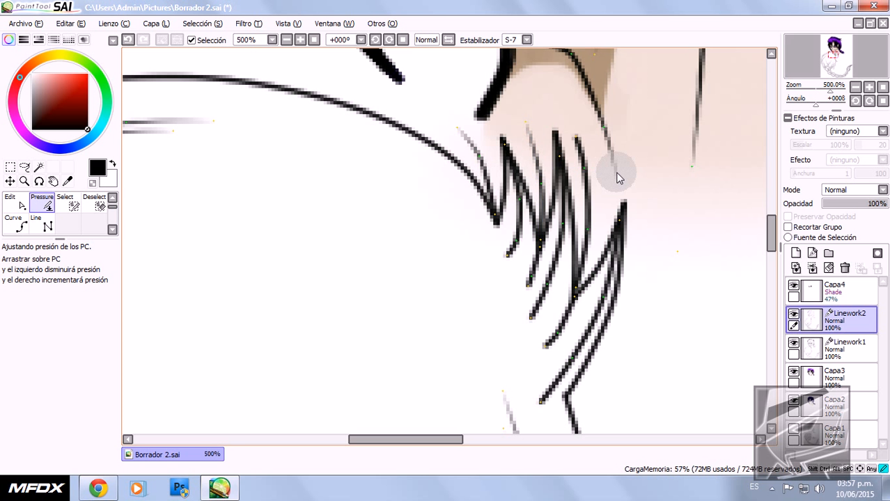
left_click_drag(578, 141, 237, 146)
mouse_move(586, 169)
left_mouse_down()
mouse_move(328, 175)
mouse_move(323, 188)
left_mouse_up()
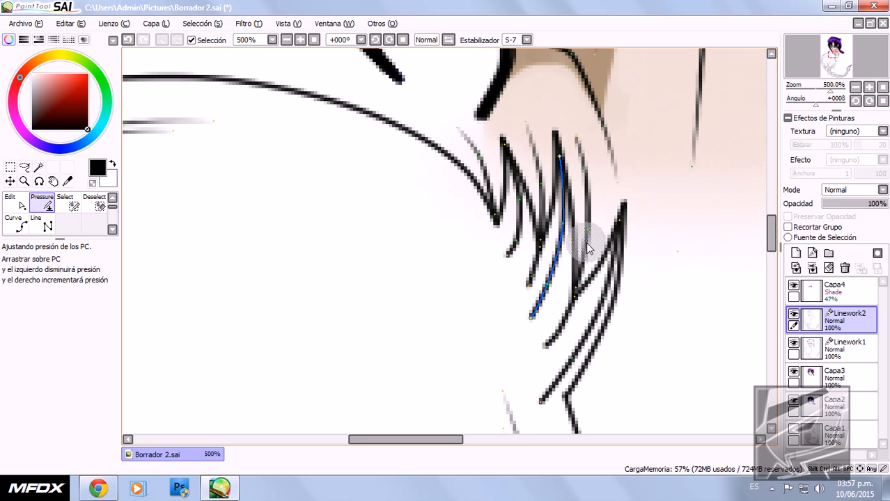
mouse_move(591, 237)
left_mouse_down()
mouse_move(338, 233)
mouse_move(417, 230)
mouse_move(140, 193)
mouse_move(4, 214)
left_mouse_up()
Step: Fade the lower tips of three downward tuft strokes, including the long one ending beside the neck corner, by reducing their point pressures
scroll(395, 244, "down", 4)
scroll(431, 276, "up", 2)
scroll(431, 277, "up", 1)
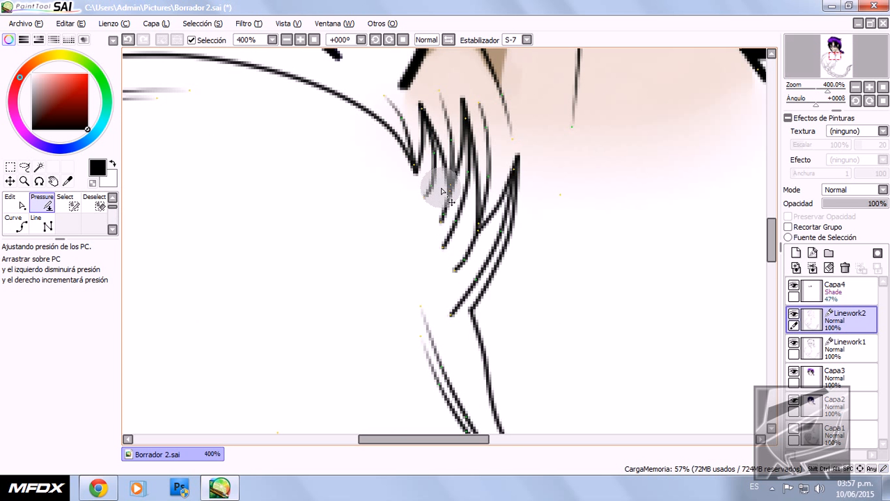
left_click_drag(441, 191, 172, 185)
mouse_move(441, 246)
left_mouse_down()
mouse_move(209, 235)
mouse_move(19, 239)
left_mouse_up()
mouse_move(456, 223)
left_mouse_down()
mouse_move(276, 221)
mouse_move(433, 205)
mouse_move(424, 230)
left_mouse_up()
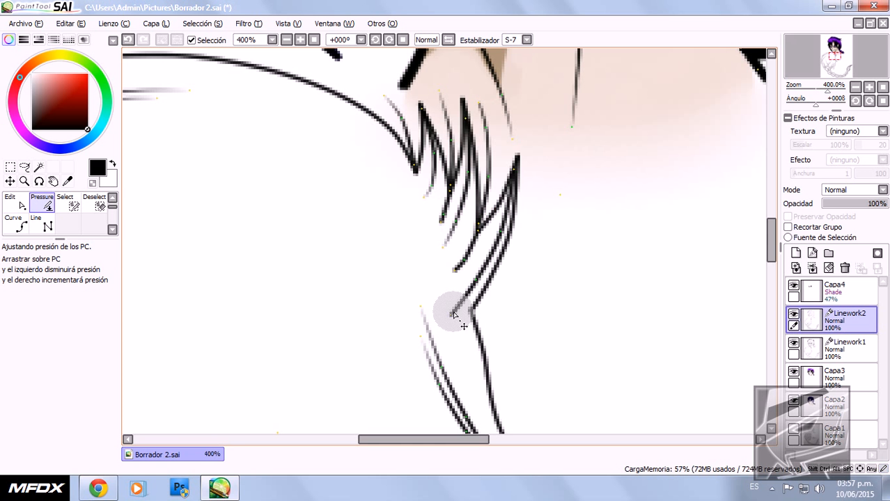
left_click_drag(454, 315, 14, 287)
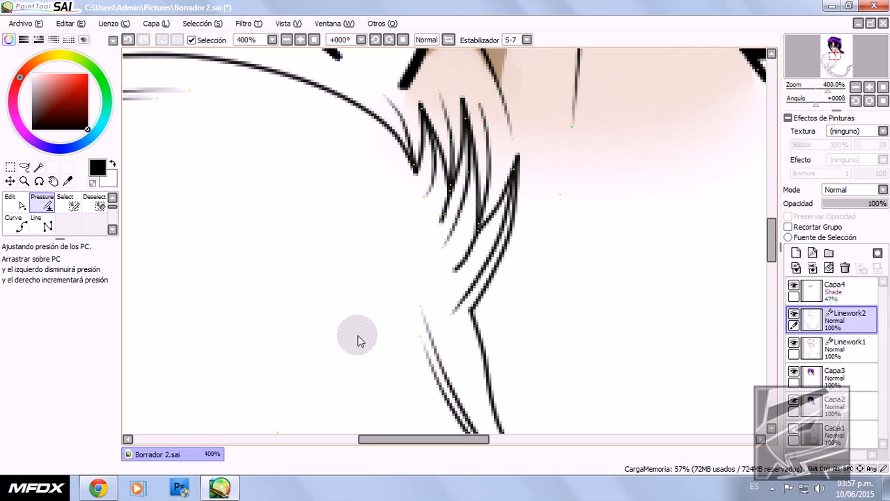
Step: Lower the point pressures of the lower tuft strokes beside the neck corner, fading their tips
left_click_drag(451, 308, 168, 268)
left_click_drag(475, 282, 524, 293)
left_click_drag(502, 235, 480, 234)
scroll(362, 272, "down", 5)
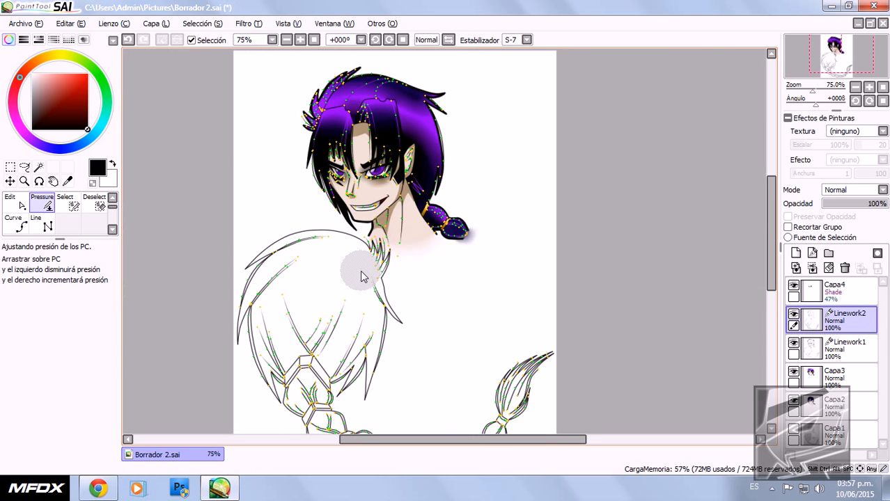
Step: Activate the Curve tool and inspect the tapered hair and braid linework without control points at several magnifications
scroll(312, 342, "down", 2)
scroll(314, 343, "up", 3)
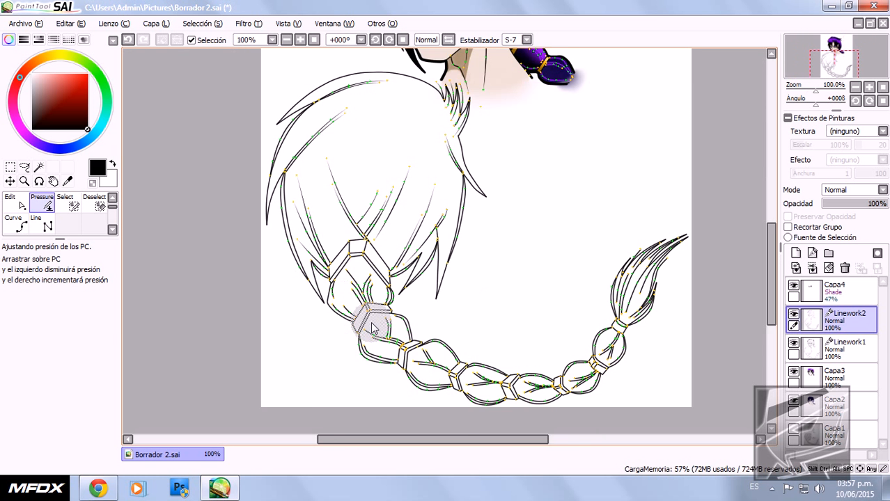
scroll(369, 314, "down", 1)
left_click(15, 223)
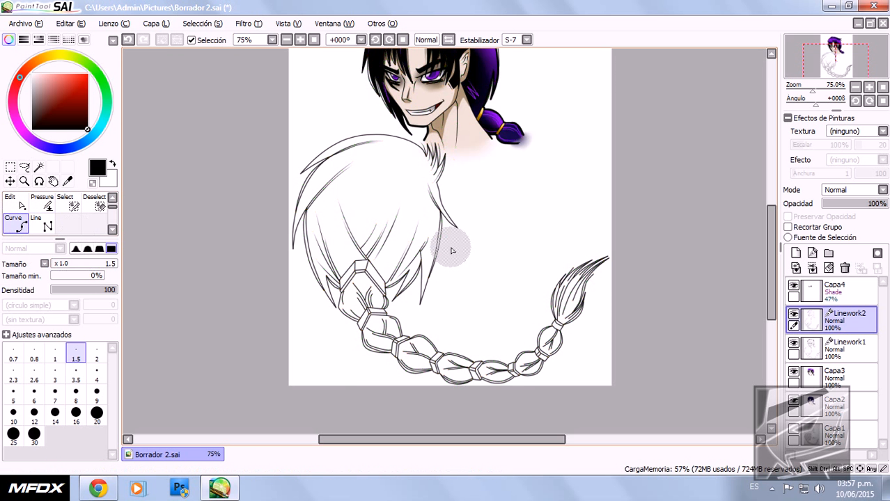
scroll(439, 240, "up", 1)
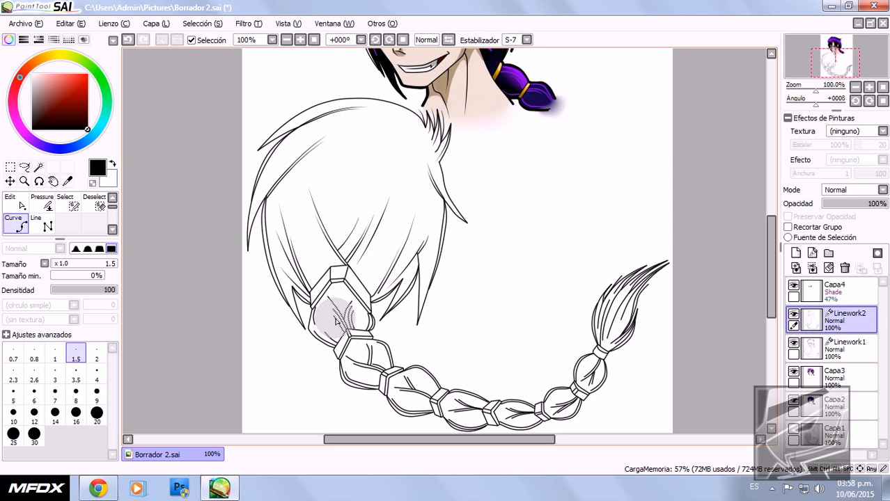
scroll(418, 291, "down", 1)
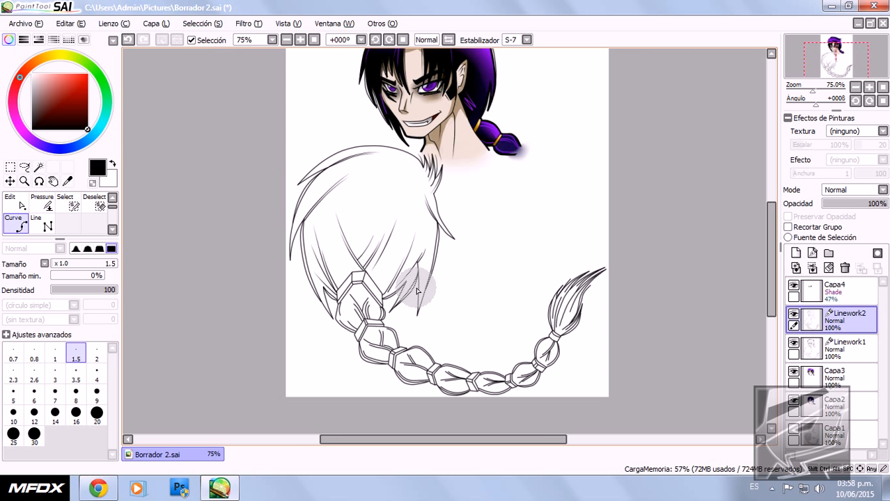
scroll(418, 291, "down", 2)
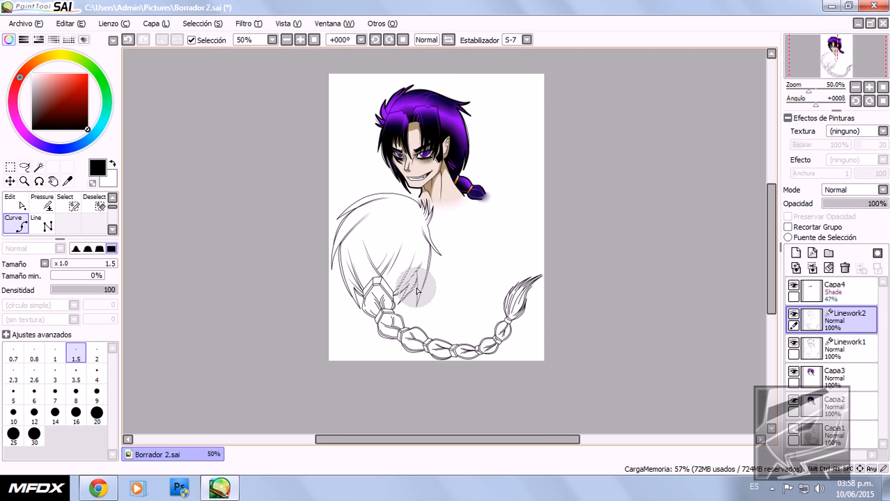
scroll(418, 291, "up", 1)
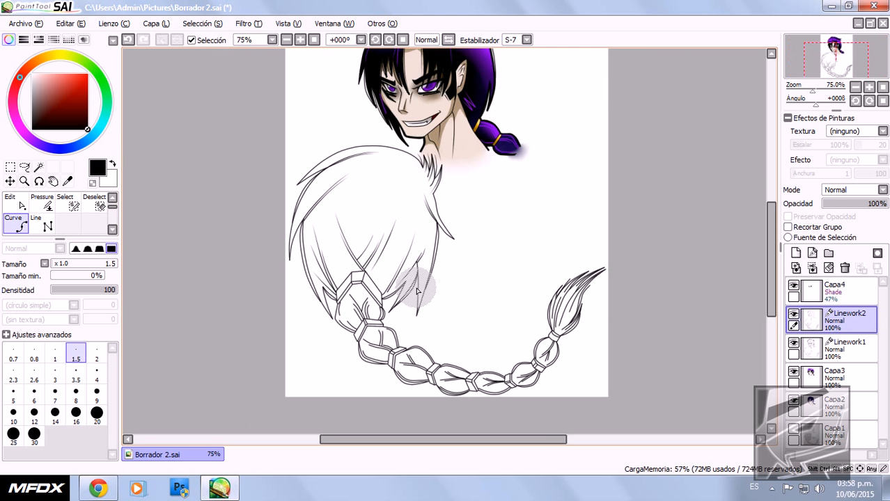
scroll(418, 291, "down", 1)
scroll(418, 291, "up", 1)
scroll(418, 291, "down", 2)
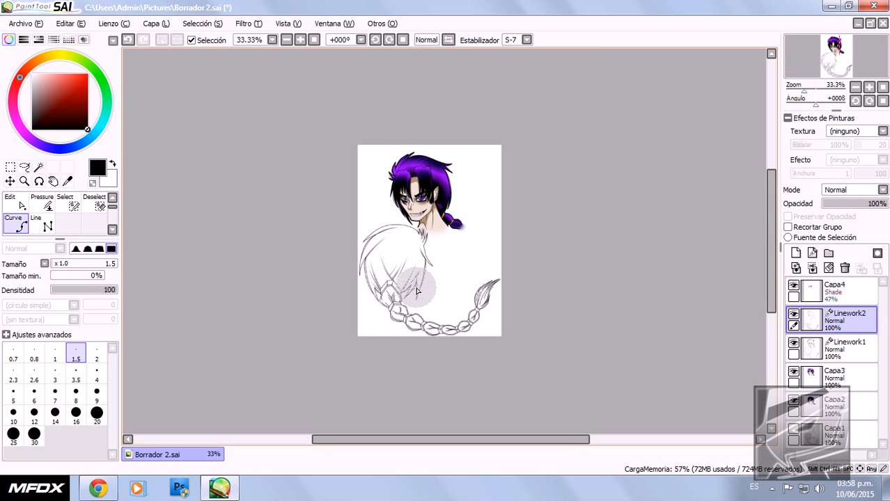
scroll(418, 291, "up", 1)
scroll(662, 306, "up", 1)
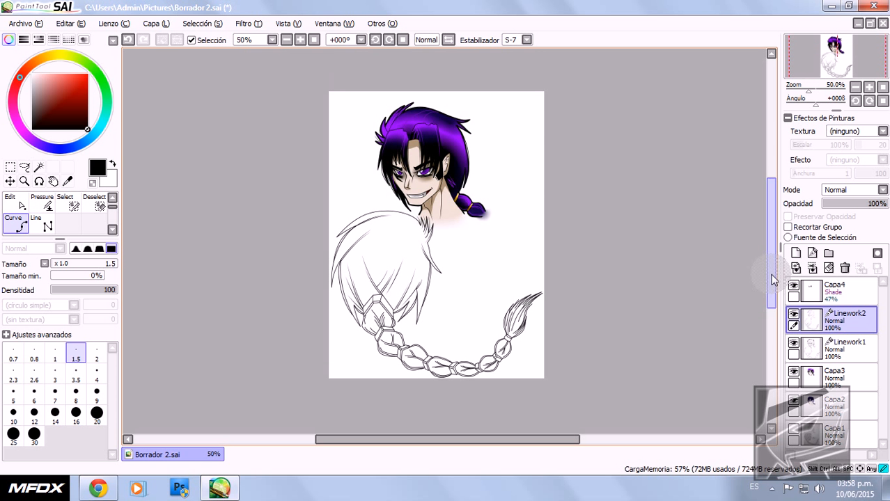
mouse_move(422, 351)
left_mouse_down()
mouse_move(408, 358)
mouse_move(411, 372)
left_mouse_up()
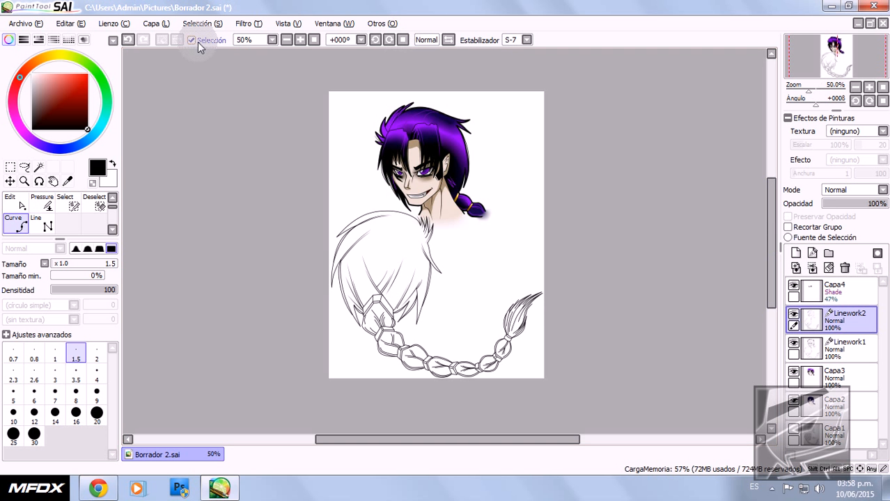
left_click(156, 25)
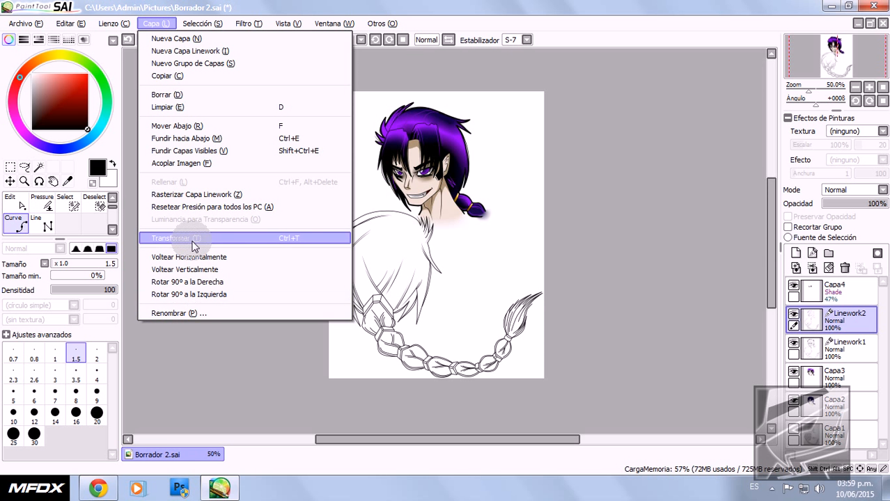
left_click(155, 23)
scroll(362, 321, "down", 2)
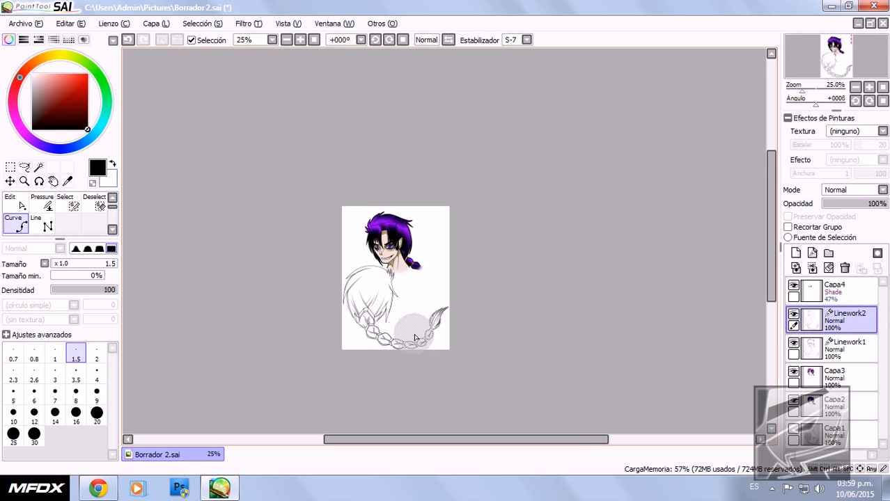
scroll(415, 338, "up", 4)
scroll(358, 315, "down", 2)
scroll(361, 315, "up", 2)
scroll(361, 316, "down", 1)
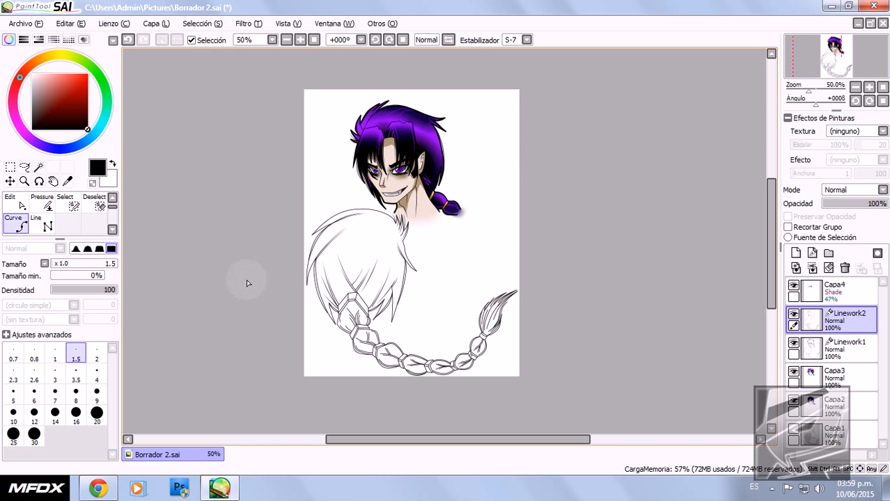
Step: Adjust the point pressure of the longest inner hair stroke rising to the right from above the braid's first tie
scroll(325, 281, "up", 1)
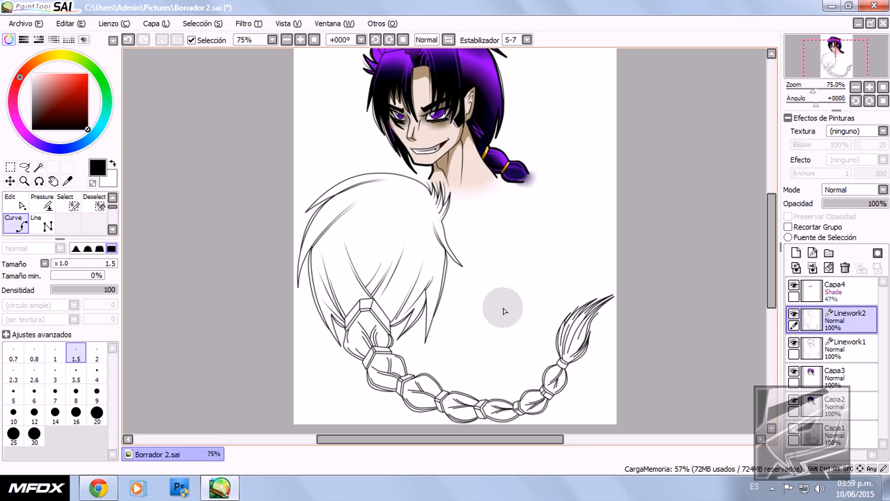
left_click(42, 204)
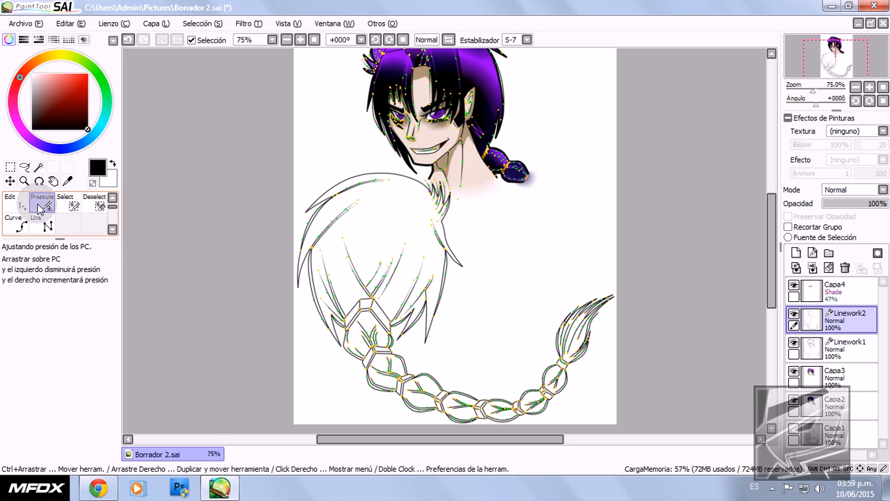
scroll(303, 273, "up", 3)
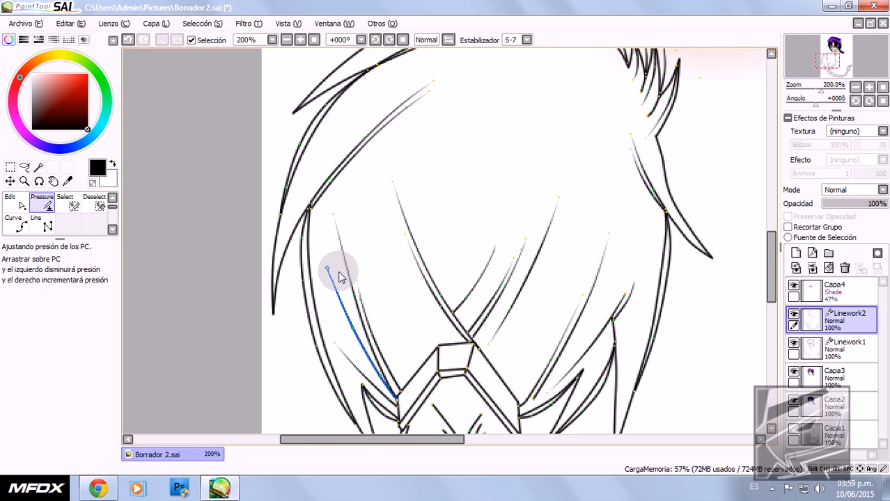
scroll(344, 254, "down", 1)
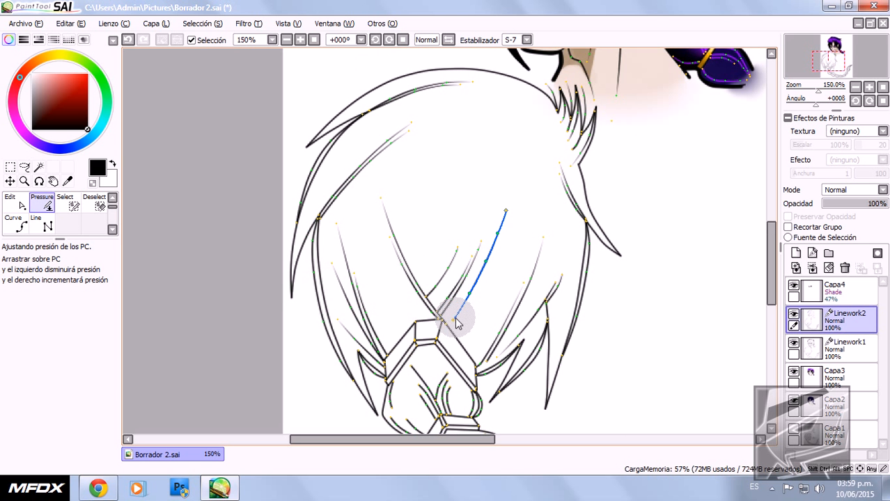
left_click_drag(506, 214, 432, 325)
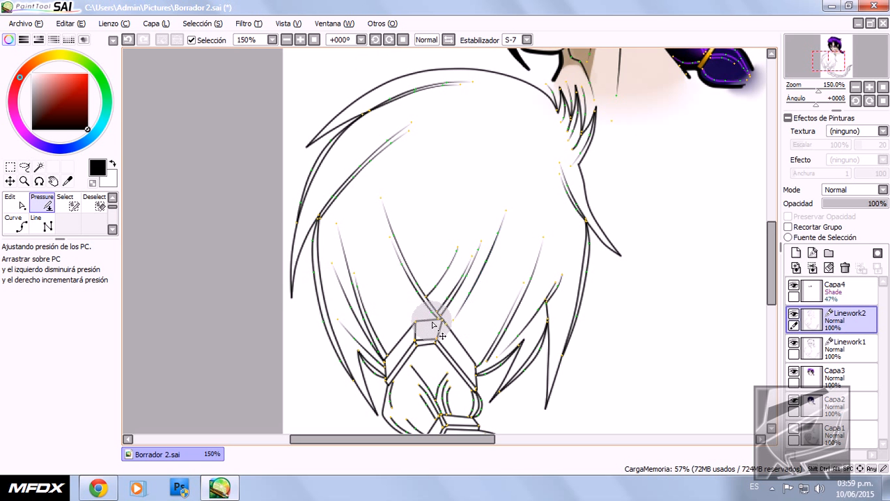
Step: Return to the Curve tool and examine the finished linework of the hair, neck tuft and braid, close up and as a whole
scroll(365, 291, "down", 4)
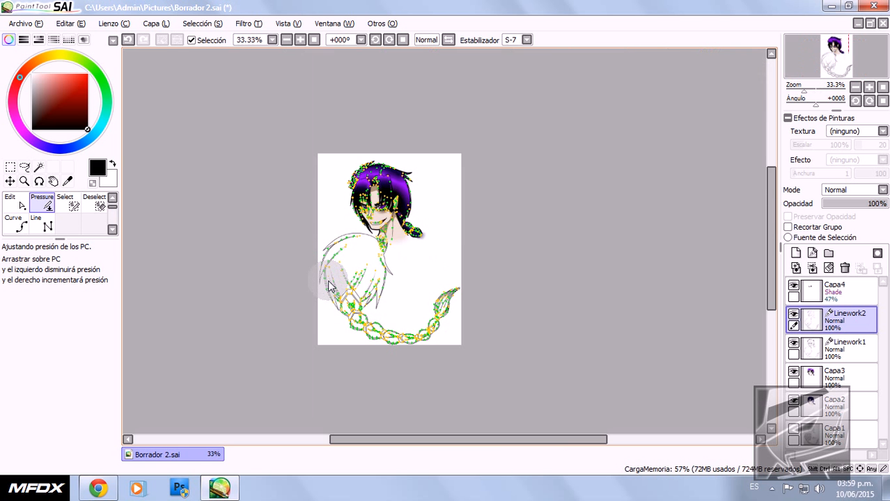
scroll(330, 286, "up", 3)
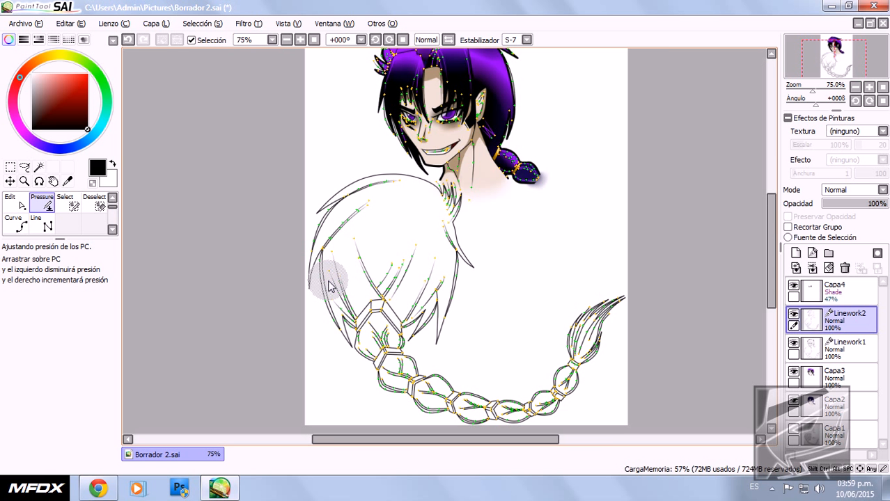
left_click(14, 227)
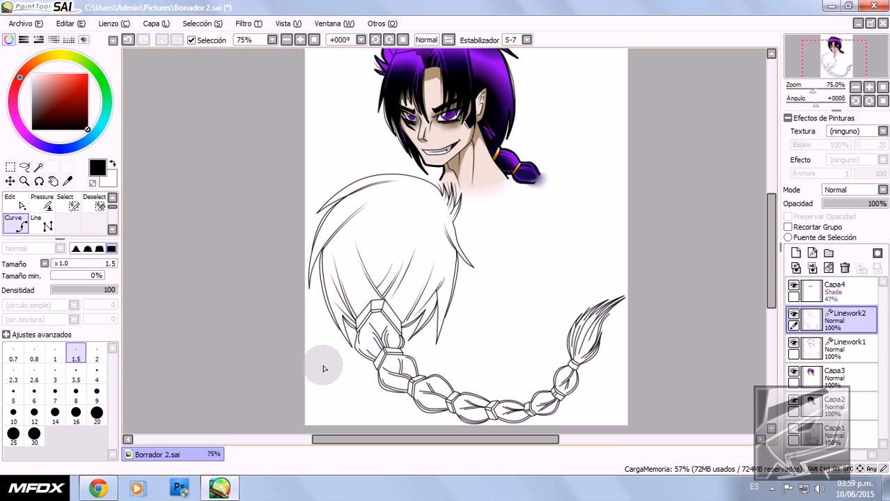
scroll(324, 368, "down", 2)
scroll(323, 368, "up", 2)
scroll(393, 357, "down", 2)
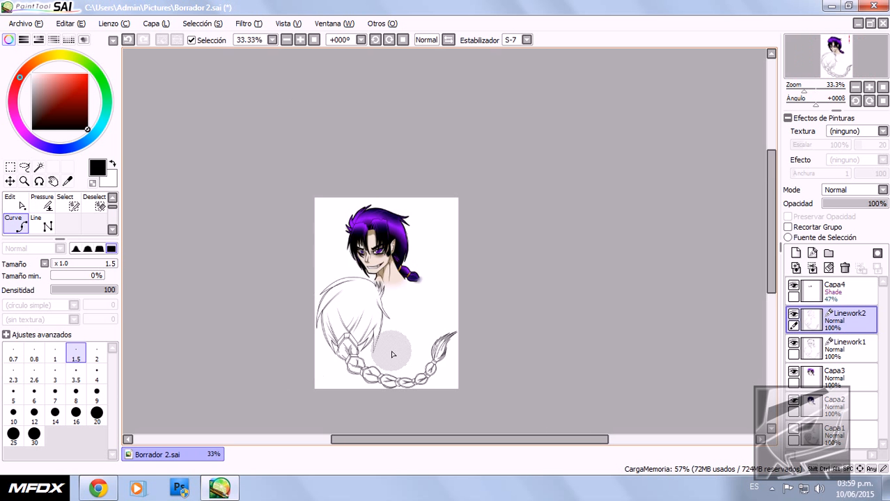
scroll(362, 392, "up", 1)
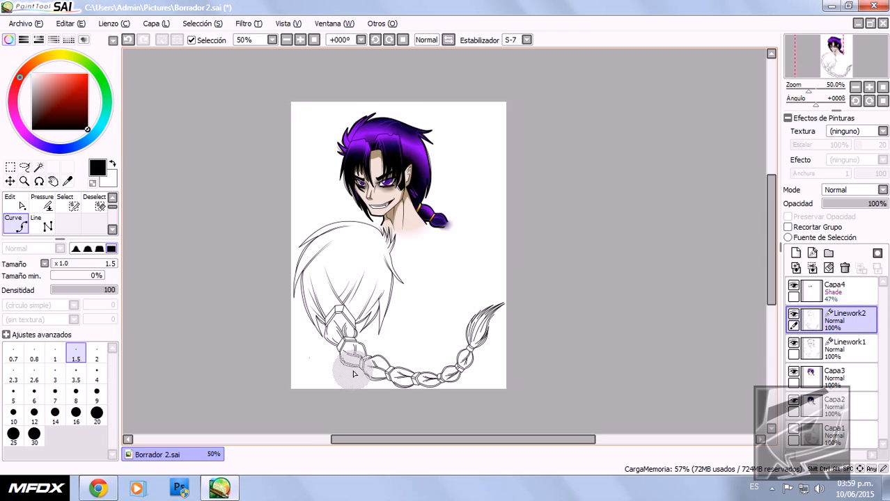
scroll(338, 368, "up", 1)
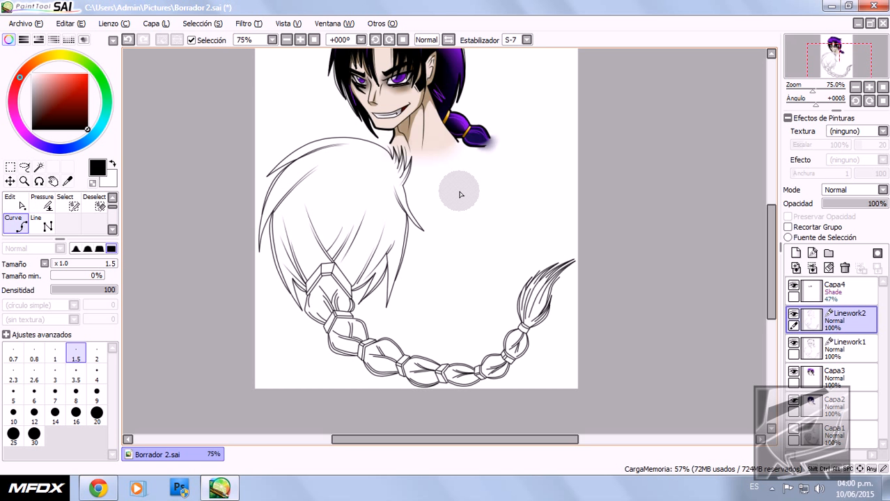
scroll(460, 195, "down", 3)
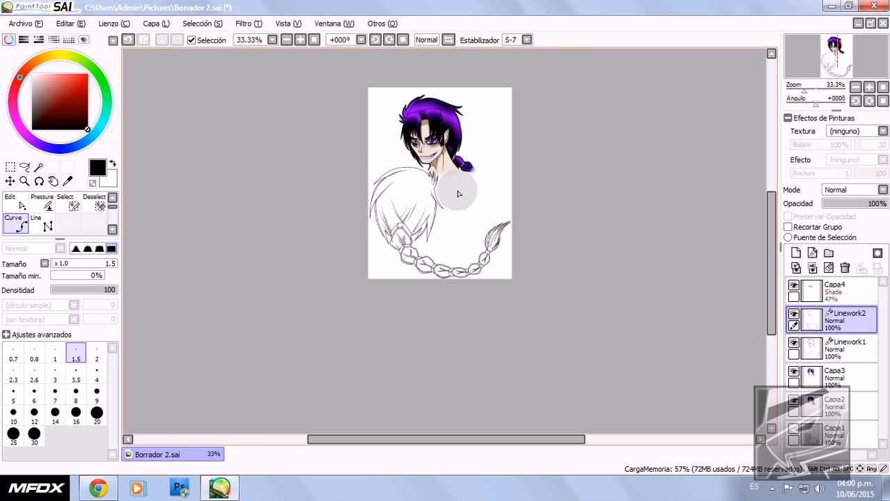
scroll(459, 194, "up", 3)
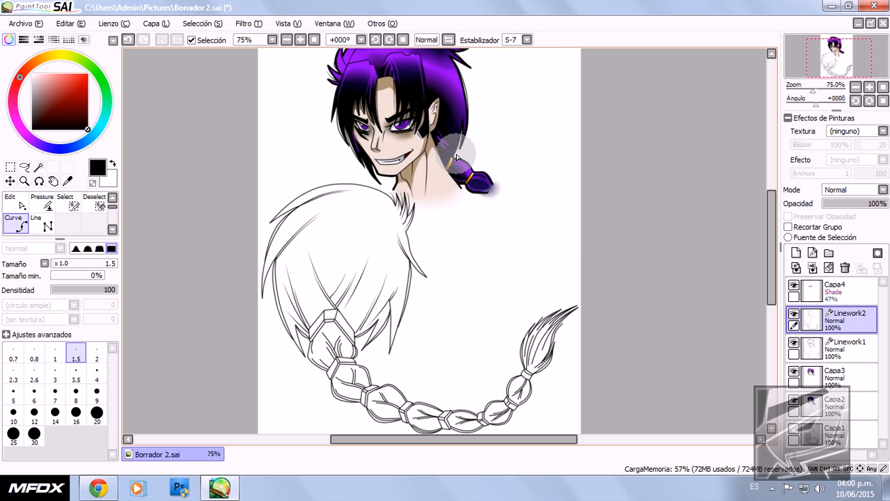
scroll(429, 227, "down", 3)
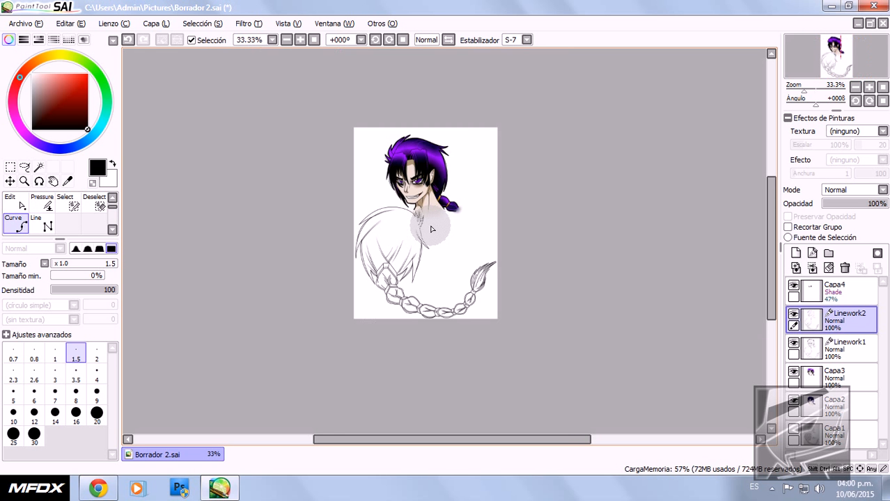
scroll(404, 225, "up", 1)
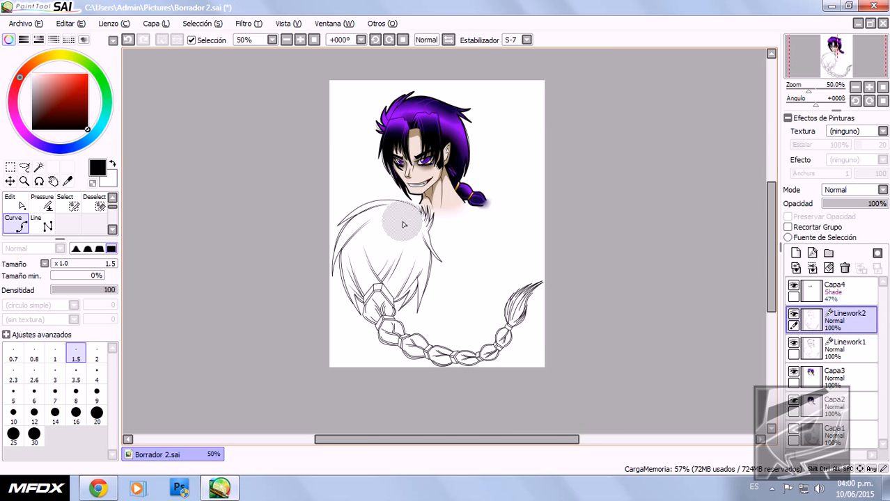
scroll(404, 224, "up", 1)
scroll(409, 230, "down", 2)
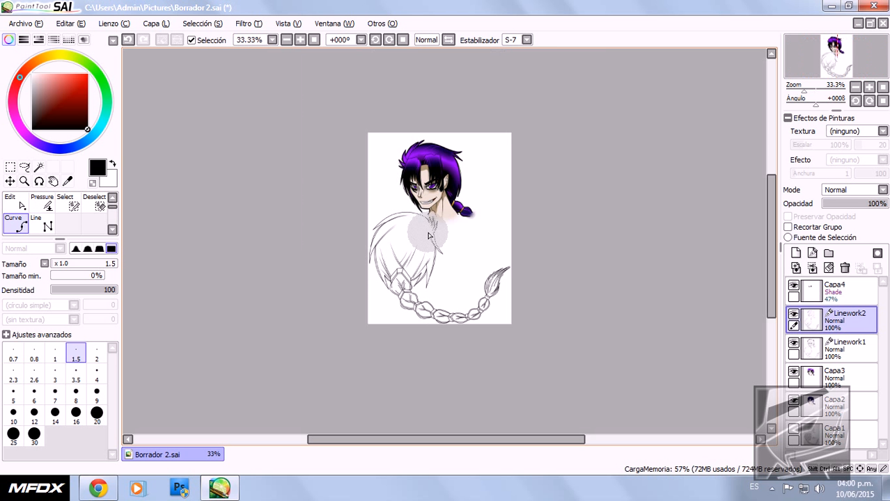
scroll(421, 224, "up", 1)
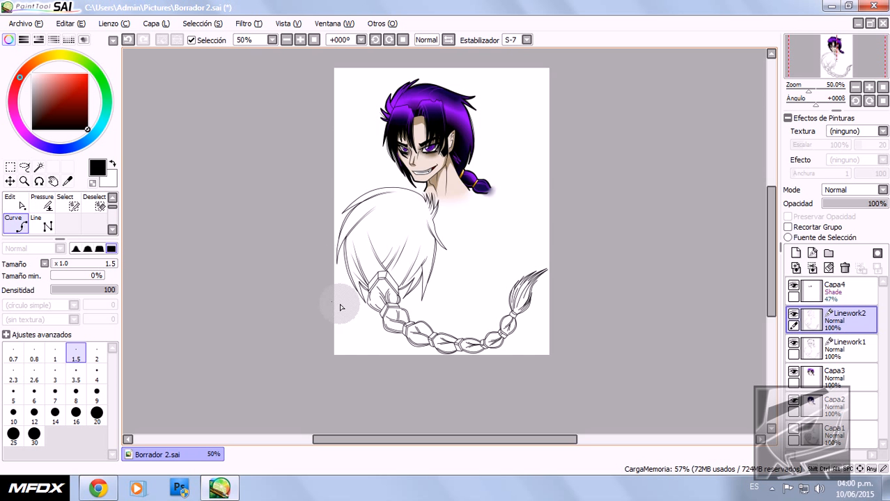
scroll(419, 243, "down", 1)
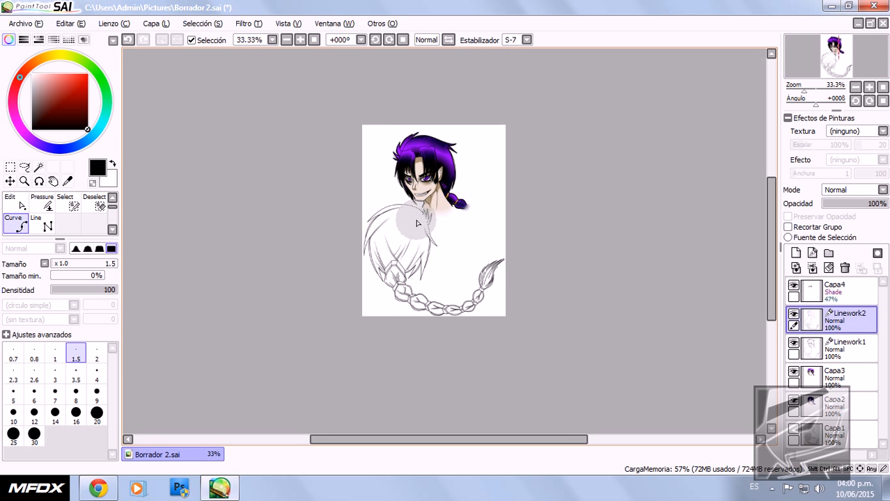
scroll(417, 219, "up", 1)
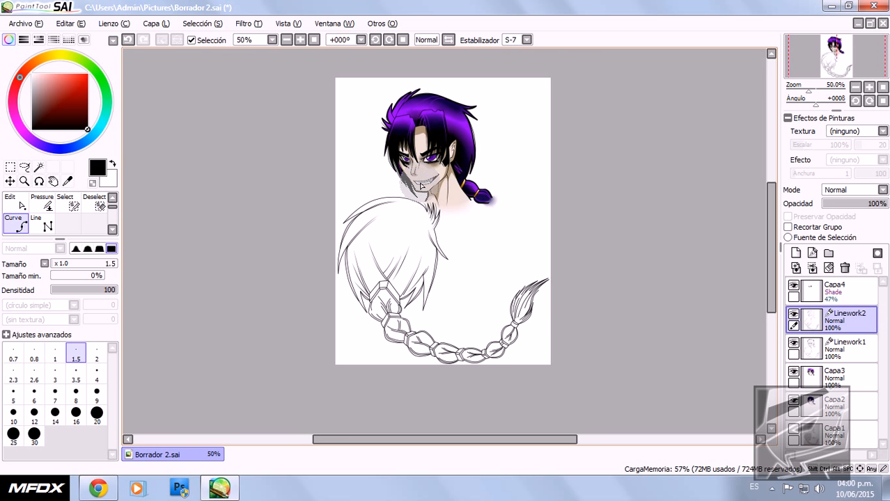
scroll(390, 286, "down", 2)
scroll(390, 285, "up", 2)
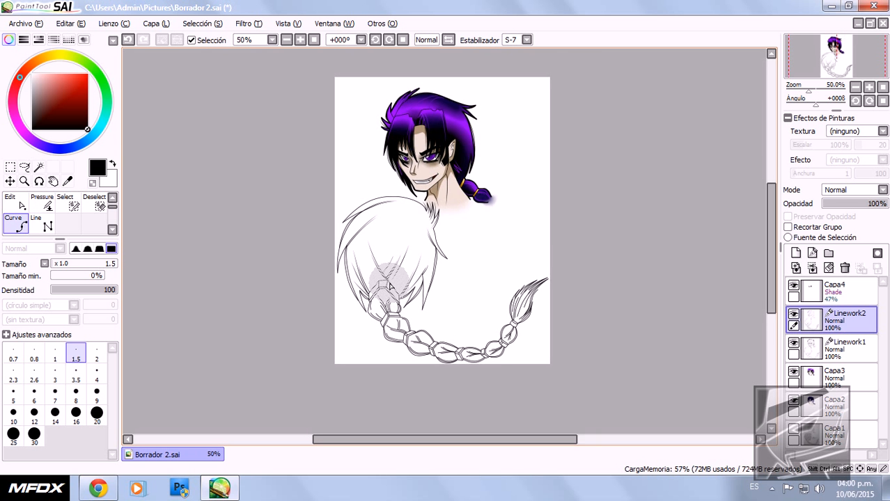
scroll(330, 271, "down", 2)
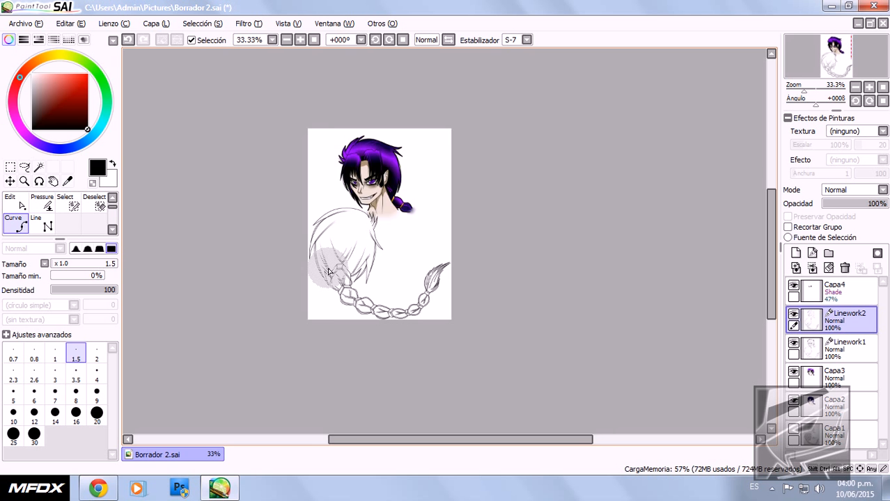
scroll(278, 242, "up", 1)
scroll(300, 247, "down", 1)
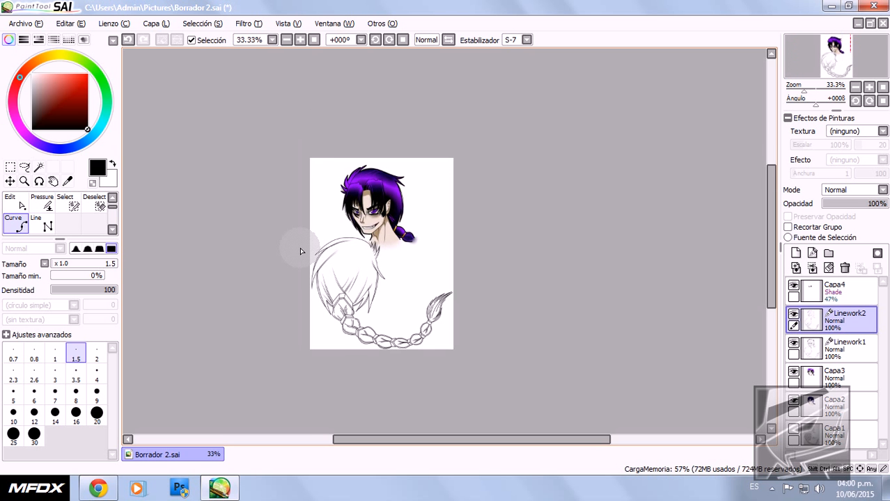
Step: Save the Borrador 2 drawing
scroll(299, 248, "up", 1)
left_click(18, 24)
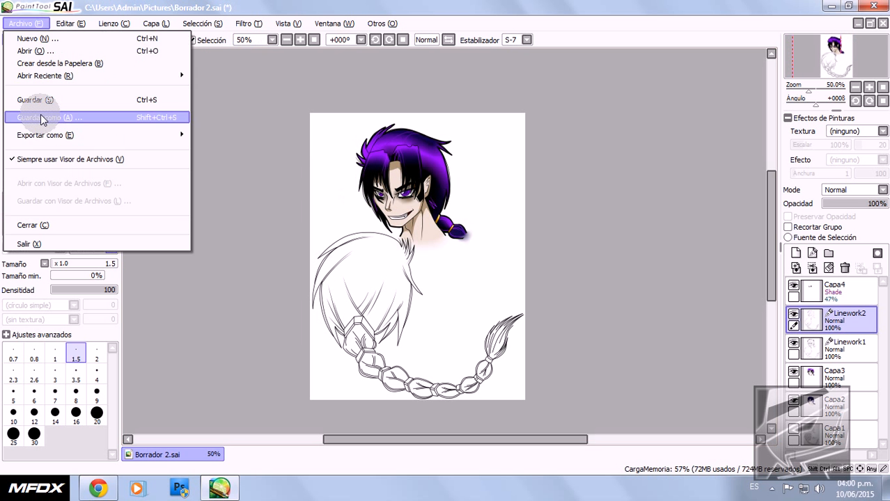
left_click(42, 114)
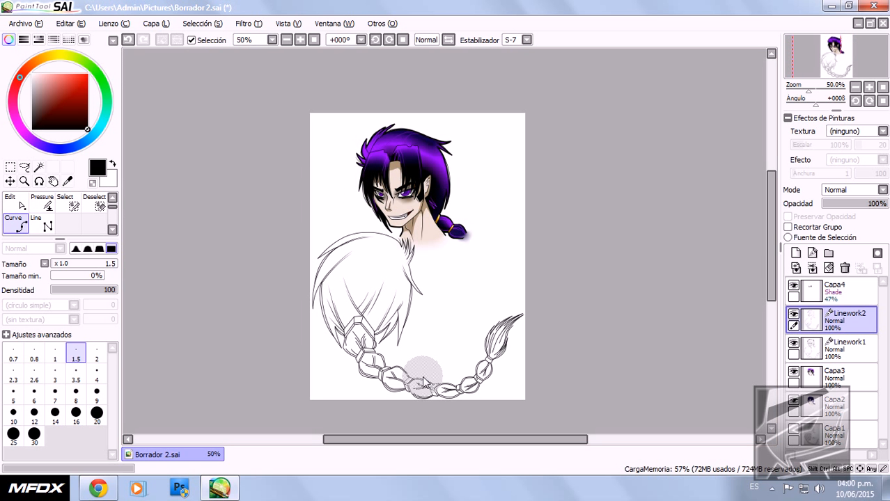
left_click(772, 488)
left_click(779, 425)
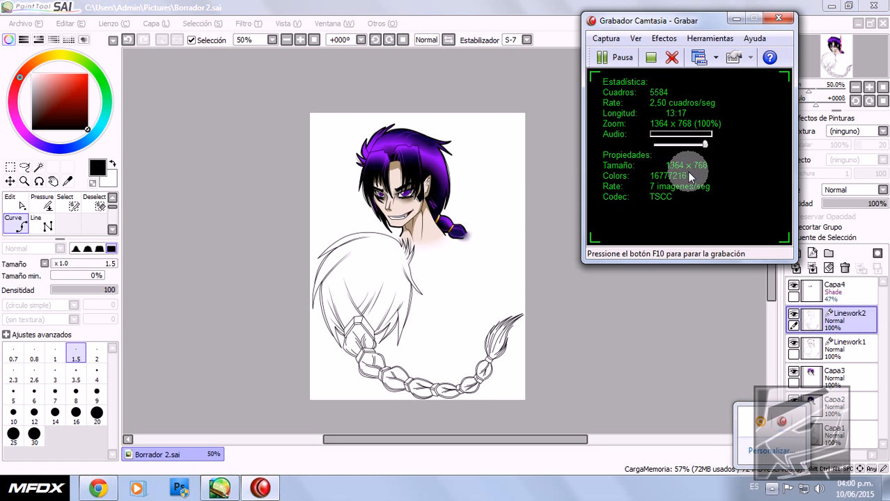